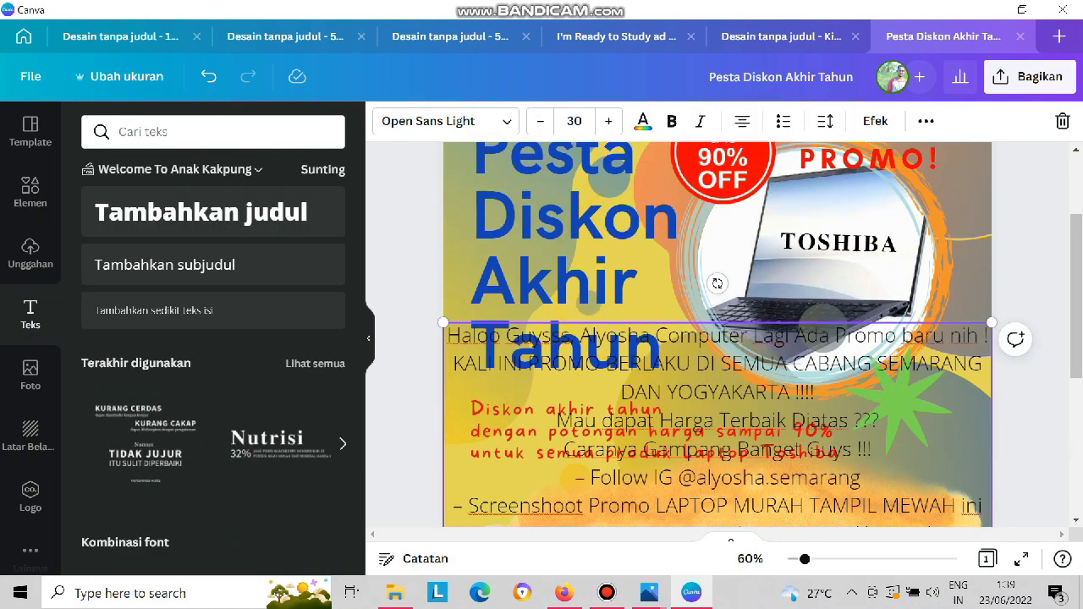
Replace "Alyosha" with "AK" in the greeting line of the promo text.
left_click_drag(717, 438, 722, 329)
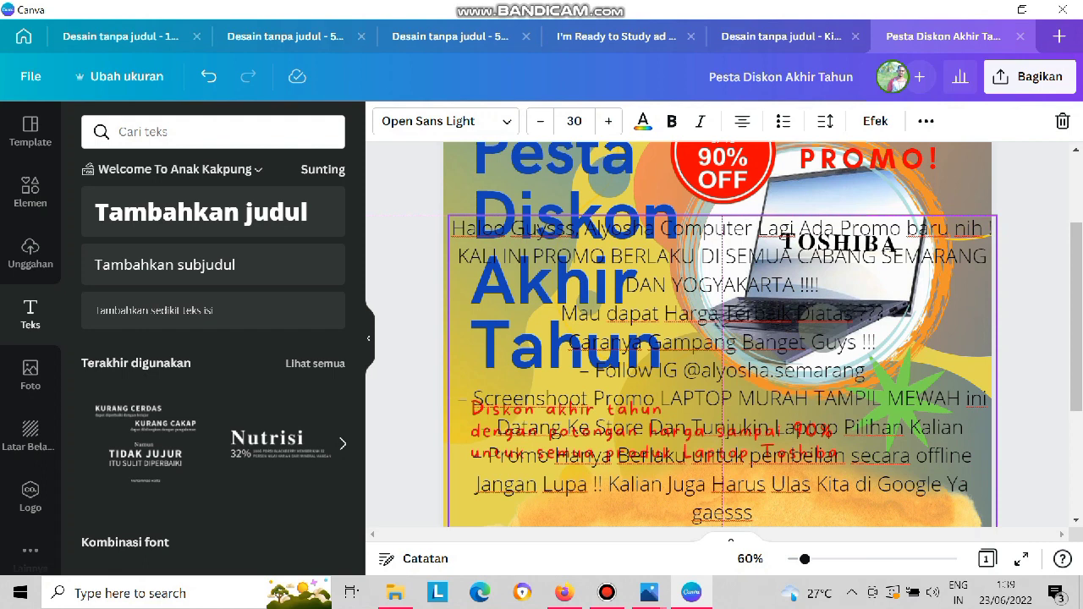
left_click_drag(723, 329, 722, 329)
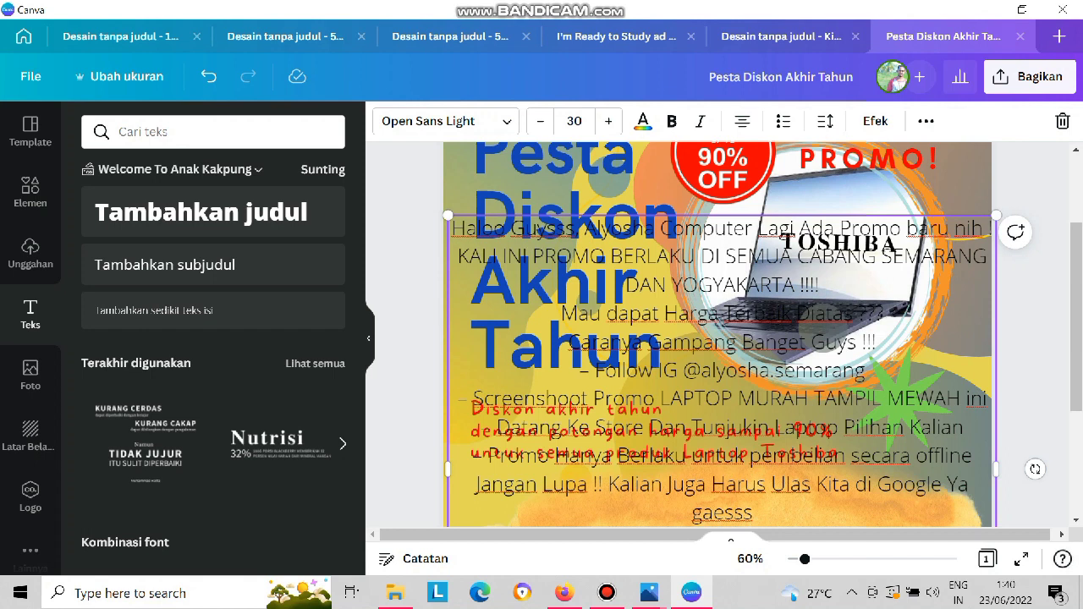
left_click_drag(655, 229, 584, 228)
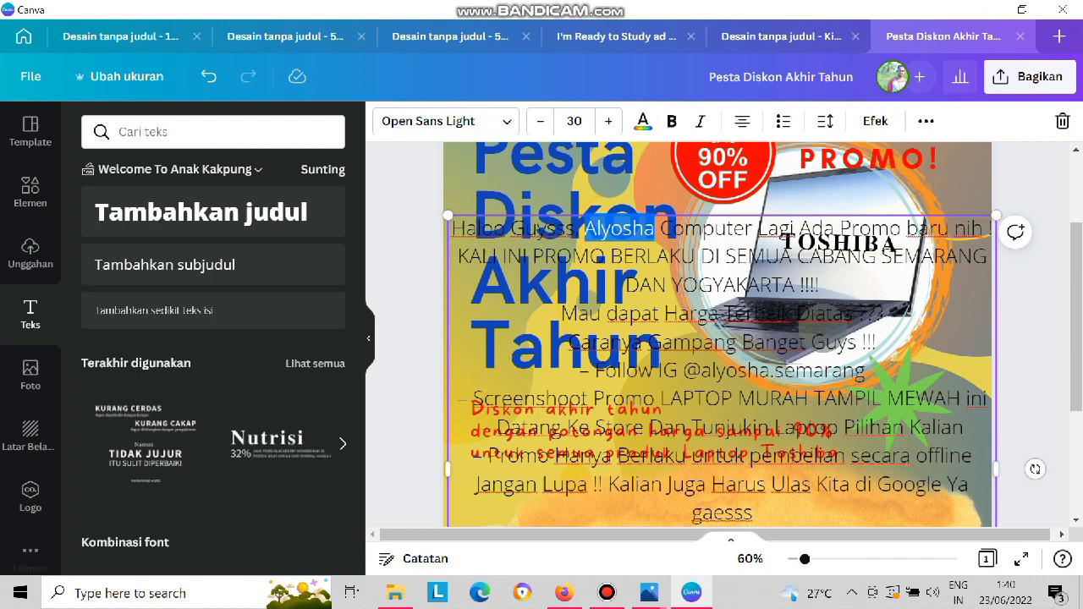
type("An")
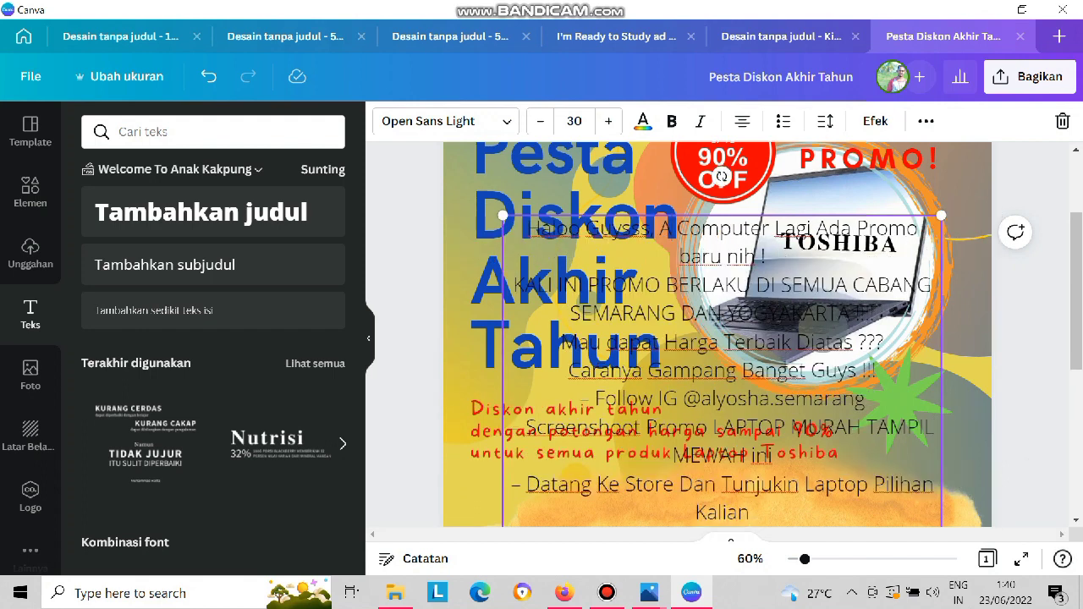
type("ak")
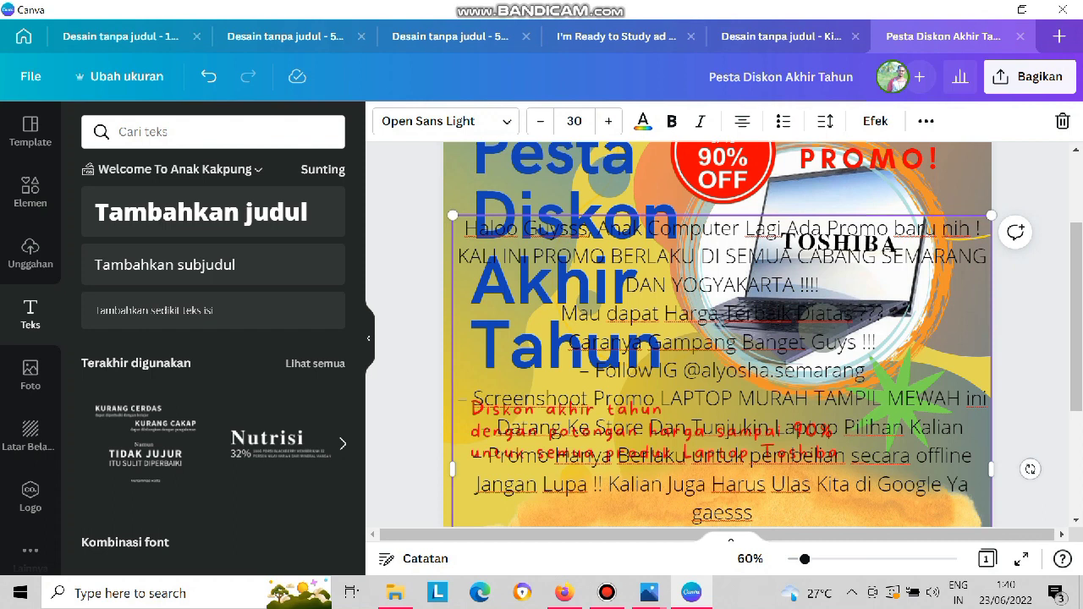
key("BackSpace")
key("BackSpace")
key("BackSpace")
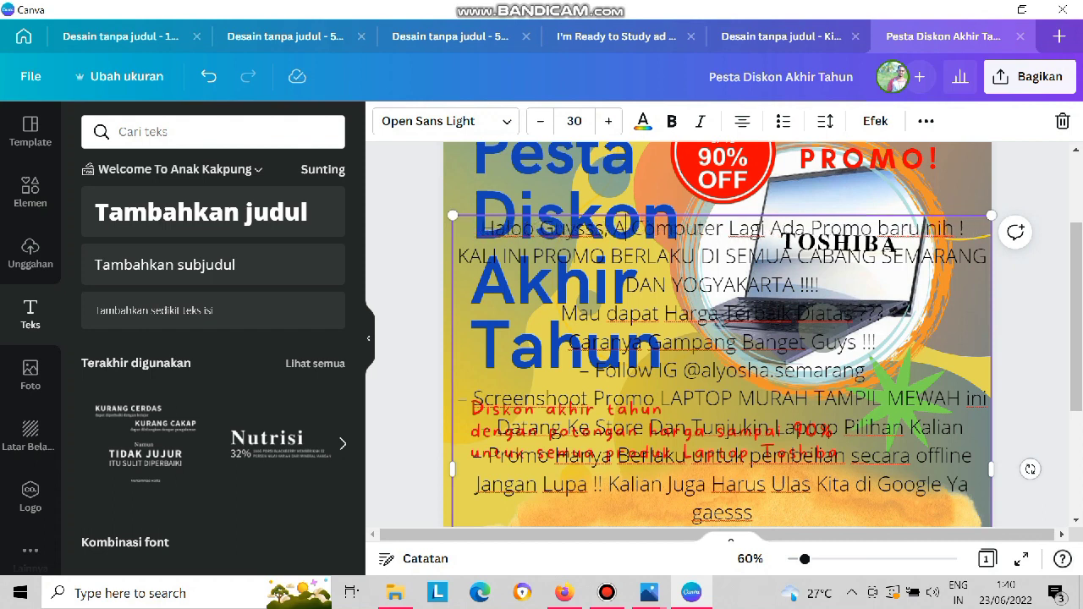
type("K")
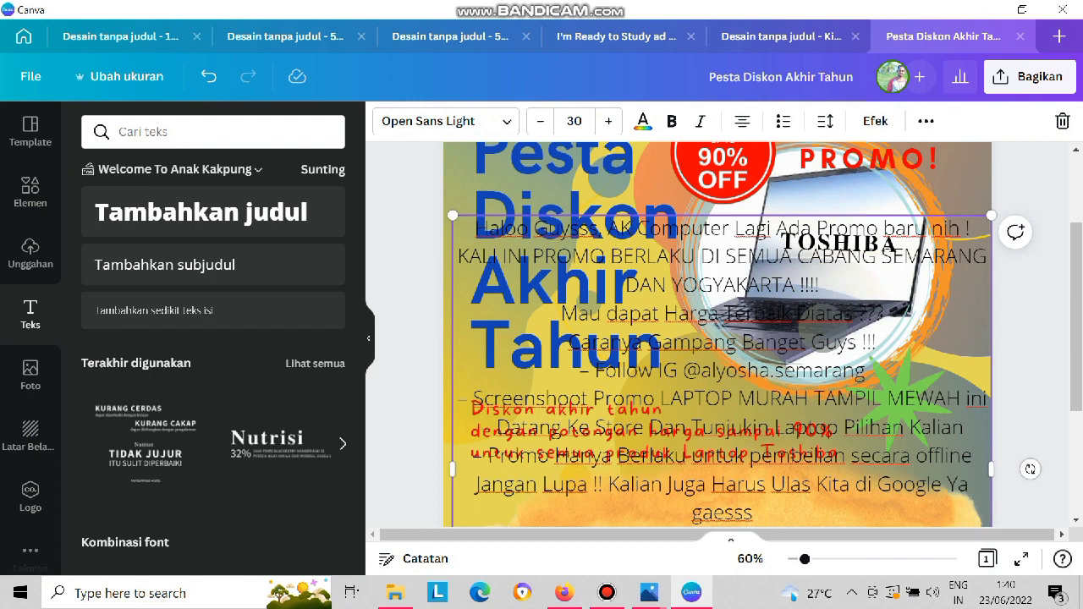
Delete the sentence "KALI INI PROMO BERLAKU DI SEMUA CABANG SEMARANG DAN YOGYAKARTA !!!!" from the promo text.
left_click(459, 256)
left_click_drag(459, 256, 819, 285)
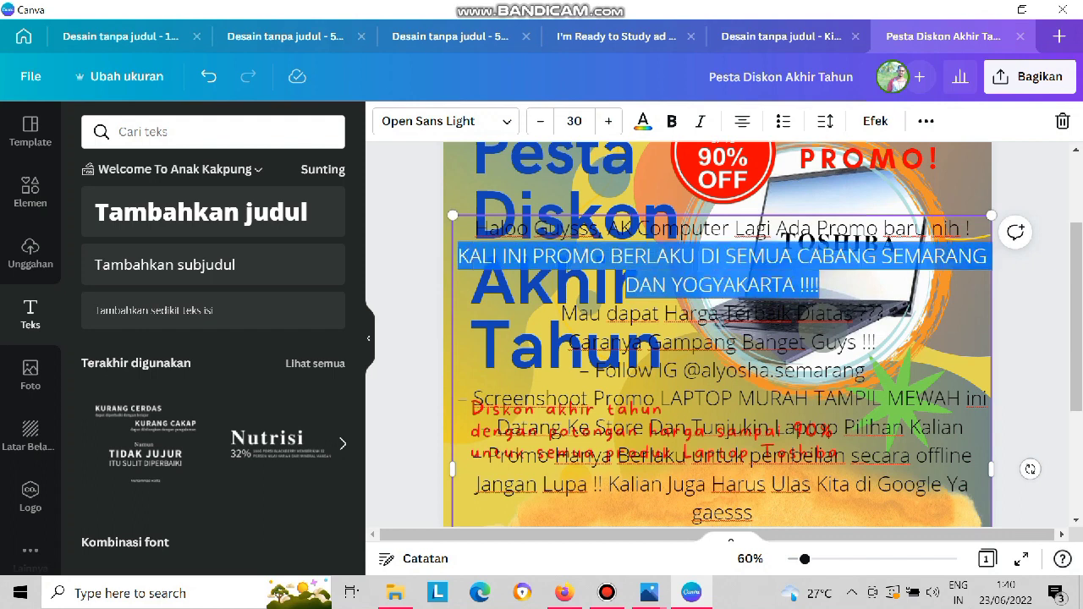
key("BackSpace")
key("BackSpace")
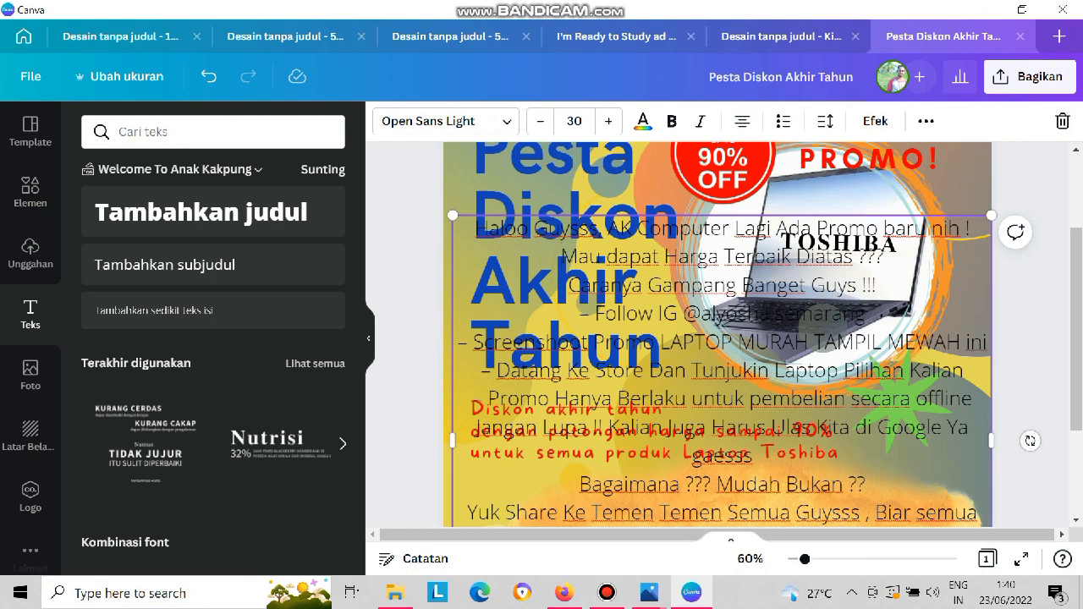
Replace the Instagram handle in the promo text's "Follow IG" line with "itopai".
left_click_drag(701, 313, 865, 313)
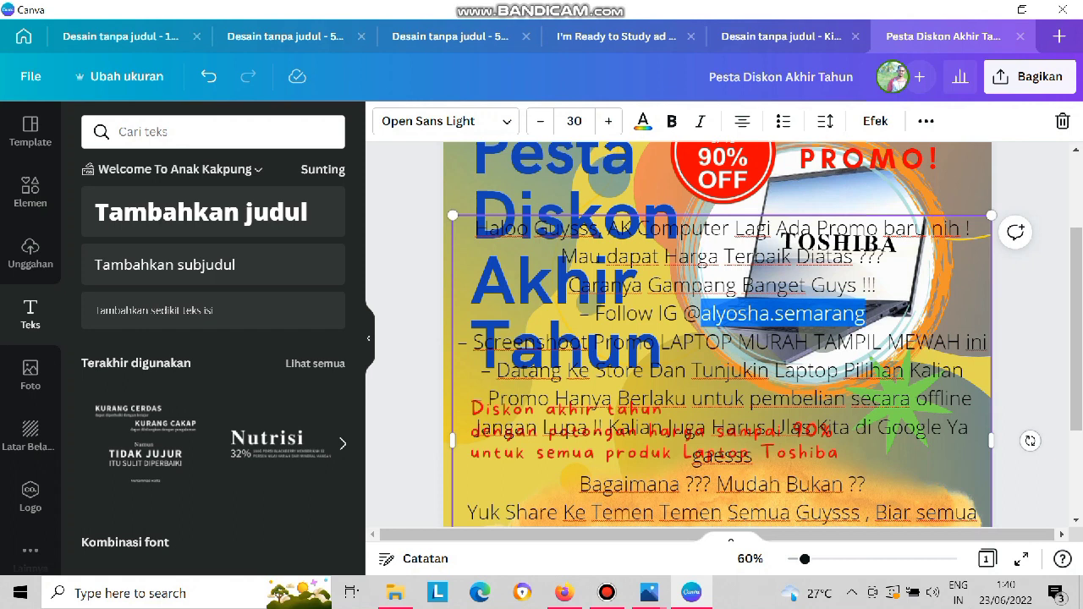
key("BackSpace")
type("AK")
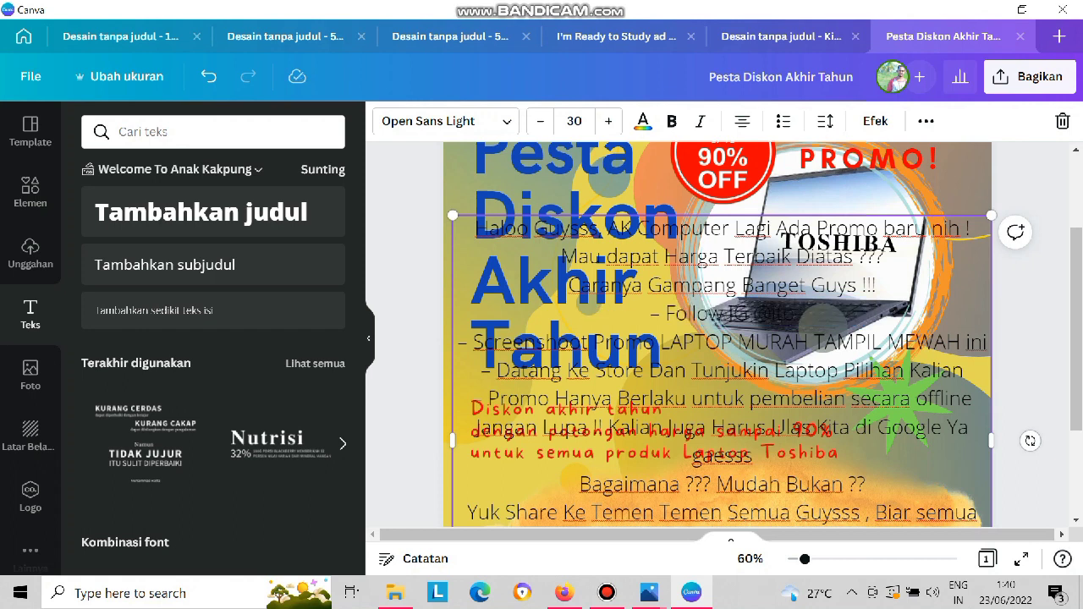
type("CO")
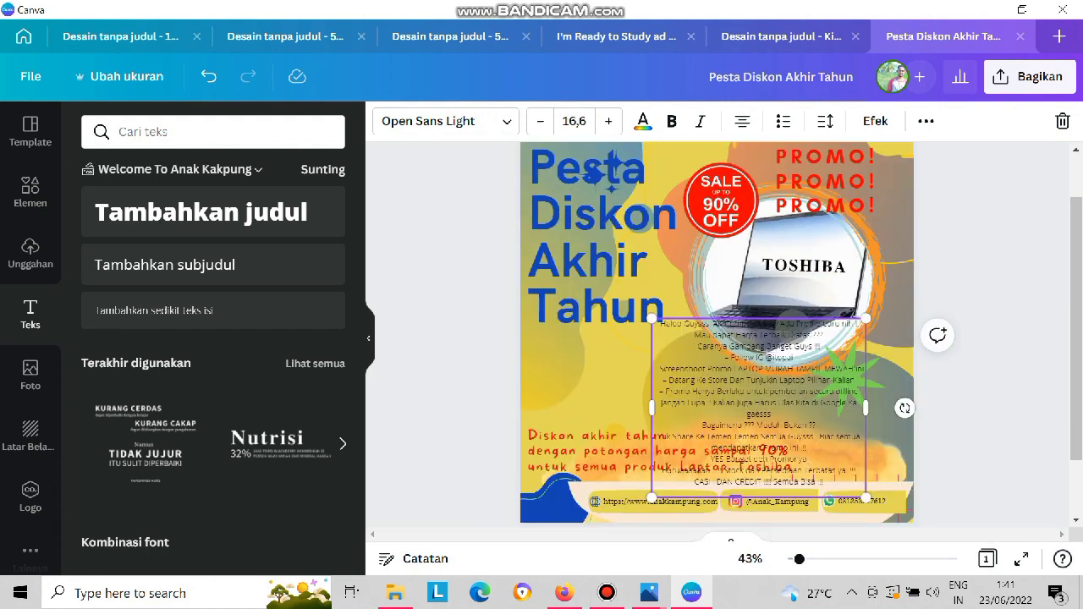
Insert the "KURANG CERDAS" font combination and move the promo text's "Haloo Guysss" greeting line into its first heading.
left_click_drag(660, 323, 857, 323)
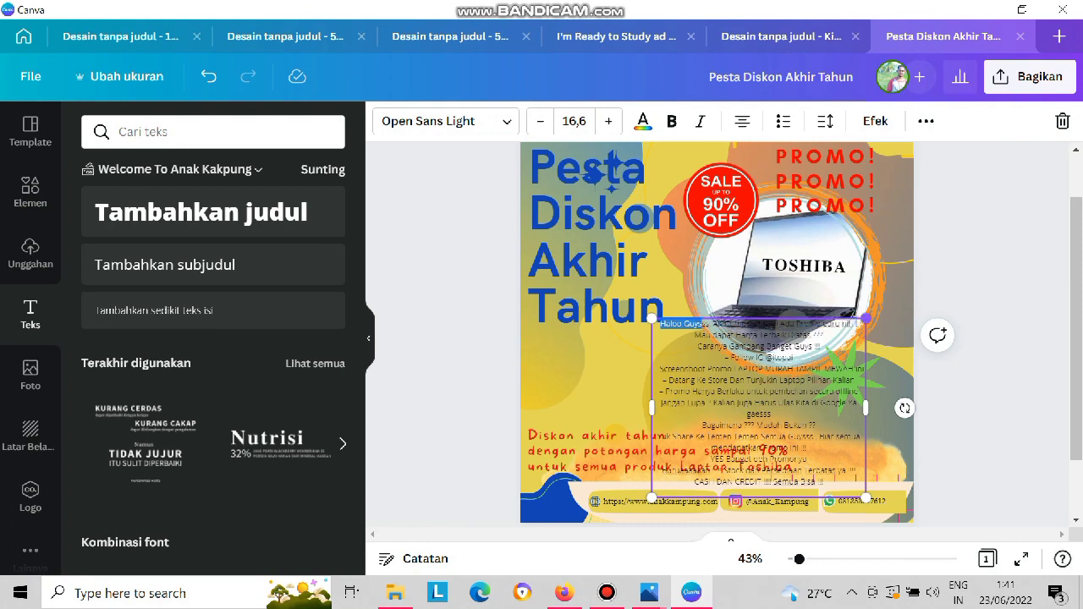
key("BackSpace")
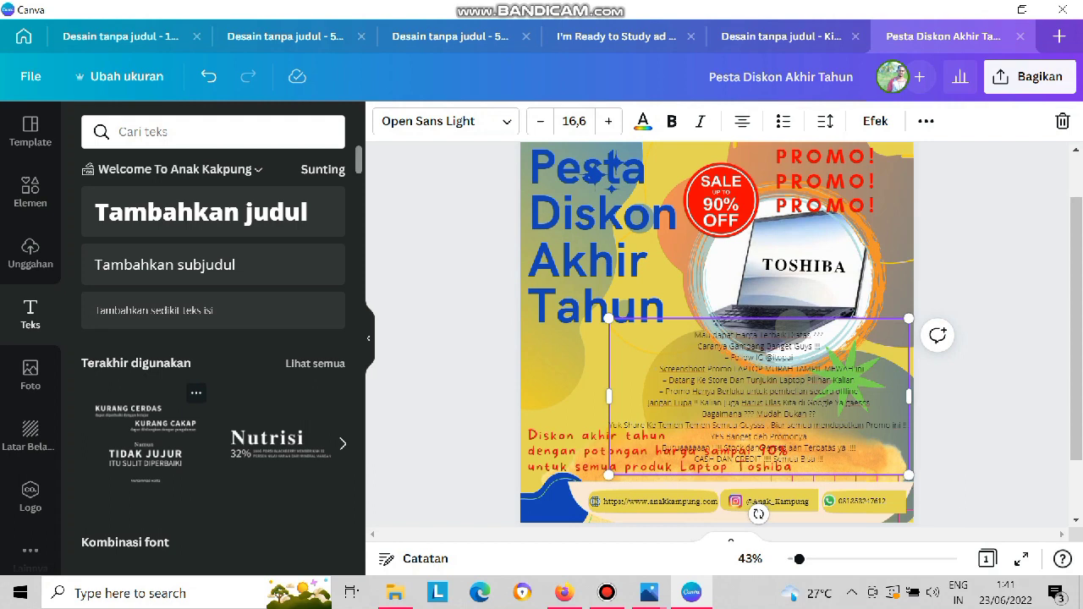
left_click(145, 440)
triple_click(625, 231)
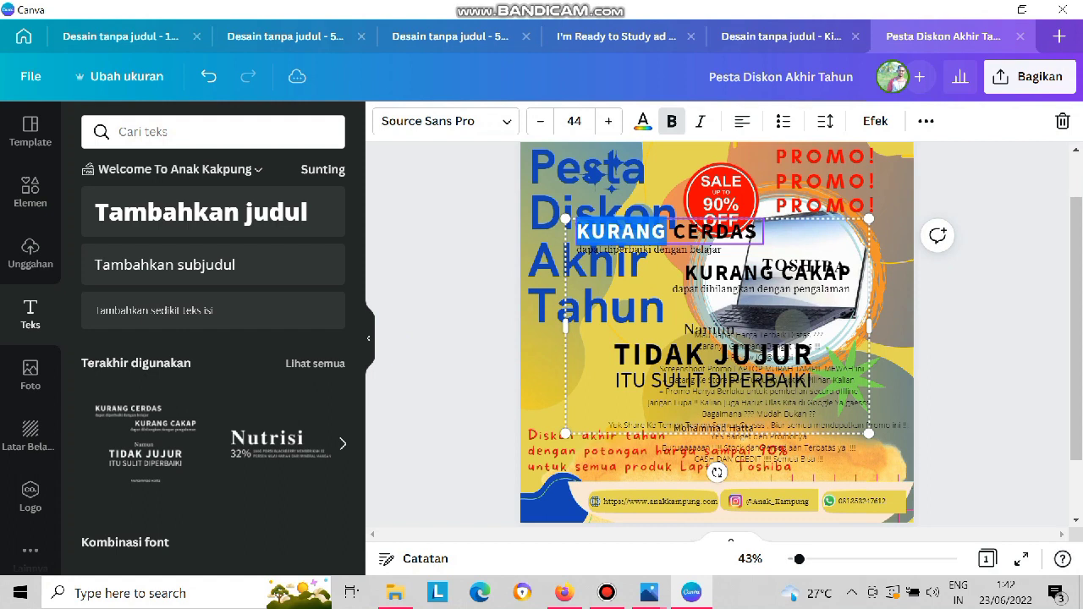
type("HALOO GUYSSS, AK COMPUTER LAGI ADA PROMO BARU NIH !")
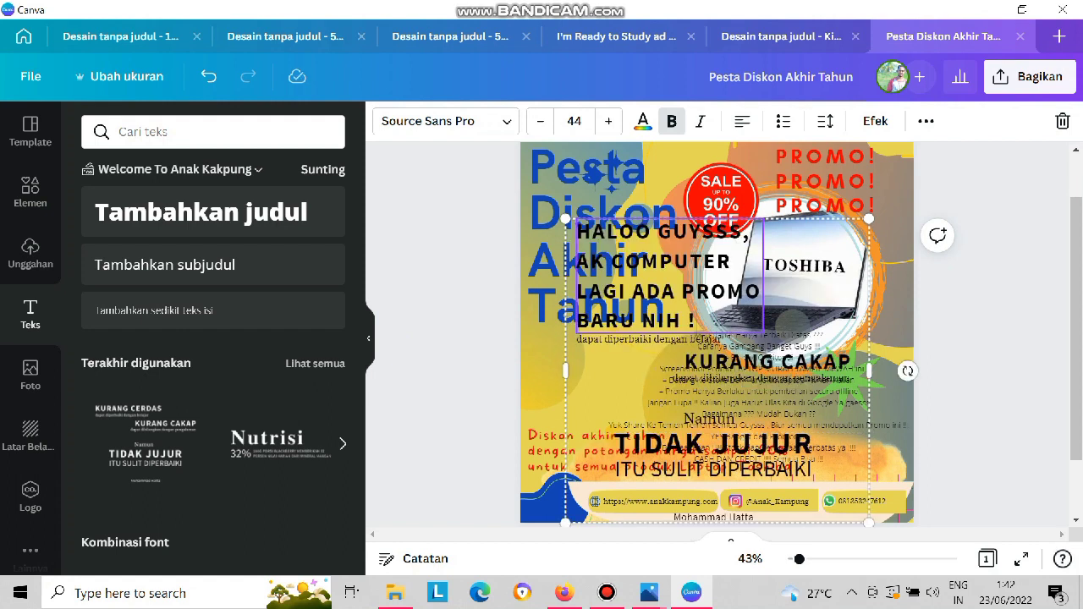
Ungroup the inserted font combination into separate text boxes.
left_click(885, 401)
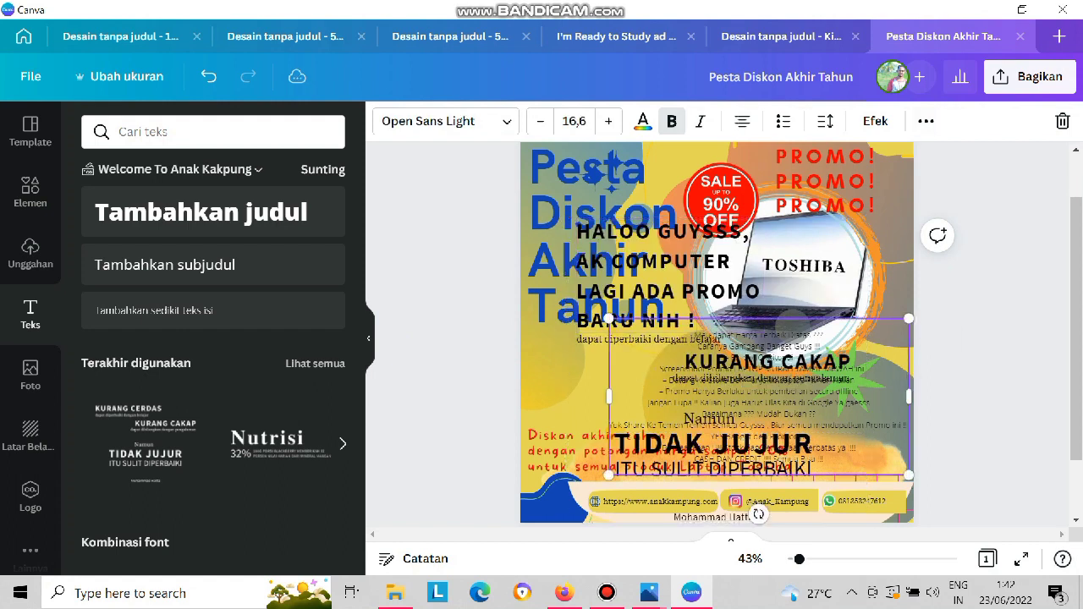
left_click(693, 275)
left_click(925, 121)
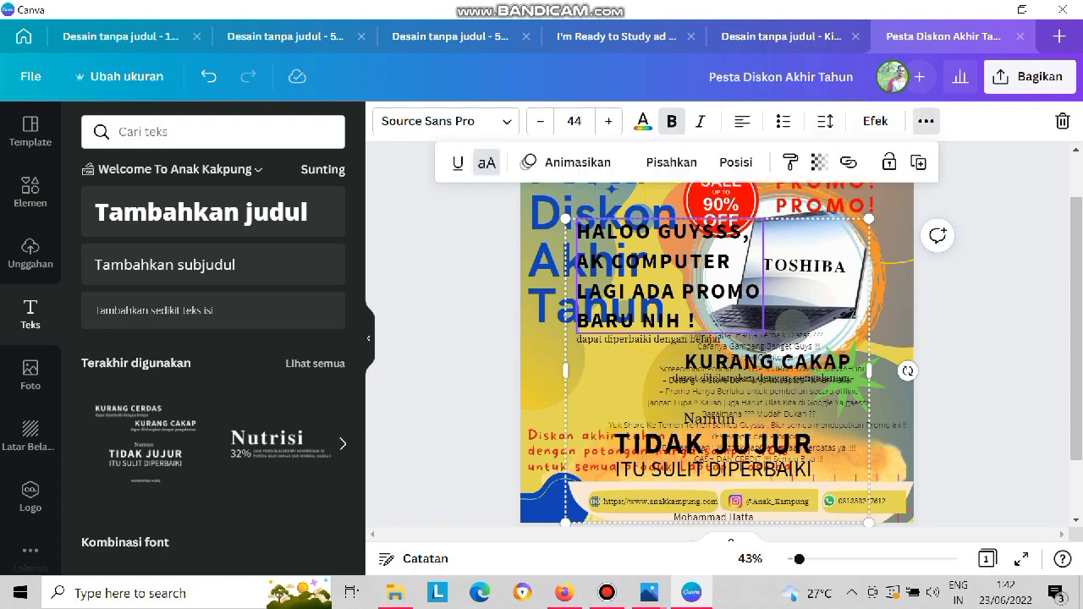
left_click(671, 162)
left_click(893, 284)
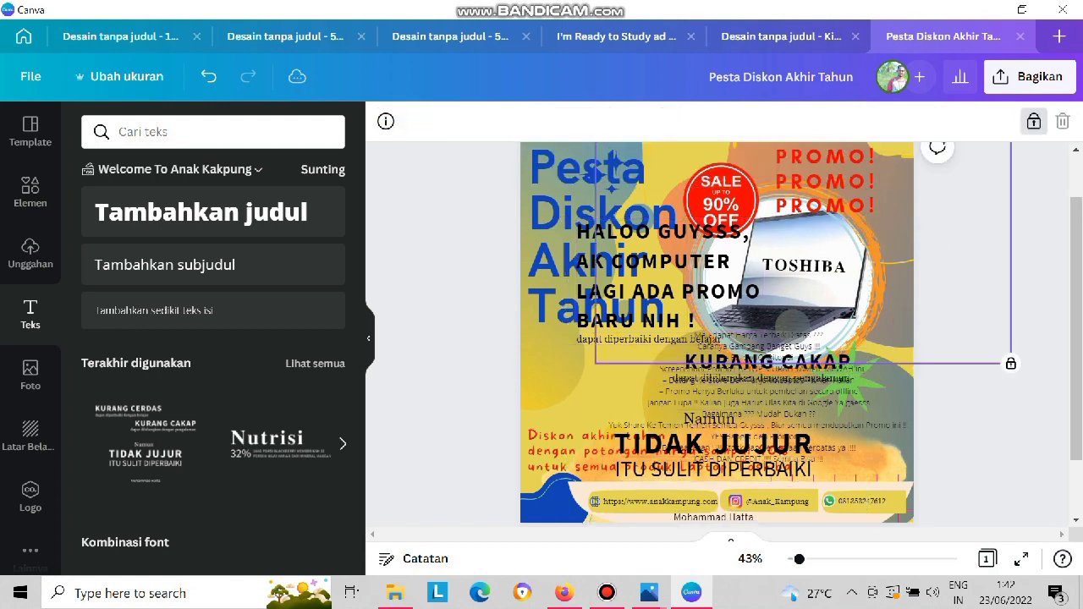
Resize the greeting heading to a single line at font size 24,4 and place it across the word "Tahun".
left_click(719, 275)
left_click_drag(763, 276, 886, 277)
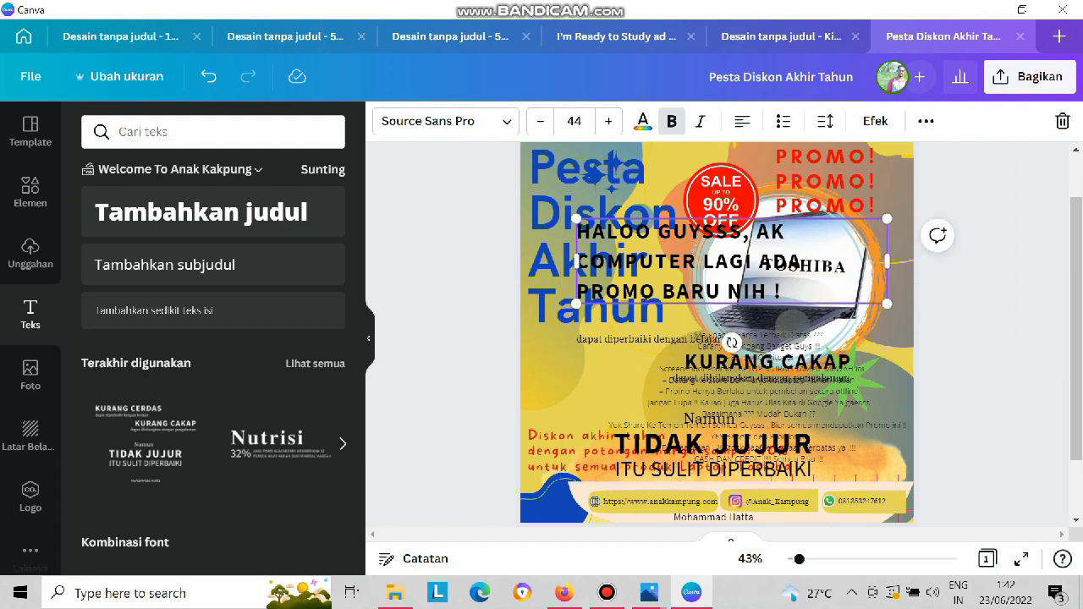
left_click(721, 198)
left_click(720, 276)
left_click_drag(621, 239, 569, 217)
left_click_drag(835, 281, 824, 217)
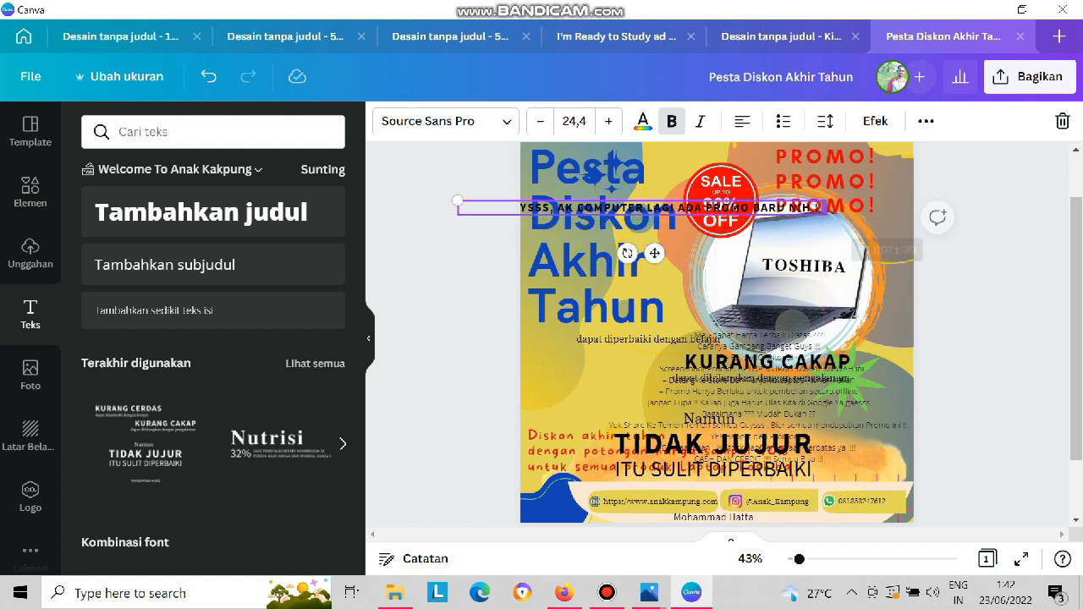
left_click_drag(653, 252, 733, 372)
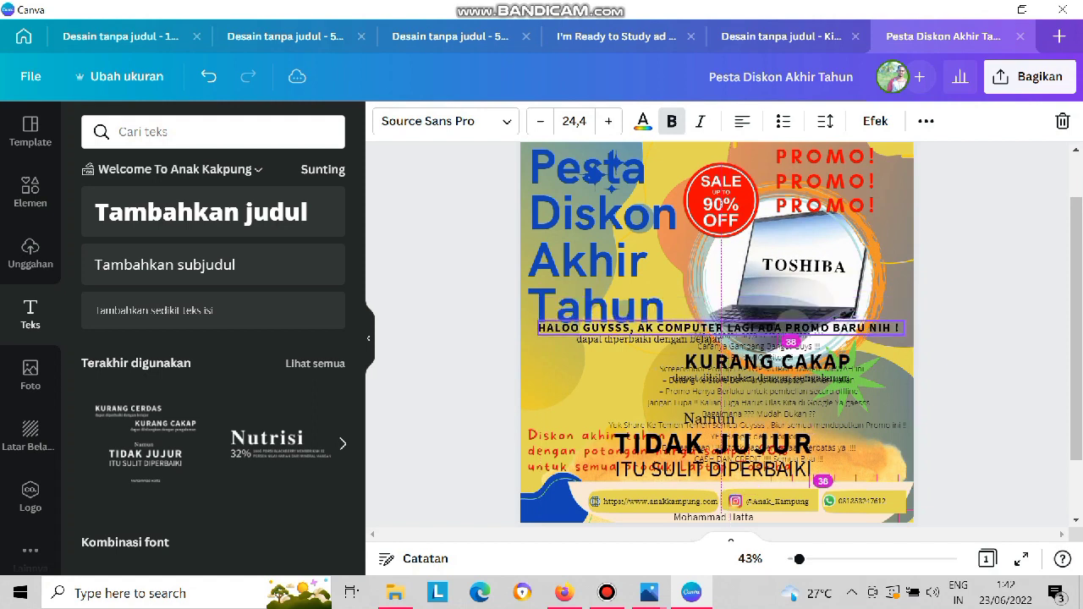
left_click_drag(720, 327, 720, 295)
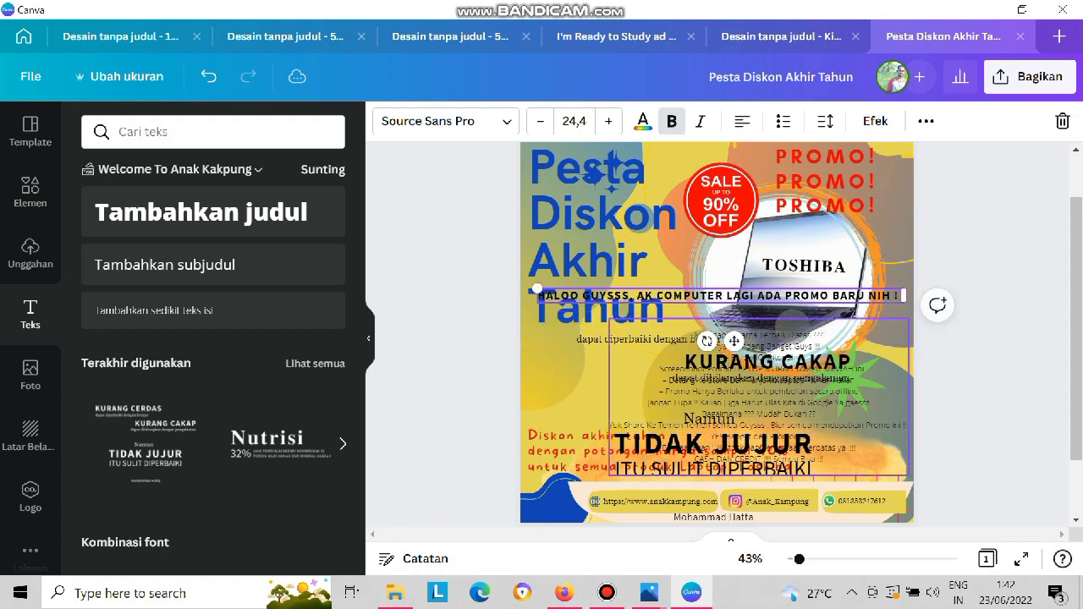
Delete the "KURANG CAKAP" text and move "Namun" up onto the lower edge of "Tahun".
left_click(767, 361)
key("Delete")
left_click(709, 418)
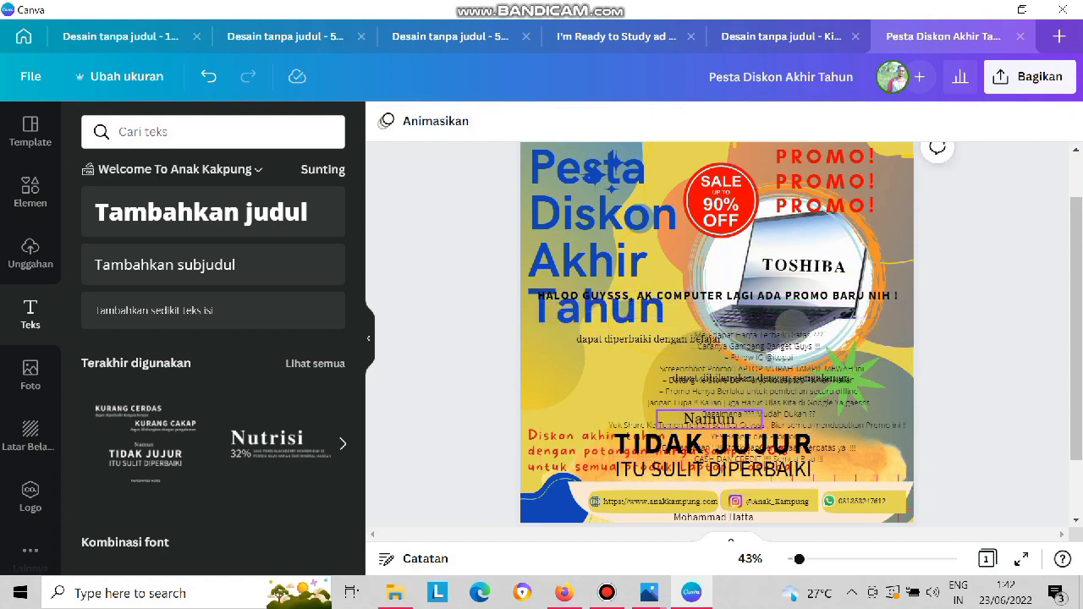
left_click_drag(709, 418, 603, 318)
left_click(636, 339)
key("Delete")
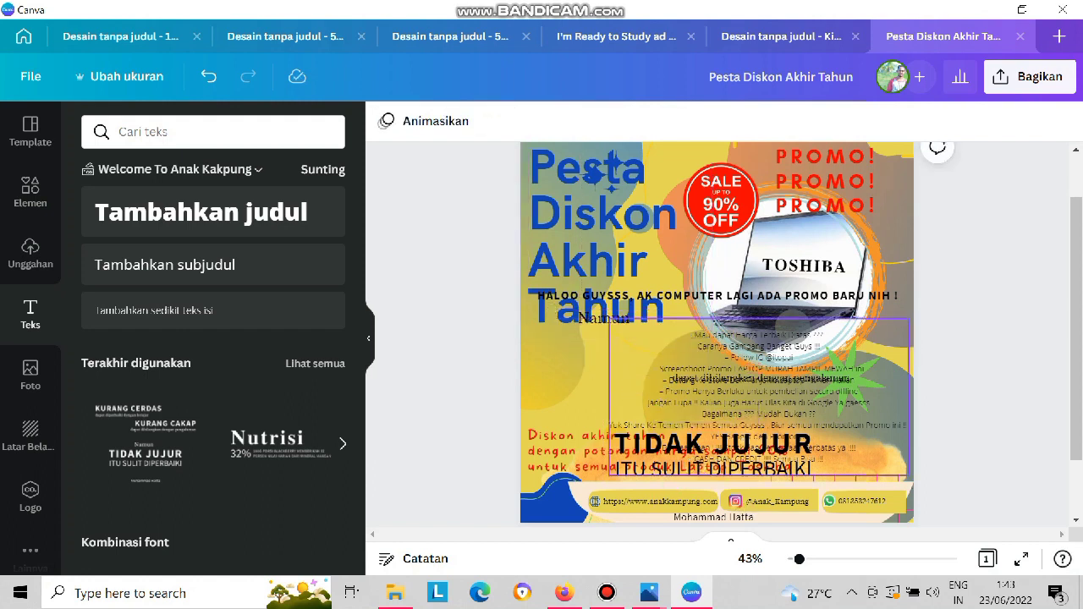
key("ctrl+z")
Move "dapat diperbaiki dengan belajar" up over "Pesta" and delete the "dapat dihilangkan dengan pengalaman" text.
left_click_drag(648, 337, 661, 156)
left_click(737, 378)
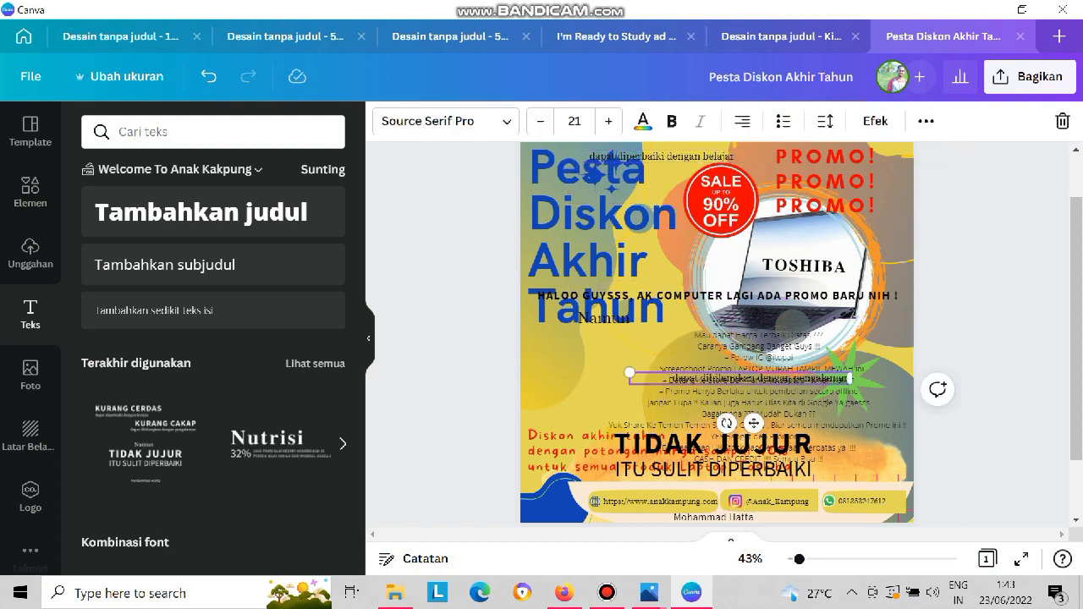
key("Delete")
Move the promo lines "Mau dapat Harga Terbaik Diatas ???" and "Caranya Gampang Banget Guys !!!" into the "dapat diperbaiki dengan belajar" text box, replacing its text.
left_click(738, 378)
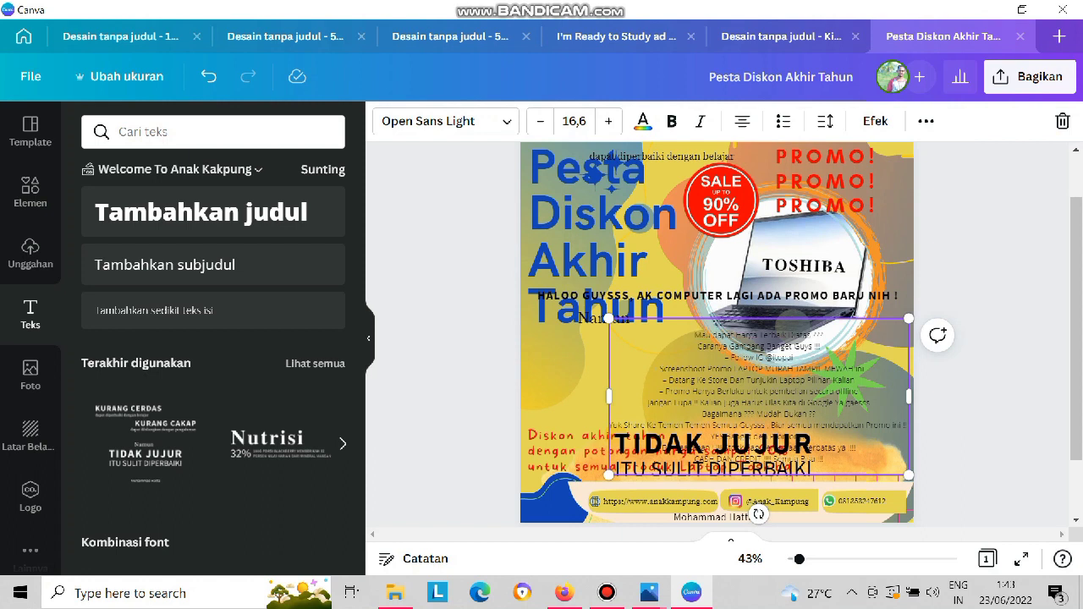
left_click_drag(695, 334, 819, 347)
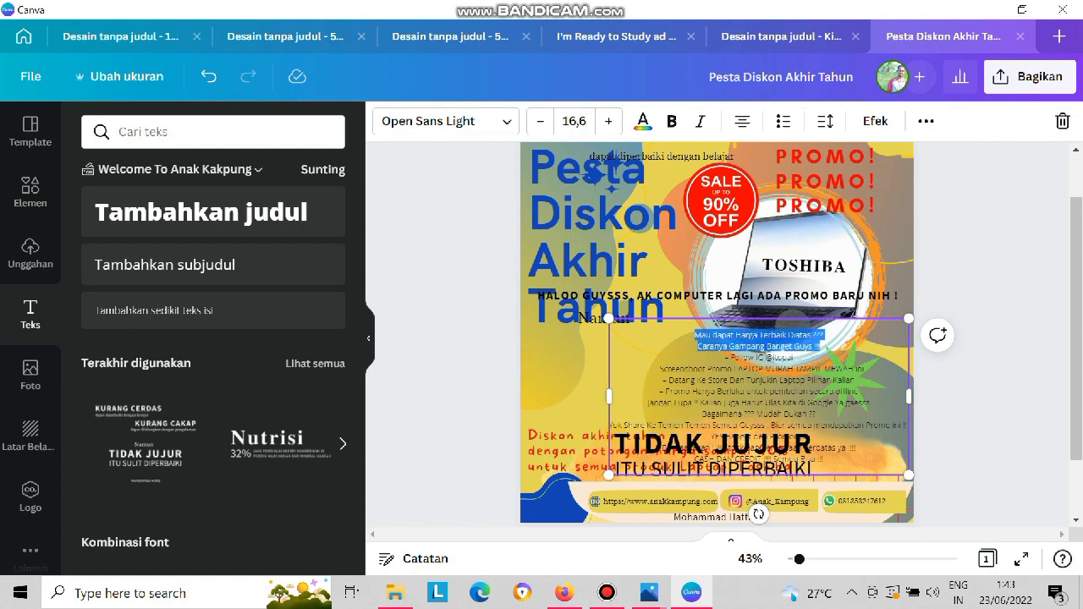
key("ctrl+x")
left_click(683, 156)
double_click(684, 157)
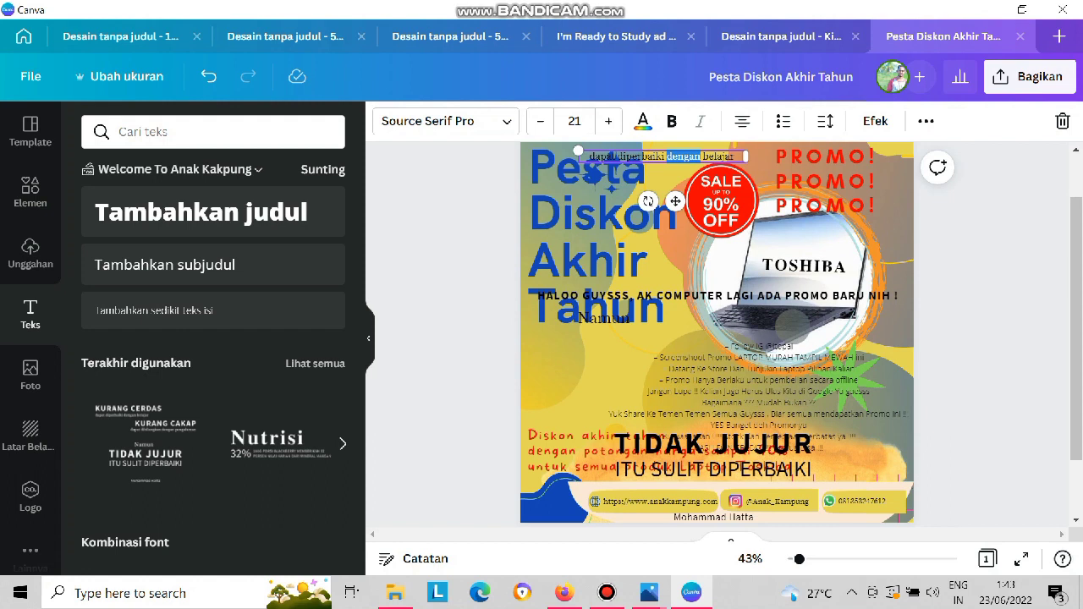
key("ctrl+a")
key("ctrl+v")
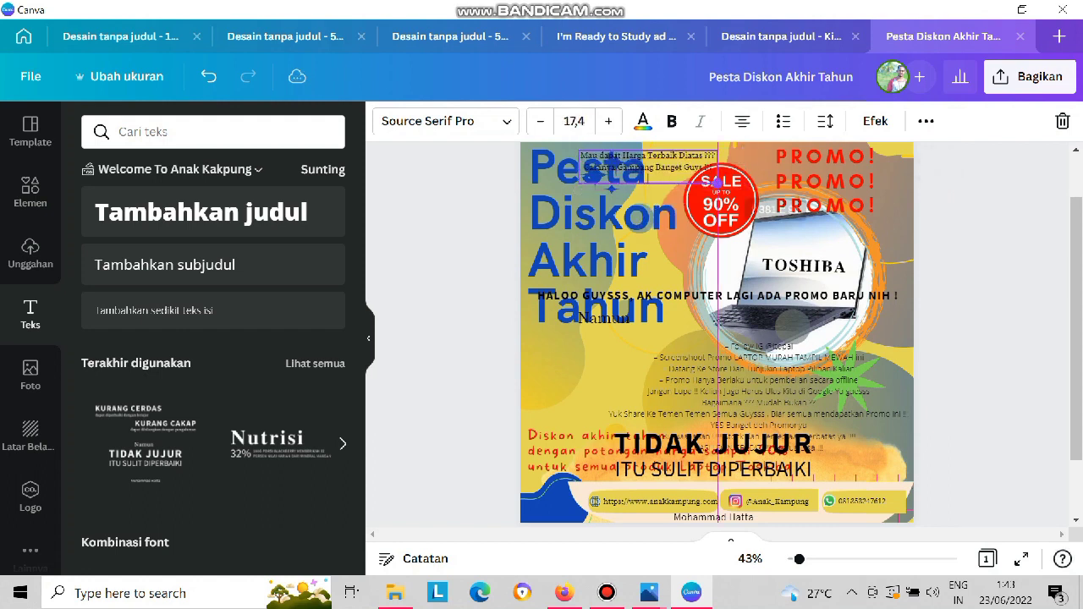
Widen the "Mau dapat Harga Terbaik" text box slightly and move it below the word "Tahun".
mouse_move(718, 168)
left_mouse_down()
mouse_move(867, 166)
mouse_move(729, 169)
left_mouse_up()
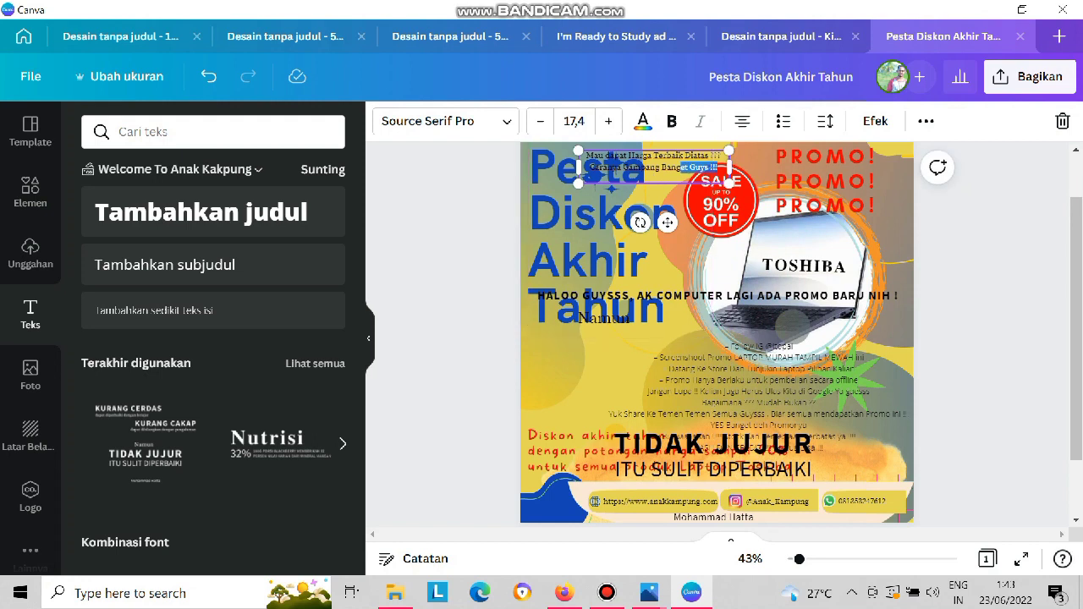
left_click(595, 174)
left_click_drag(594, 173, 548, 351)
Move "Namun" below the PROMO! lines and place the greeting heading between "Tahun" and the "Mau dapat Harga Terbaik" text.
left_click_drag(604, 318, 863, 227)
left_click(611, 345)
left_click_drag(612, 345, 609, 353)
left_click_drag(639, 296, 633, 331)
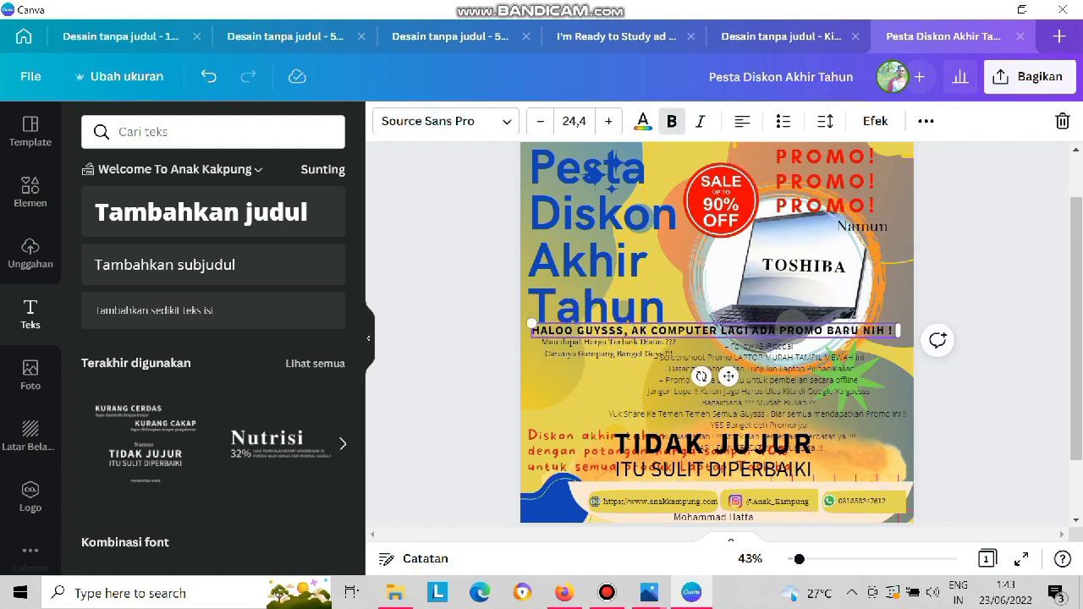
Move the four promo lines from "Follow IG" through "Promo Hanya Berlaku untuk pembelian secara offline" into the "Namun" text box, replacing its text.
left_click(691, 358)
double_click(689, 357)
left_click_drag(658, 357, 858, 380)
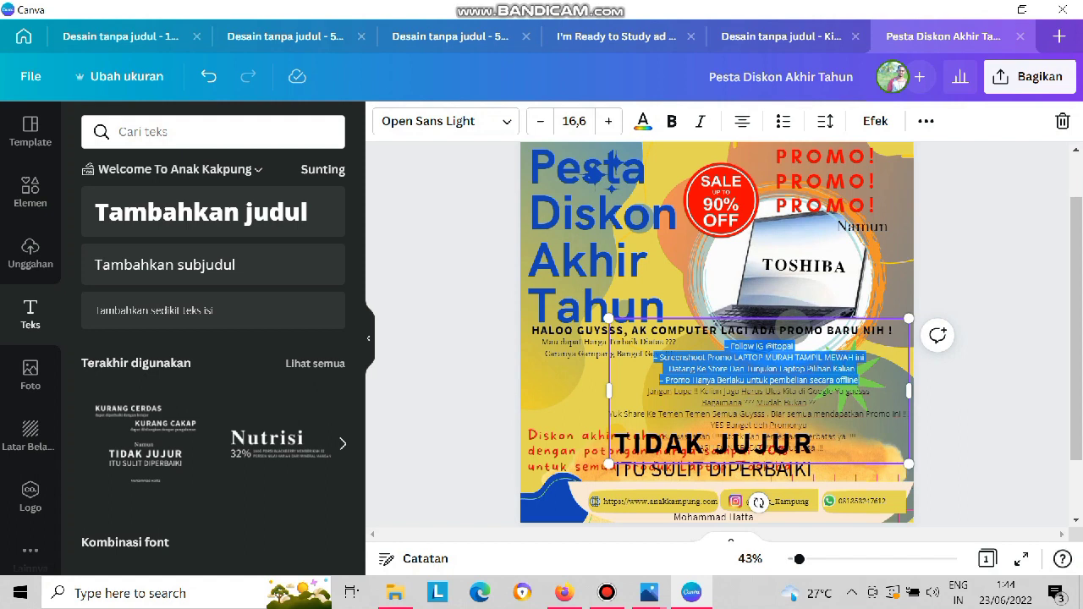
key("BackSpace")
left_click(862, 227)
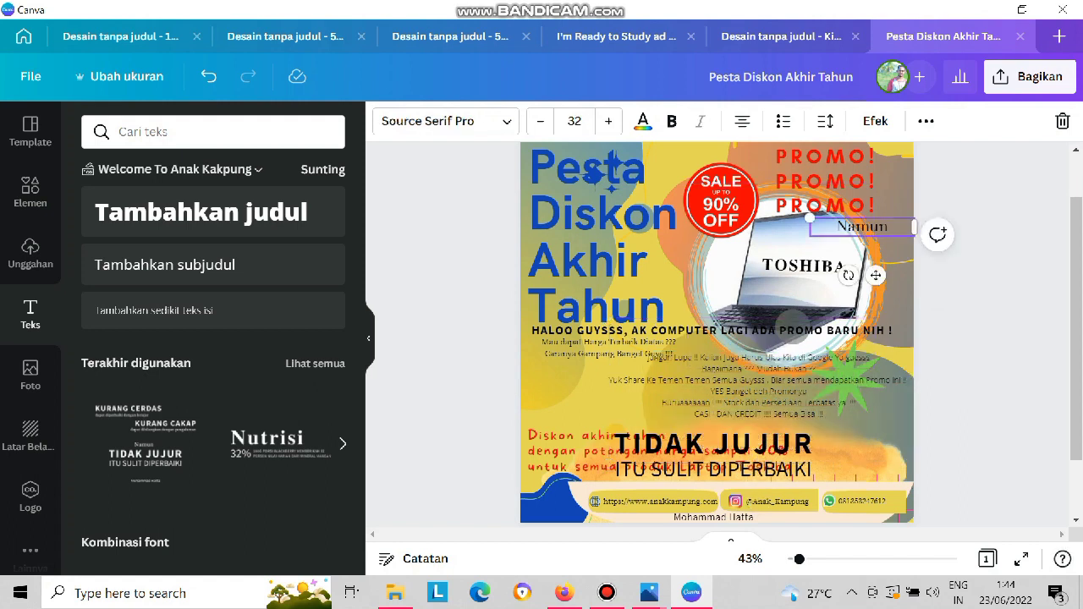
double_click(862, 226)
key("ctrl+v")
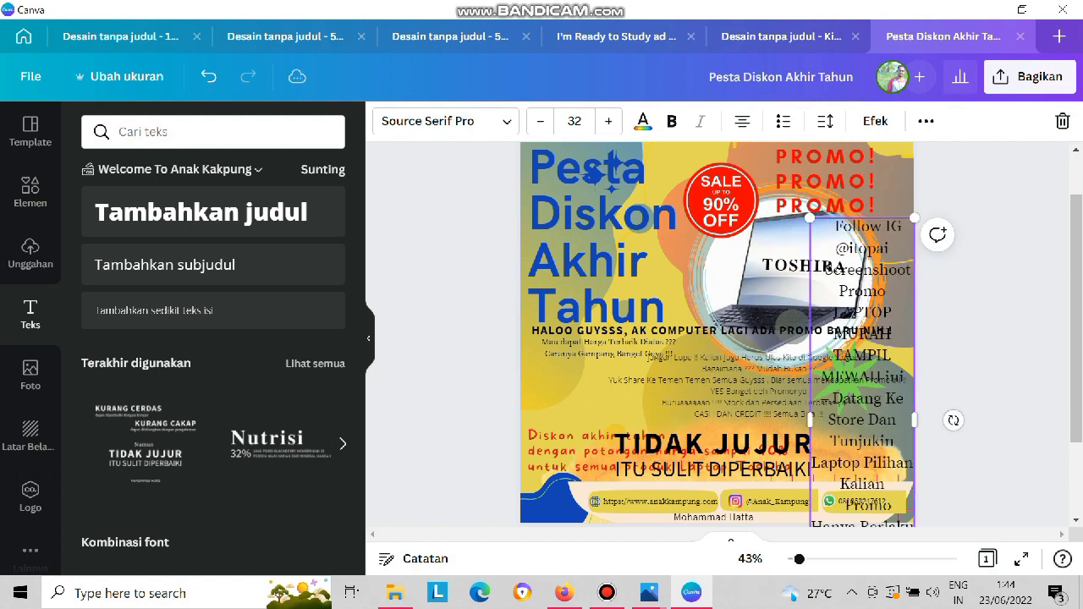
Widen the "Follow IG" list, reduce its text size to 23.8, and move it up over the "Diskon" line of the title.
left_click_drag(654, 198, 833, 235)
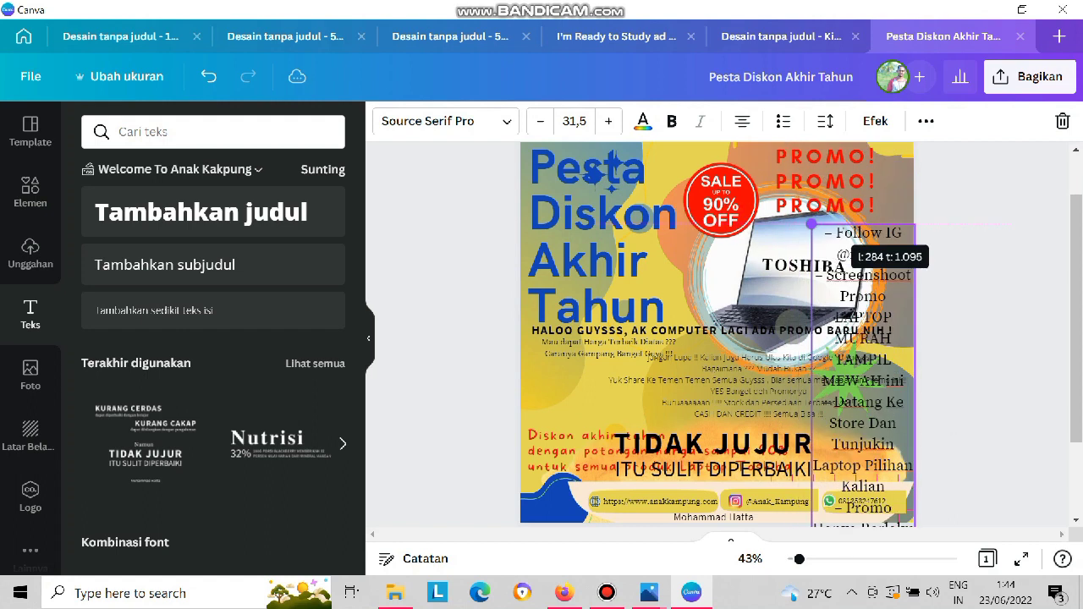
left_click_drag(812, 422, 666, 416)
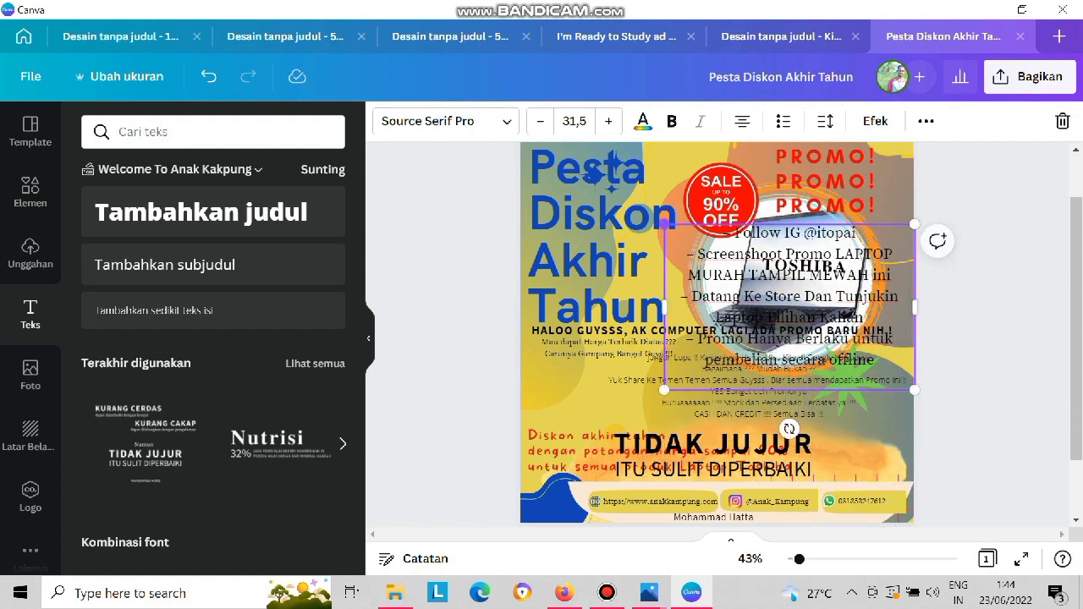
left_click_drag(665, 225, 726, 264)
left_click_drag(726, 326, 585, 334)
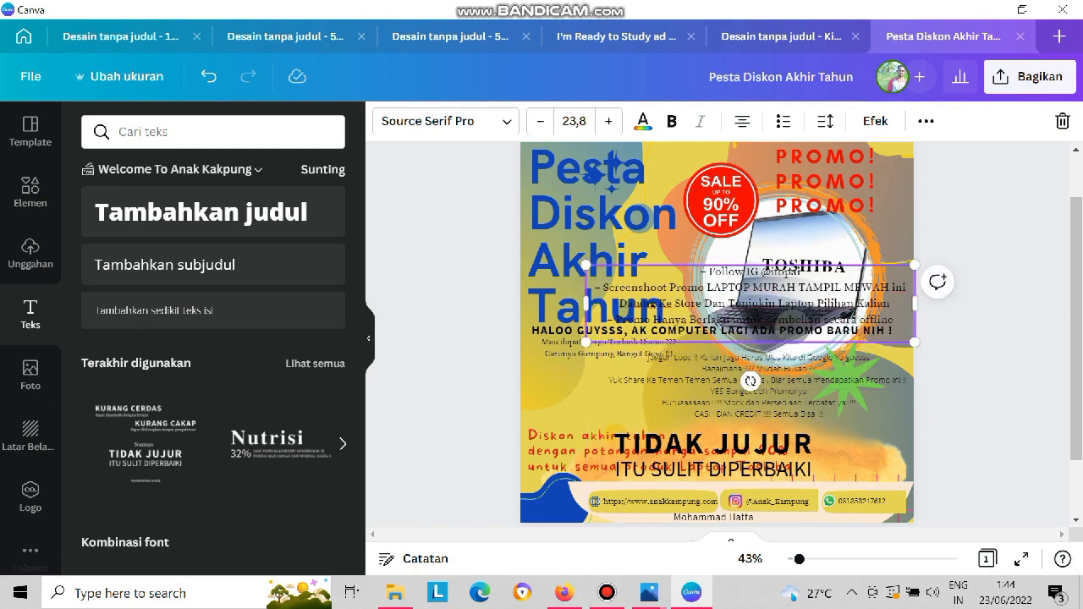
left_click(682, 254)
left_click(707, 292)
left_click_drag(707, 292, 649, 207)
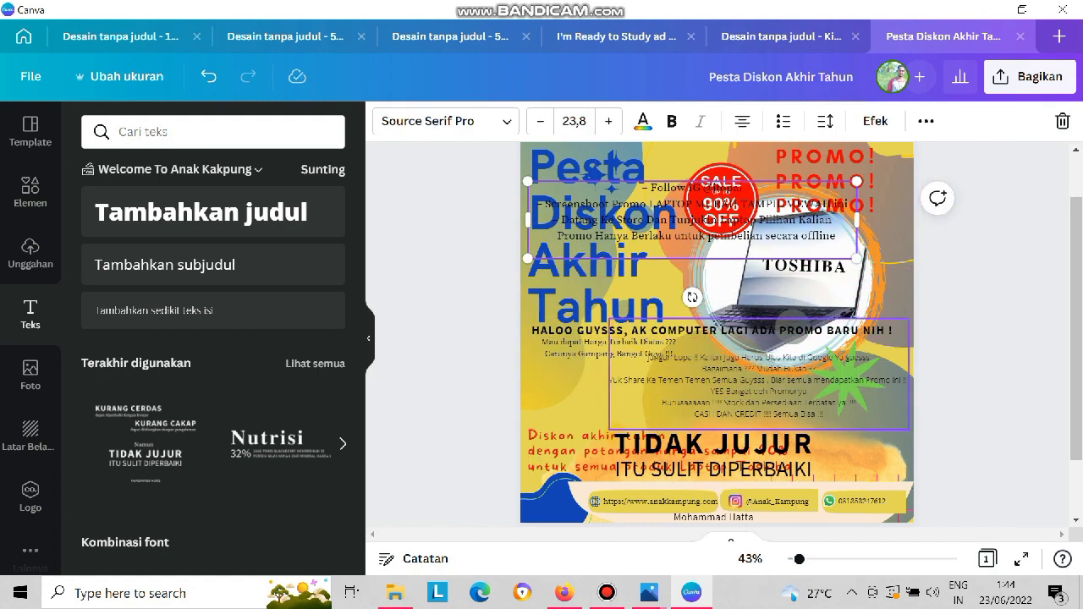
left_click(715, 366)
left_click_drag(717, 368, 709, 380)
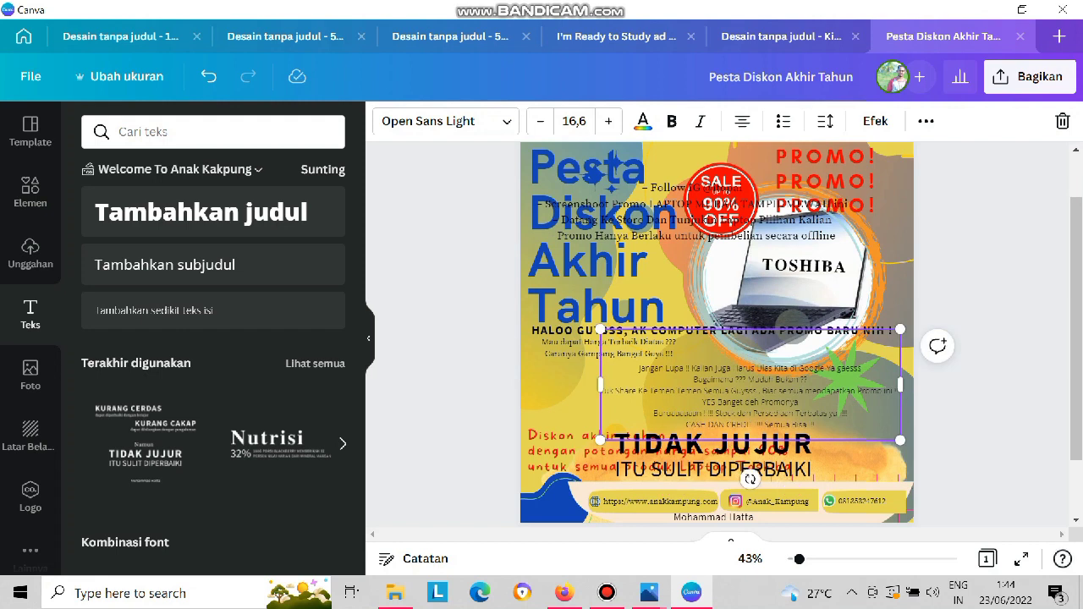
double_click(678, 414)
left_click(754, 424)
left_click_drag(653, 414, 816, 425)
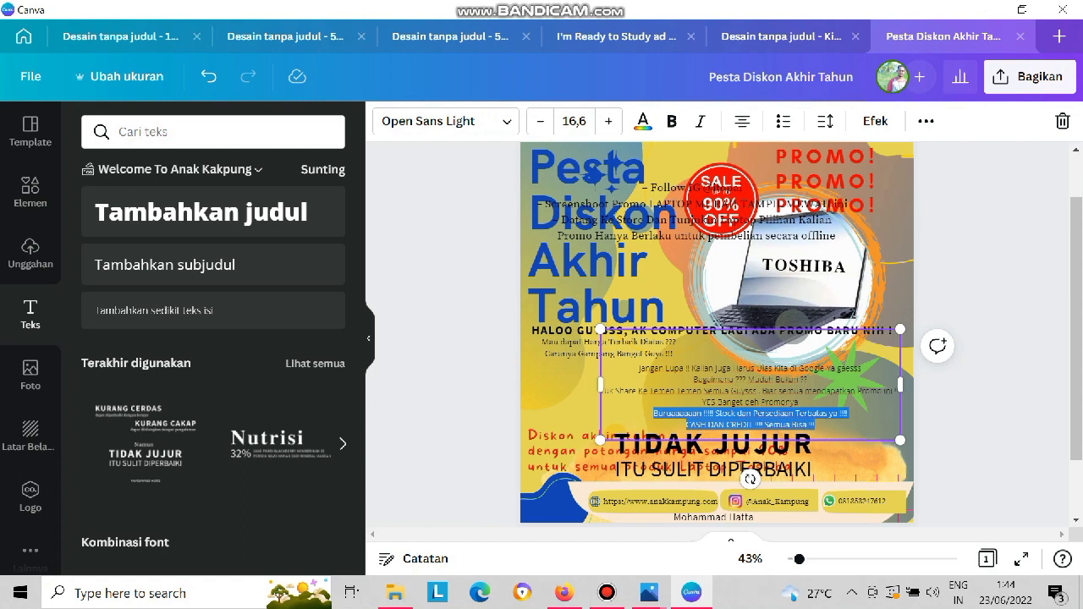
key("BackSpace")
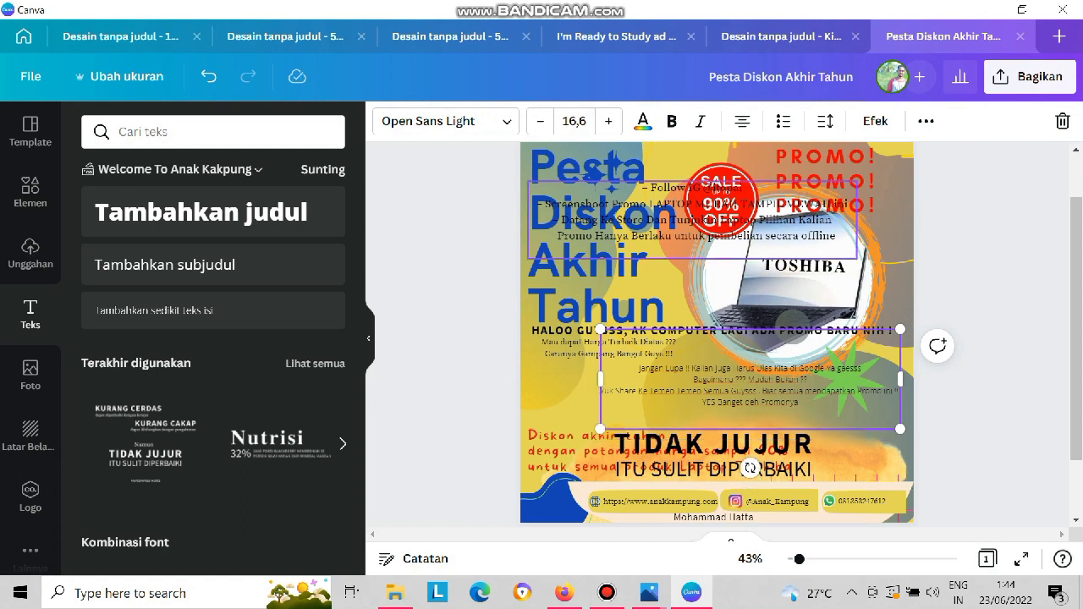
left_click(609, 354)
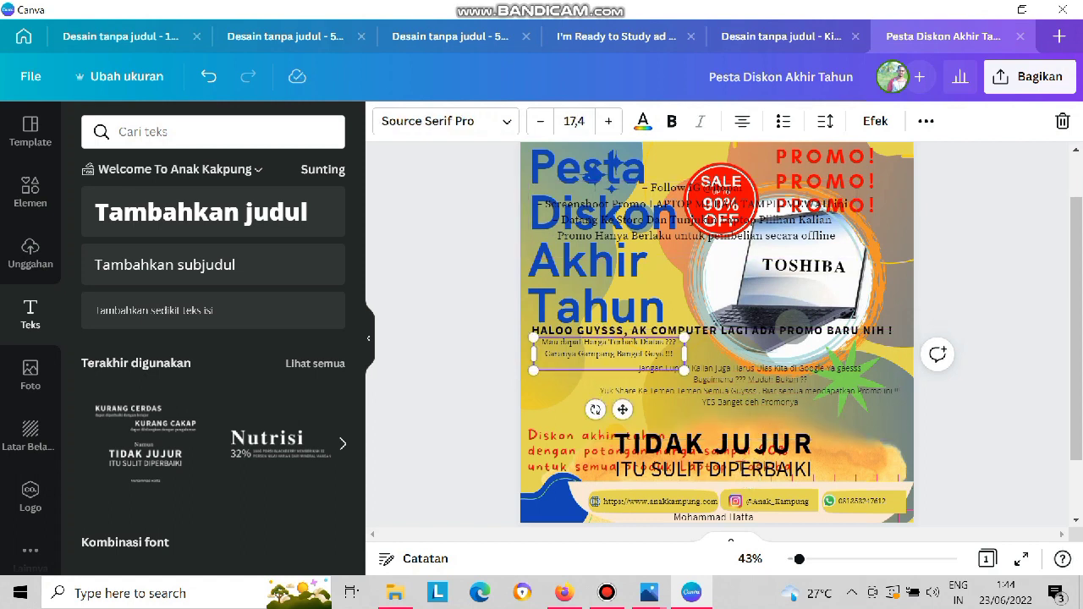
key("ctrl+v")
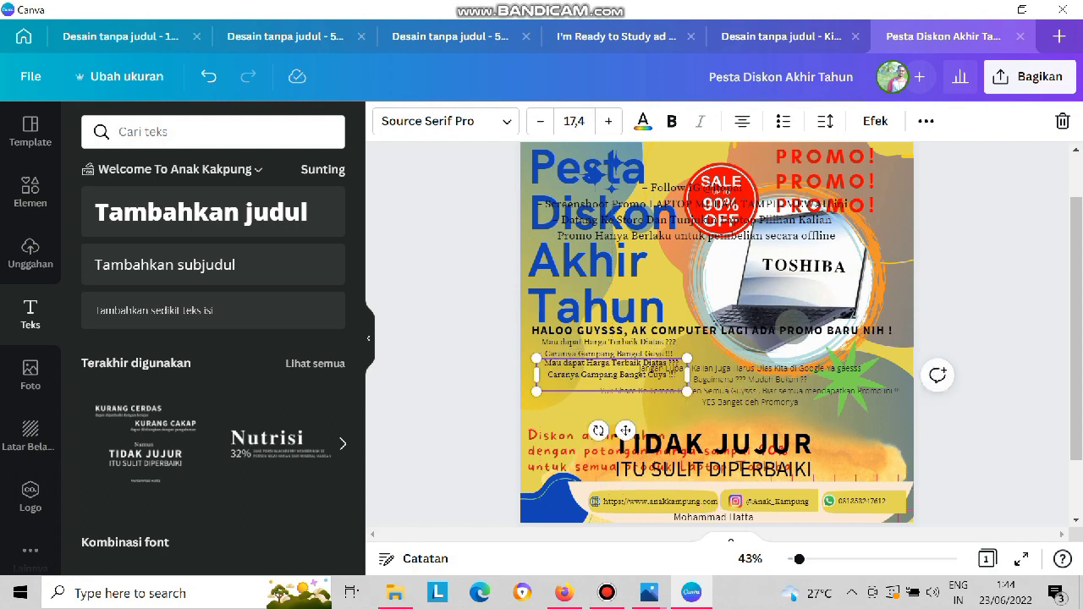
key("ctrl+z")
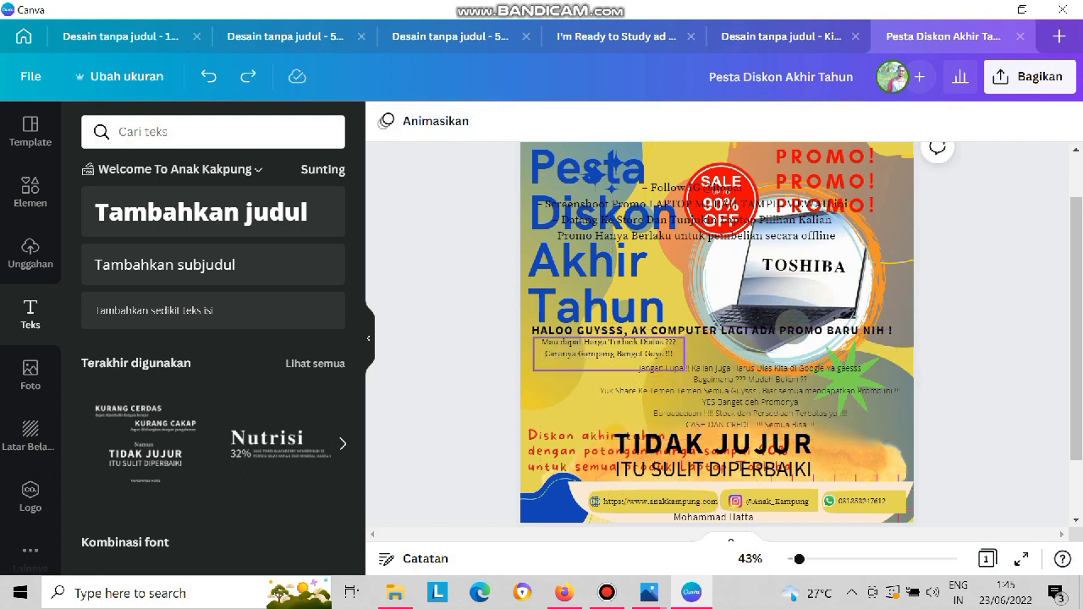
Duplicate the "Mau dapat Harga Terbaik" text box and place the copy over the title, between "Akhir" and "Tahun".
left_click(609, 354)
key("ctrl+v")
left_click_drag(609, 359, 609, 281)
Move the stock and "CASH DAN CREDIT" lines into the duplicated text box, replacing its text, and place it widened above "Diskon akhir tahun".
left_click(655, 414)
left_click_drag(654, 414, 818, 425)
key("ctrl+x")
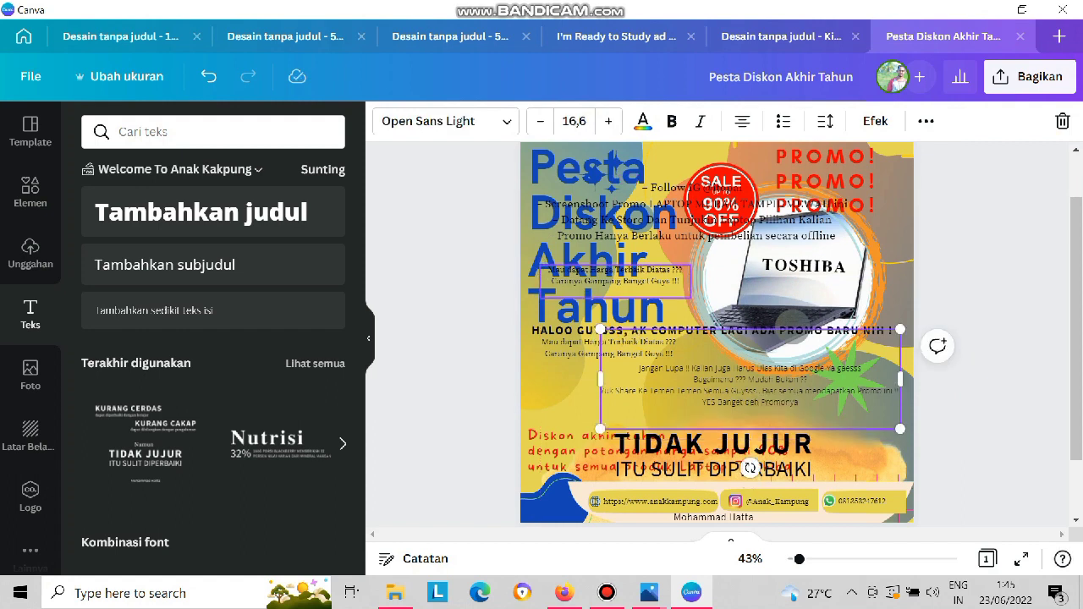
left_click(615, 280)
key("ctrl+a")
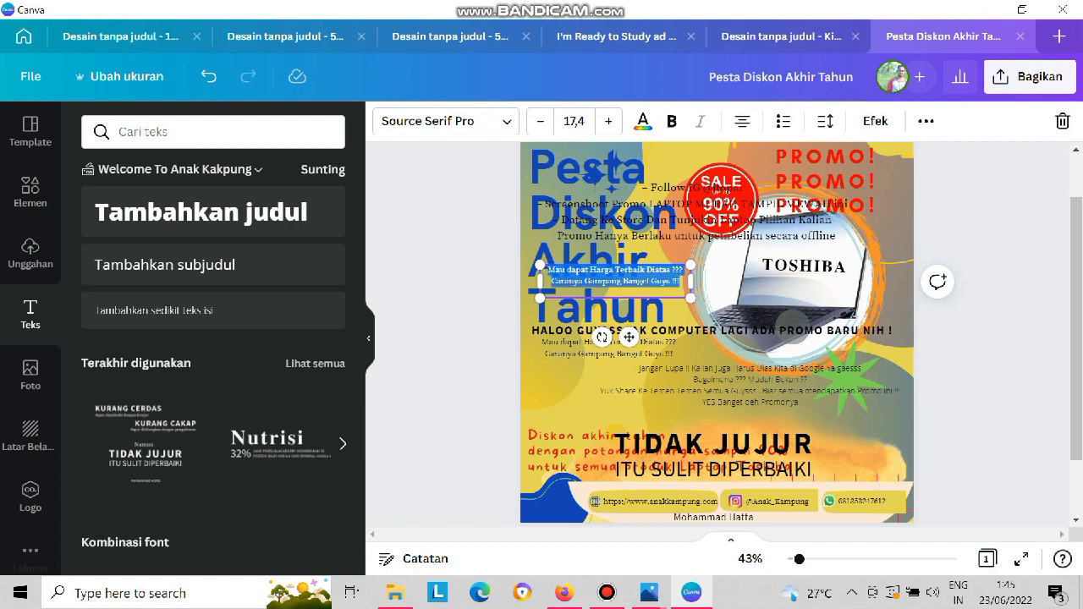
key("ctrl+v")
left_click_drag(691, 287, 751, 287)
left_click_drag(644, 277, 645, 412)
Delete the leftover "Jangan Lupa" paragraph and the placeholder texts "TIDAK JUJUR" and "ITU SULIT DIPERBAIKI".
left_click(749, 384)
key("Delete")
left_click(687, 444)
key("Delete")
left_click(692, 468)
key("Delete")
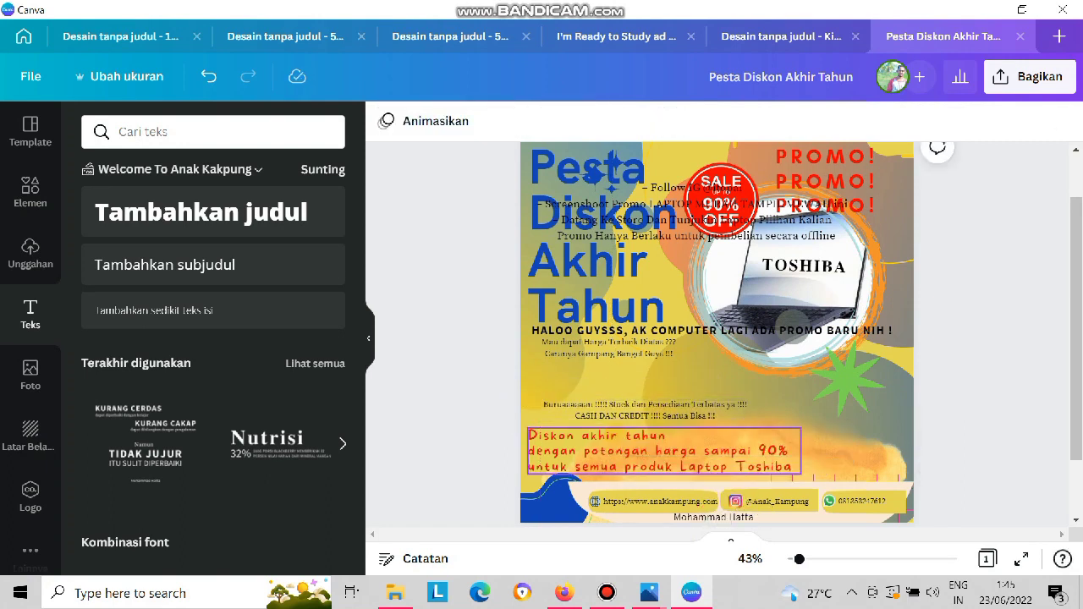
Shrink the "Follow IG" list to text size 18.3 below the greeting heading, and move the "Mau dapat Harga Terbaik" text up over the title.
mouse_move(607, 348)
left_mouse_down()
mouse_move(615, 384)
mouse_move(611, 356)
left_mouse_up()
left_click_drag(689, 220, 689, 394)
left_click_drag(522, 361, 613, 268)
left_click_drag(656, 396, 623, 365)
left_click_drag(528, 338, 567, 348)
left_click_drag(622, 377, 587, 382)
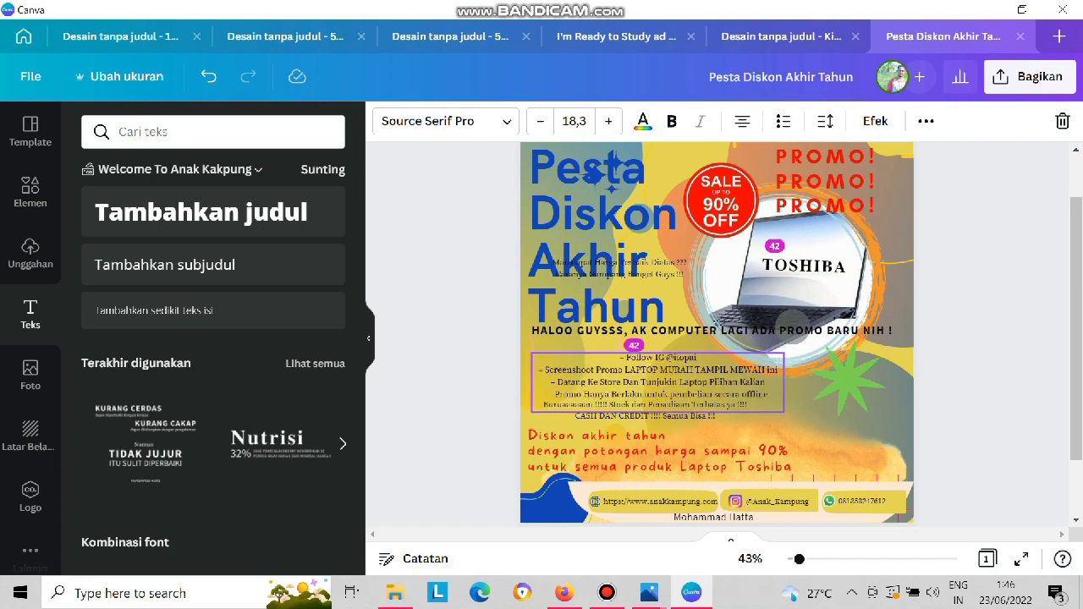
left_click_drag(618, 269, 643, 249)
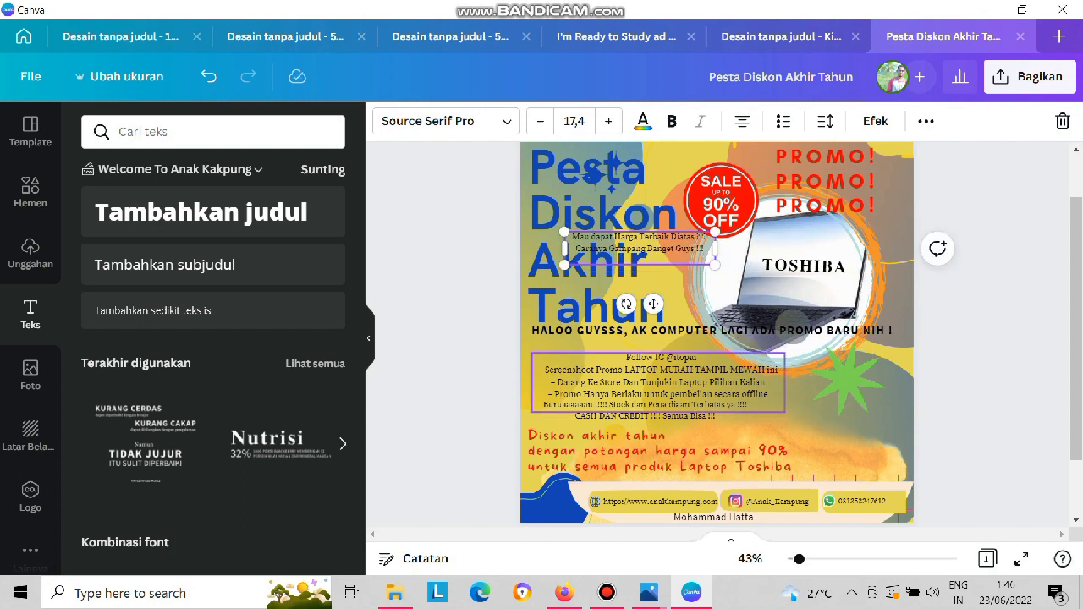
Shrink the red "Diskon akhir tahun" text and place it at the poster's lower right, above the contact bar.
left_click(663, 452)
left_click_drag(528, 428, 736, 449)
left_click(711, 450)
Stack the "Mau dapat", "Follow IG" and stock texts below the greeting heading, and lower the heading slightly.
left_click_drag(669, 442, 668, 450)
left_click_drag(664, 391, 652, 427)
left_click(640, 243)
left_click_drag(641, 244, 625, 380)
left_click_drag(614, 331, 614, 352)
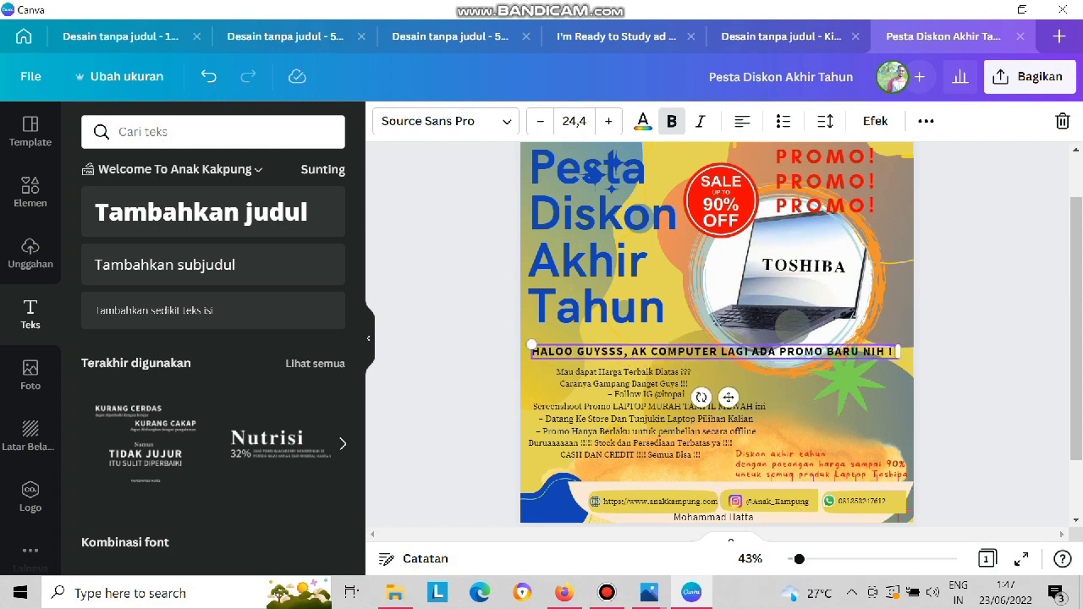
Raise the light-blue and orange rings around the laptop and lower the greeting heading to just below them.
left_click(780, 292)
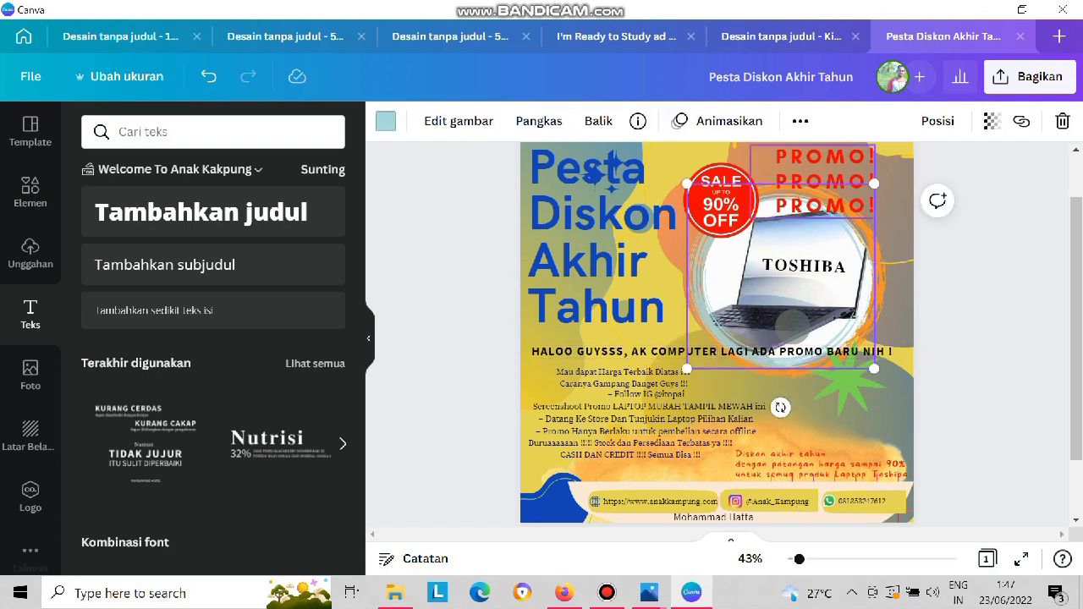
left_click_drag(780, 292, 780, 263)
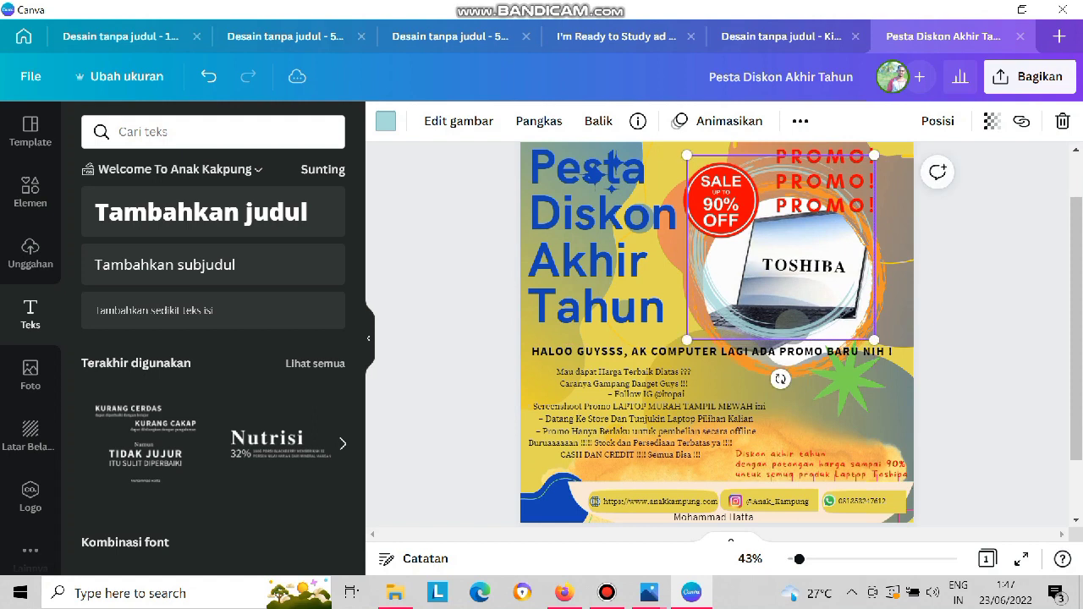
left_click_drag(761, 351, 772, 316)
left_click(780, 347)
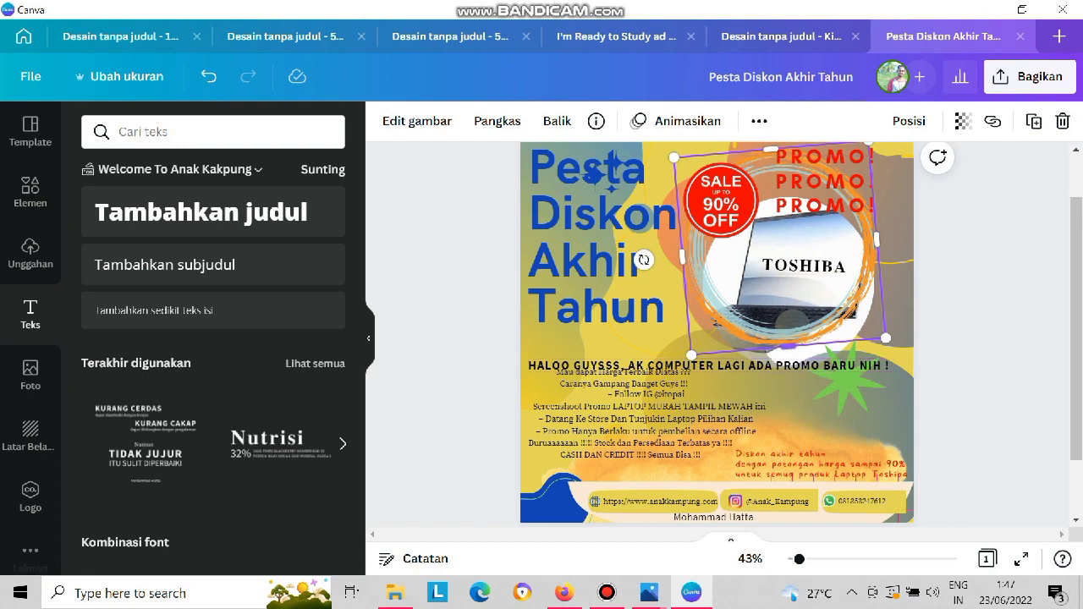
left_click_drag(791, 326, 789, 306)
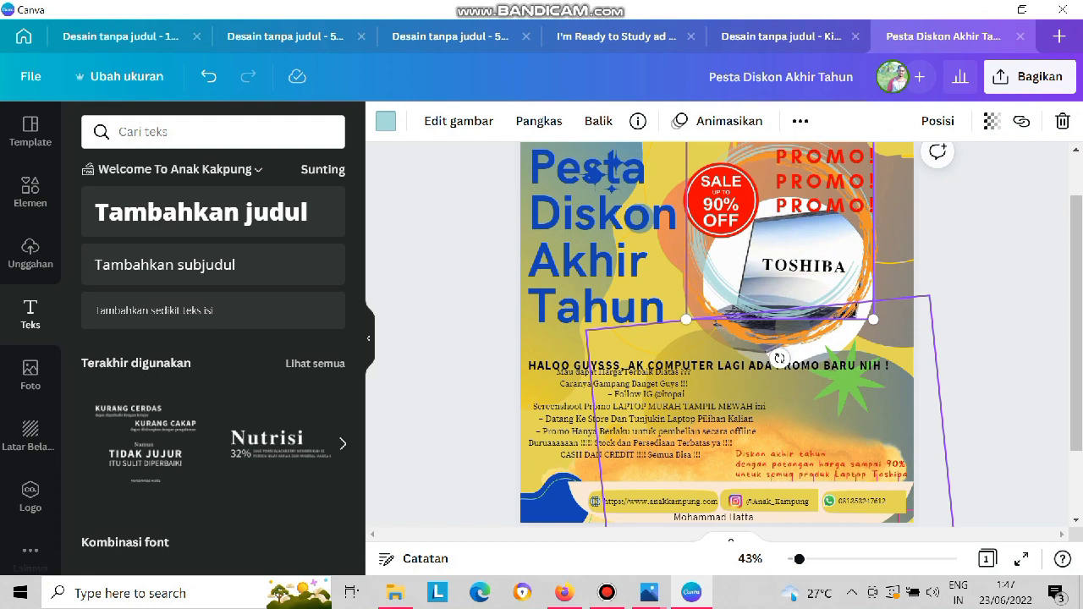
left_click(790, 329)
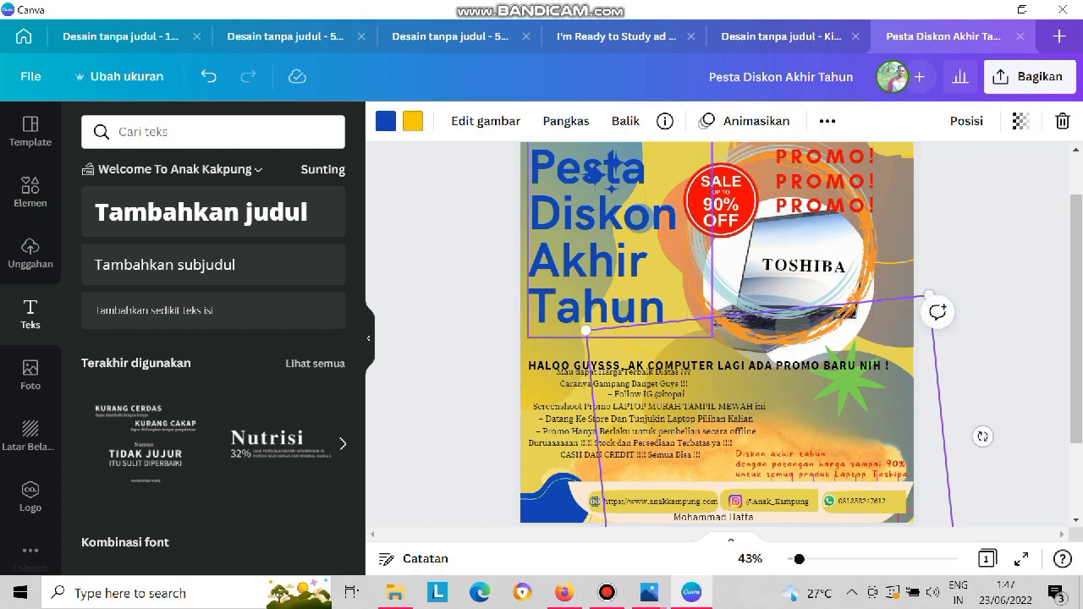
left_click_drag(792, 299, 793, 326)
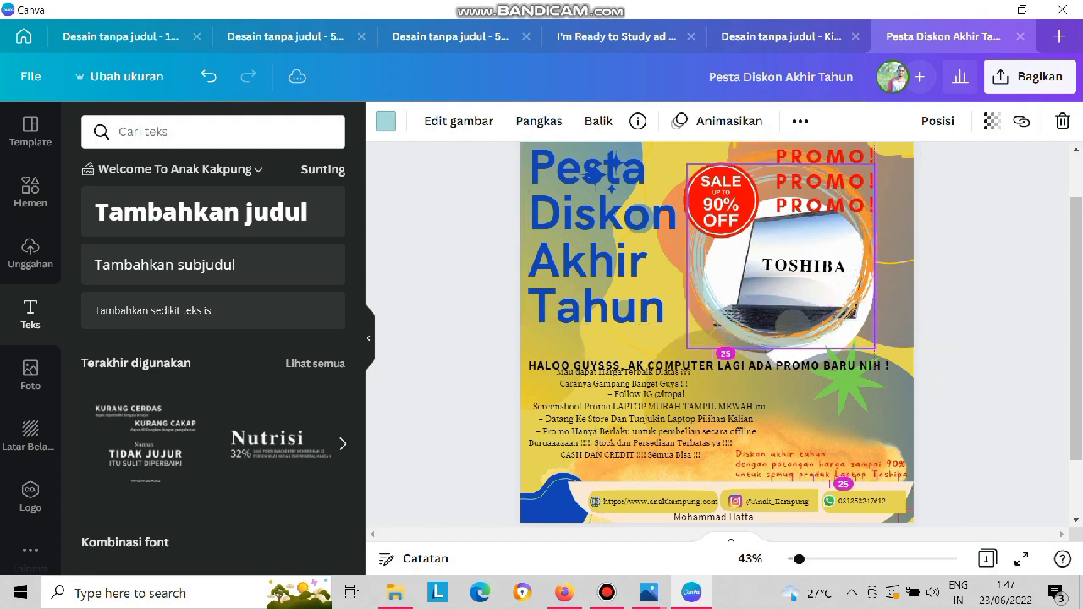
Shrink the light-blue and orange rings and raise the round laptop photo.
left_click_drag(874, 349, 817, 294)
left_click(768, 260)
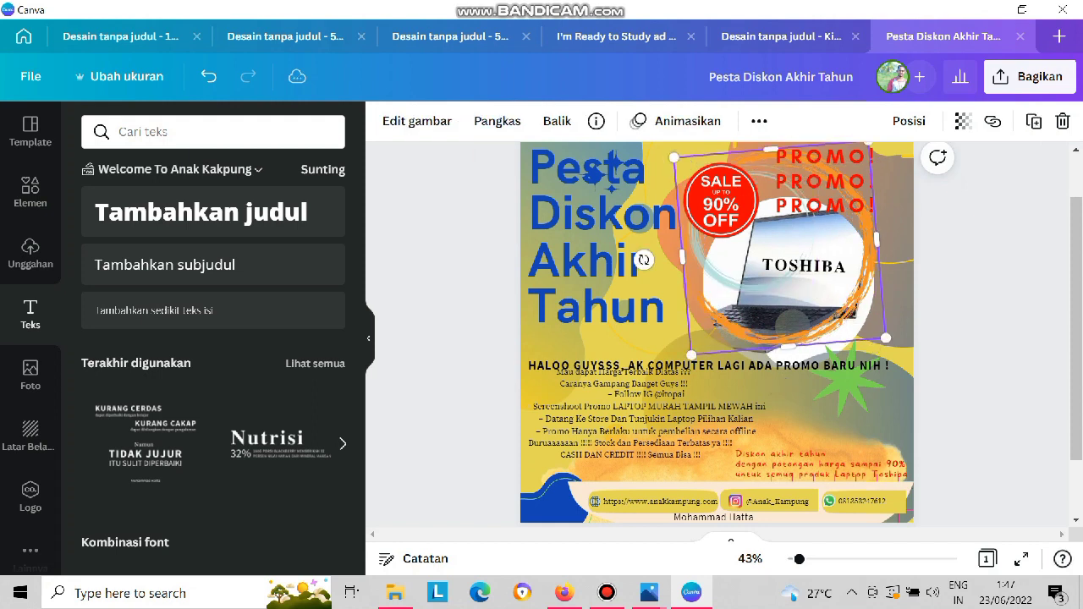
left_click_drag(885, 338, 840, 269)
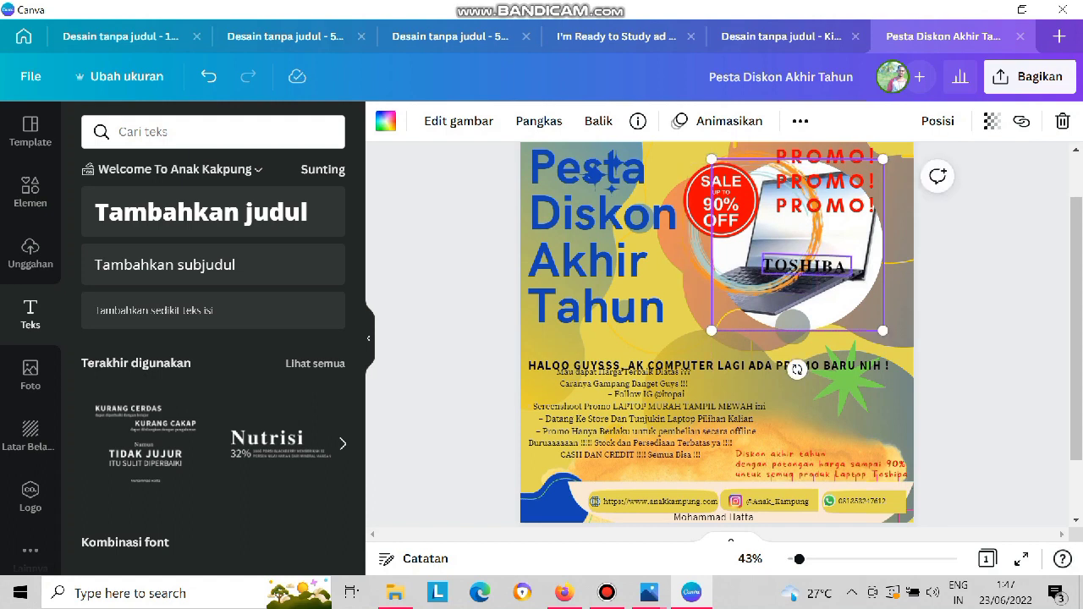
Enlarge the light-blue ring and centre it around the round laptop photo.
left_click(765, 240)
left_click_drag(816, 293, 856, 330)
left_click_drag(787, 262, 814, 253)
left_click_drag(883, 322, 892, 331)
left_click_drag(814, 254, 796, 254)
left_click_drag(875, 331, 883, 340)
left_click_drag(795, 254, 795, 244)
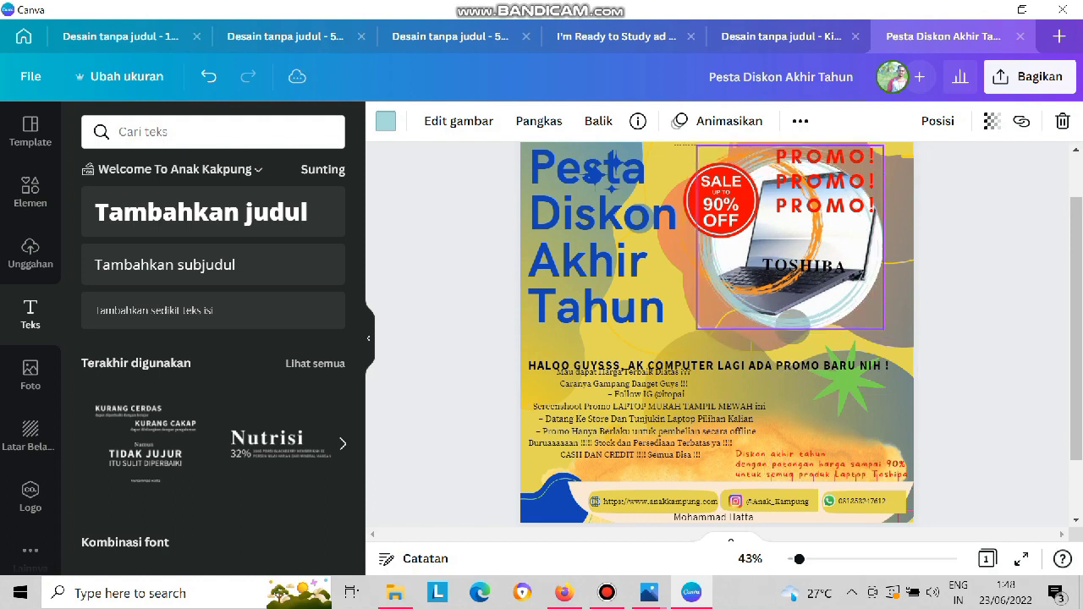
Shrink the title clear of the laptop graphic and enlarge the orange ring to encircle the laptop photo.
left_click(624, 254)
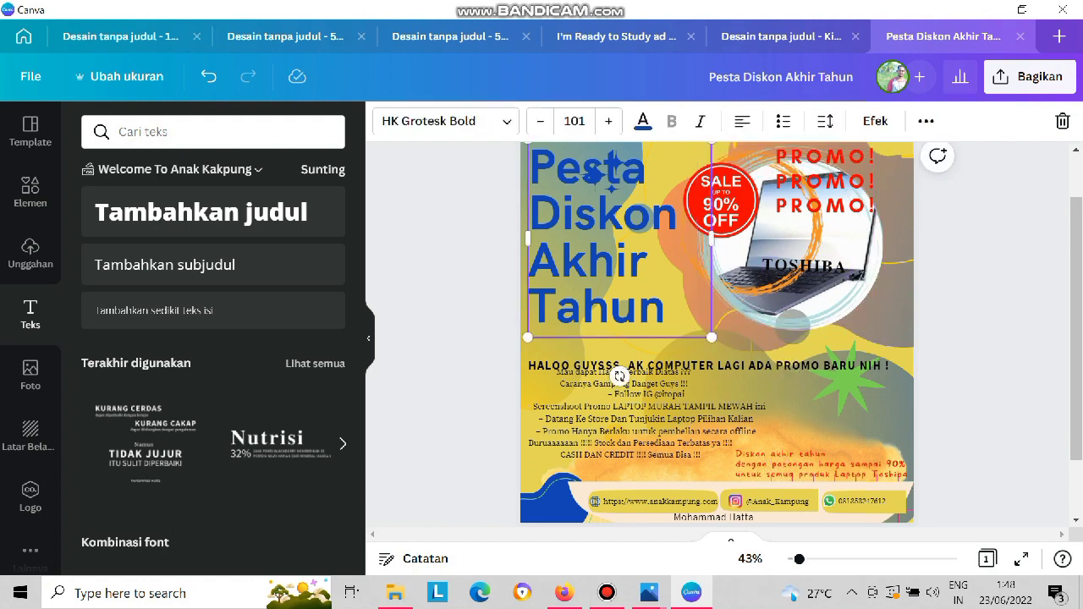
left_click_drag(711, 337, 664, 288)
left_click(732, 317)
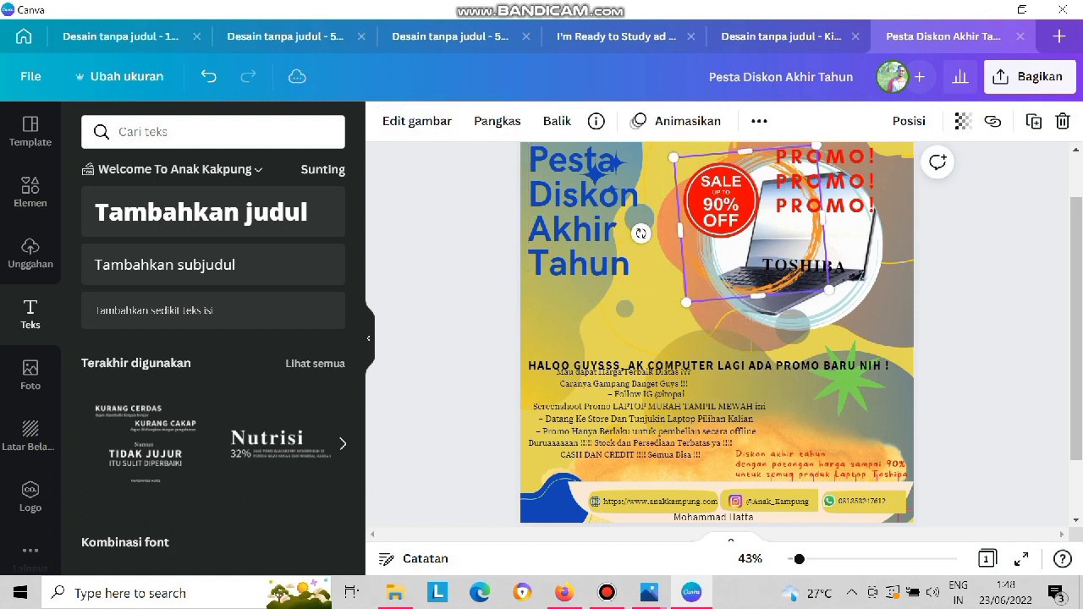
left_click_drag(829, 290, 895, 345)
mouse_move(692, 363)
left_mouse_down()
mouse_move(715, 351)
mouse_move(705, 347)
left_mouse_up()
left_click_drag(893, 331, 885, 323)
Raise the SALE badge slightly and move the greeting heading up, clear of the "Mau dapat Harga Terbaik" text.
left_click(721, 203)
left_click_drag(721, 203, 721, 189)
left_click(812, 183)
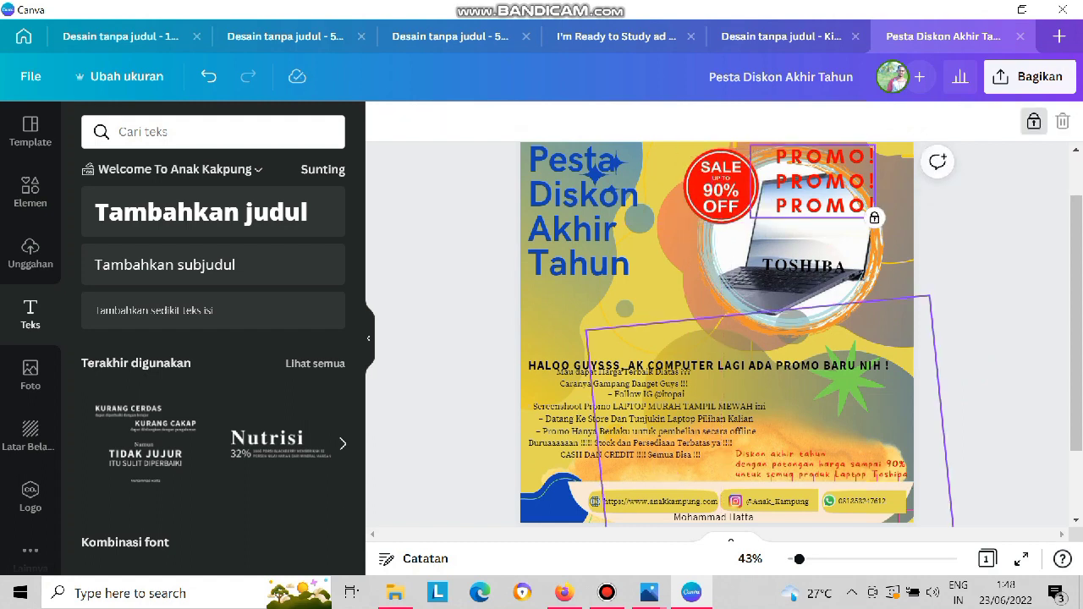
left_click_drag(709, 366, 705, 353)
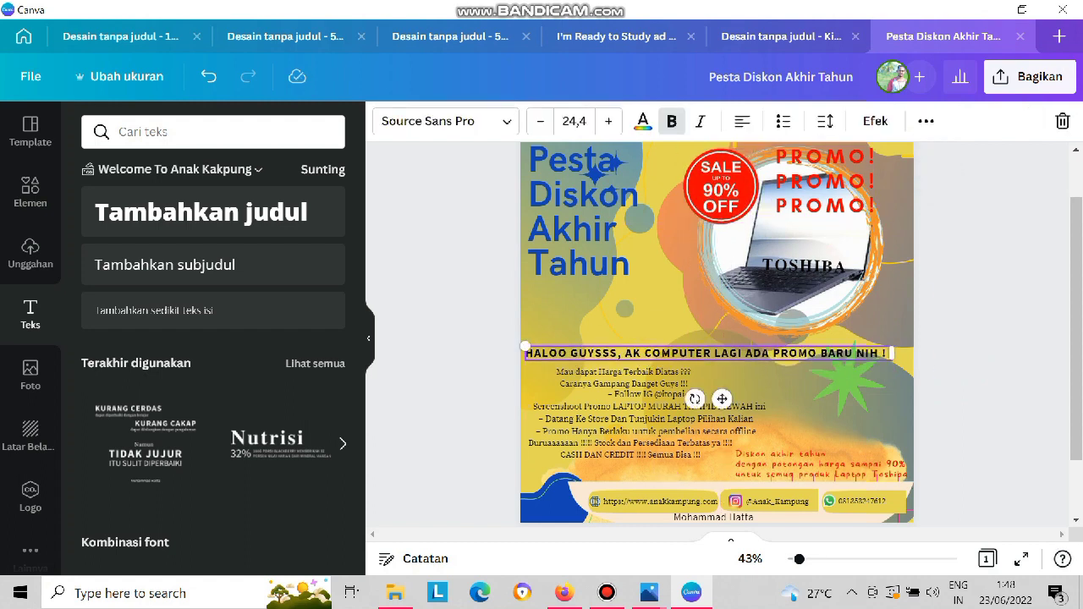
Move the green star onto the lower-right edge of the laptop circle and enlarge the title to text size 97.3.
left_click_drag(846, 385, 857, 313)
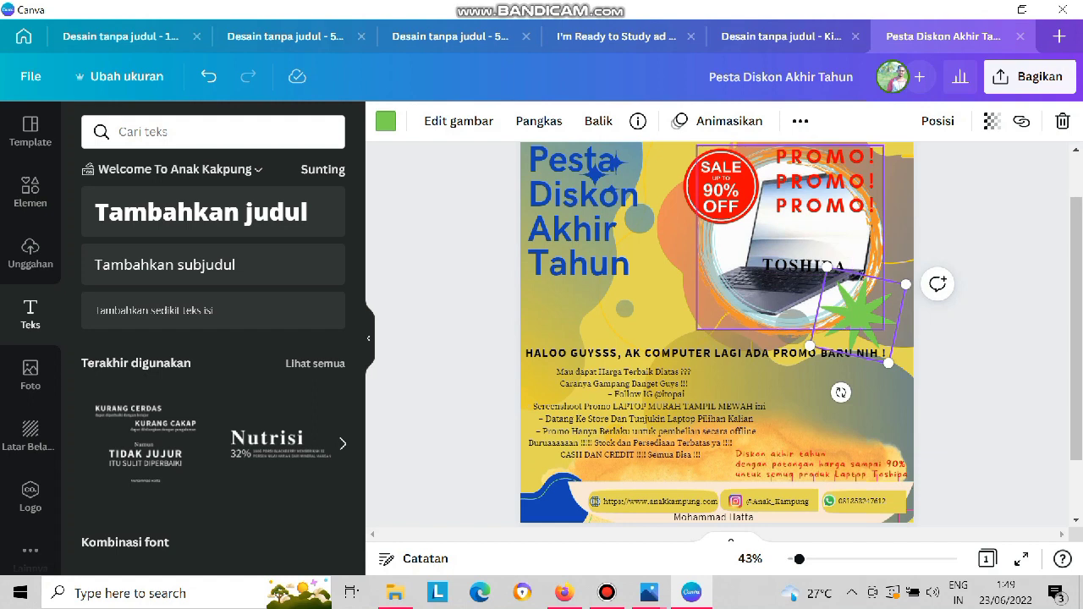
left_click(595, 230)
left_click_drag(664, 286, 704, 338)
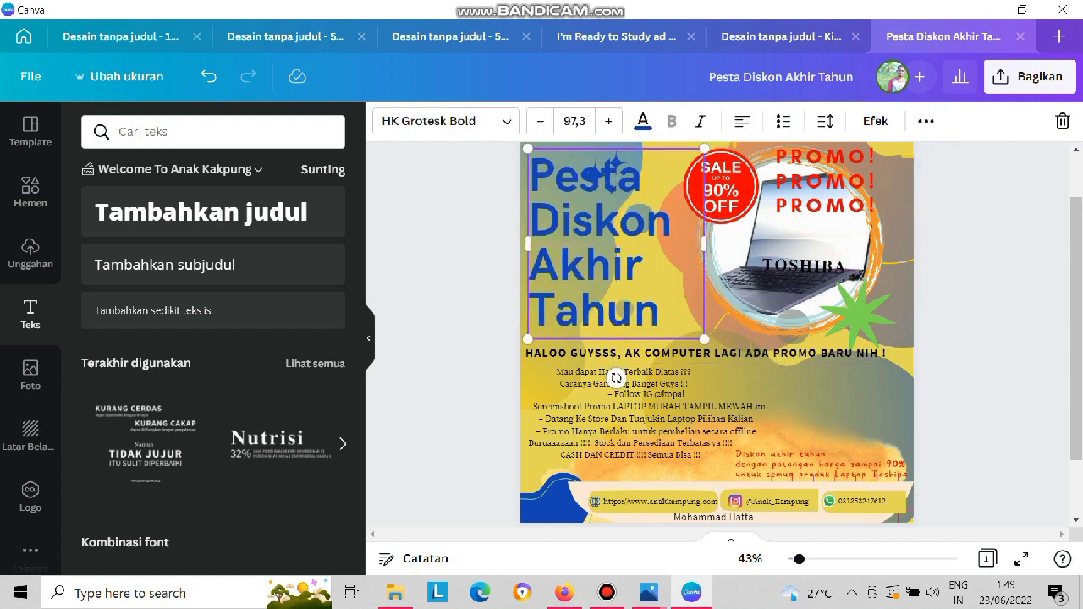
Move the blue sparkles to the poster's upper-left corner and position the title just beneath them, above the greeting heading.
left_click_drag(616, 243, 708, 298)
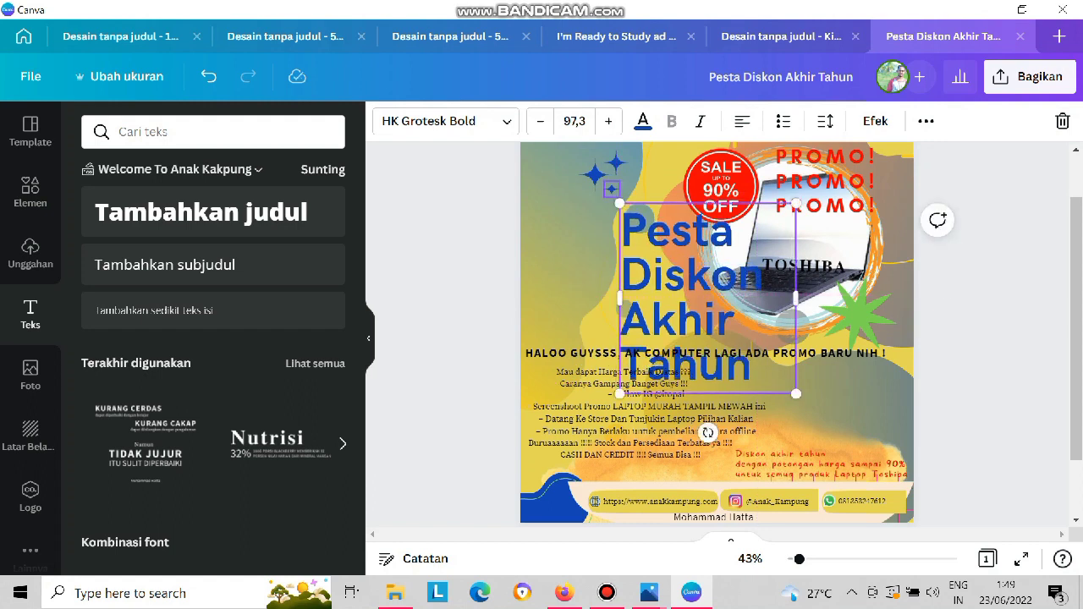
left_click_drag(599, 178, 539, 161)
left_click_drag(615, 162, 572, 160)
left_click(611, 189)
left_click_drag(677, 279, 582, 239)
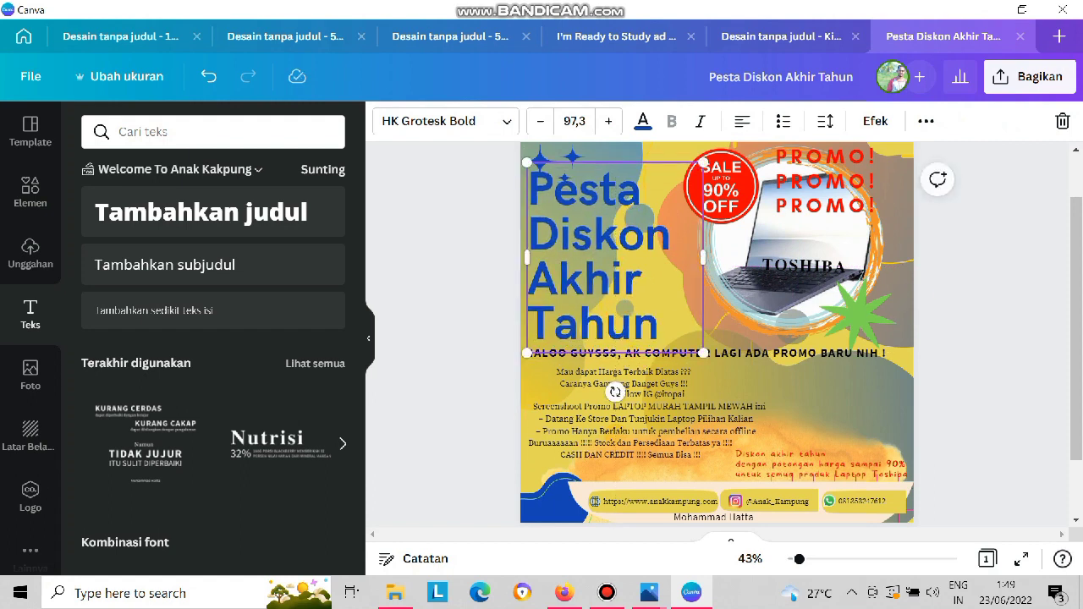
Delete the leftover quote author's name below the contact bar and move the "TOSHIBA" label up onto the laptop's screen.
left_click(981, 338)
left_click(713, 517)
key("Delete")
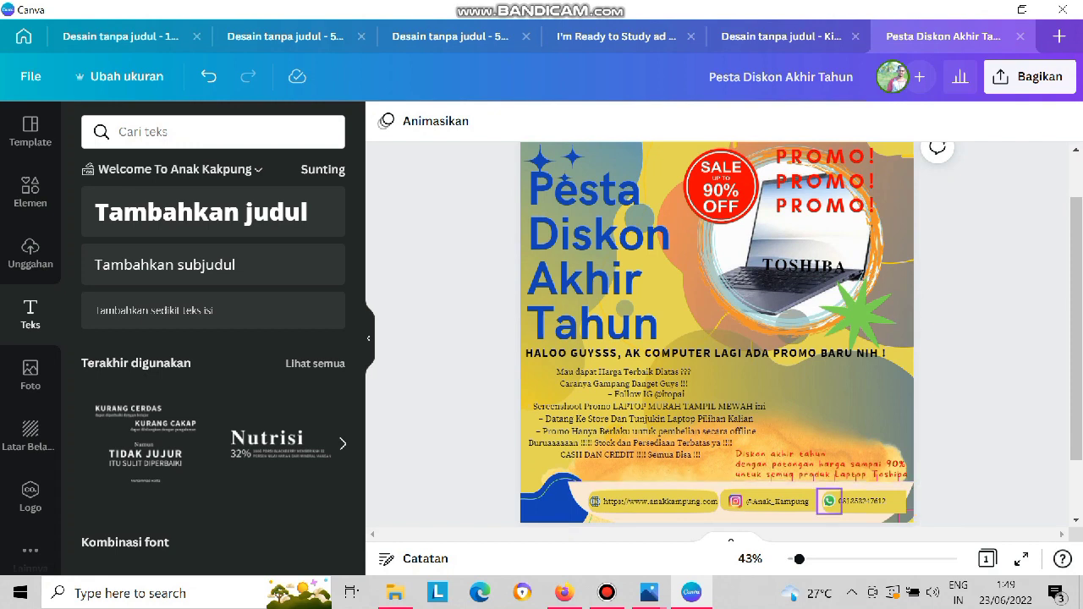
left_click_drag(804, 265, 802, 235)
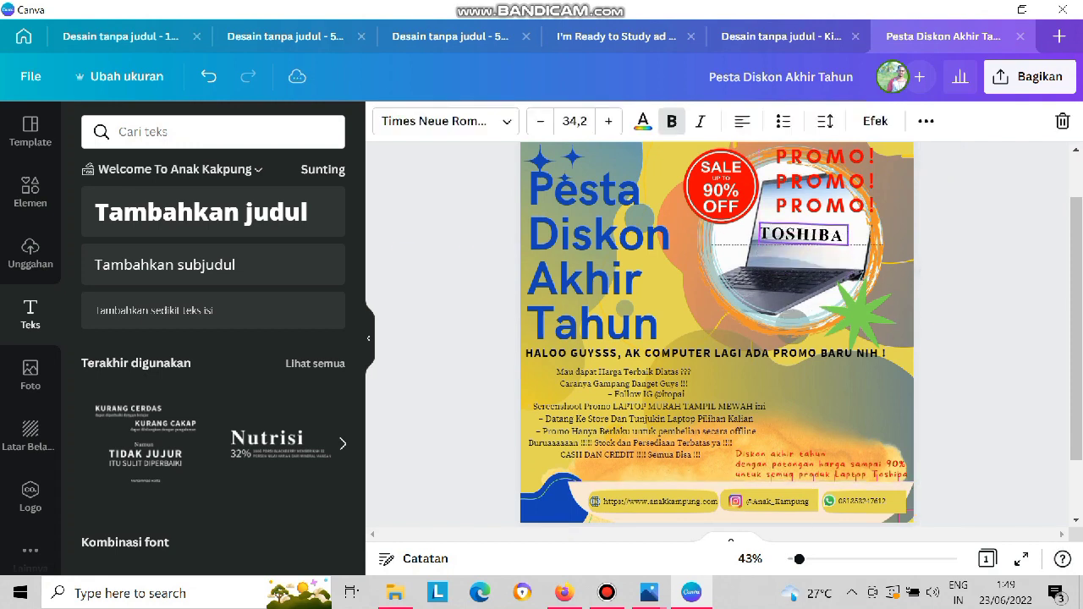
Recolour the whole "HALOO GUYSSS" greeting heading with the blue document colour.
left_click(770, 353)
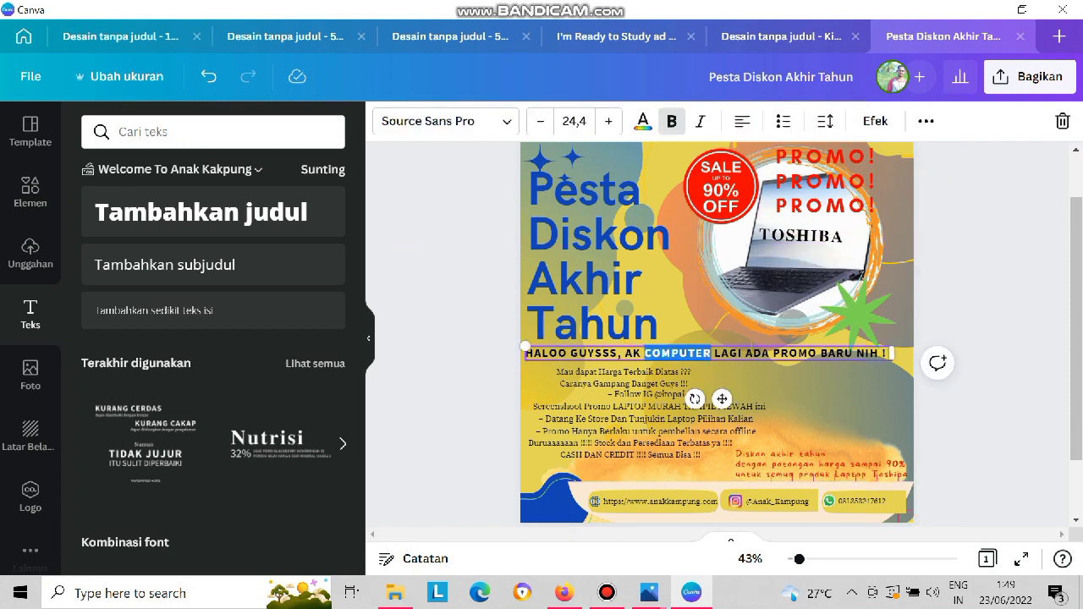
key("ctrl+a")
left_click(643, 123)
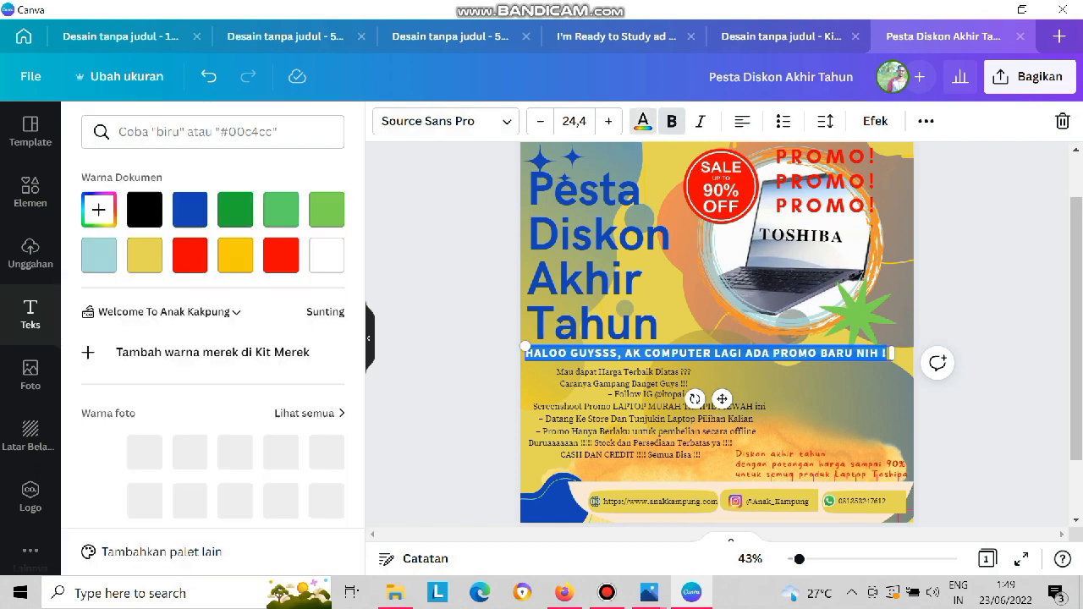
left_click(667, 377)
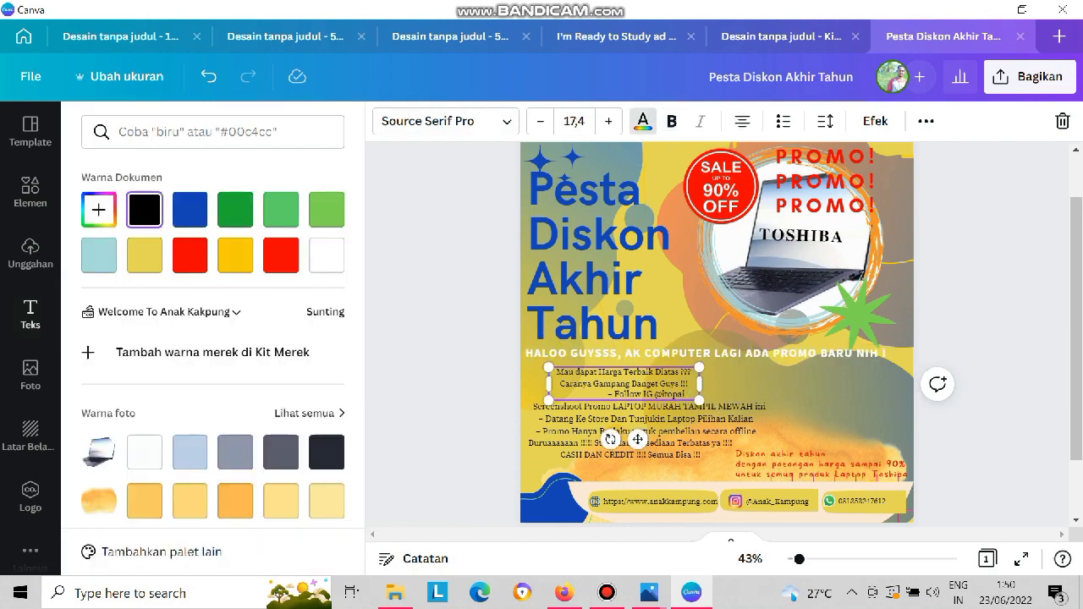
double_click(678, 354)
key("ctrl+a")
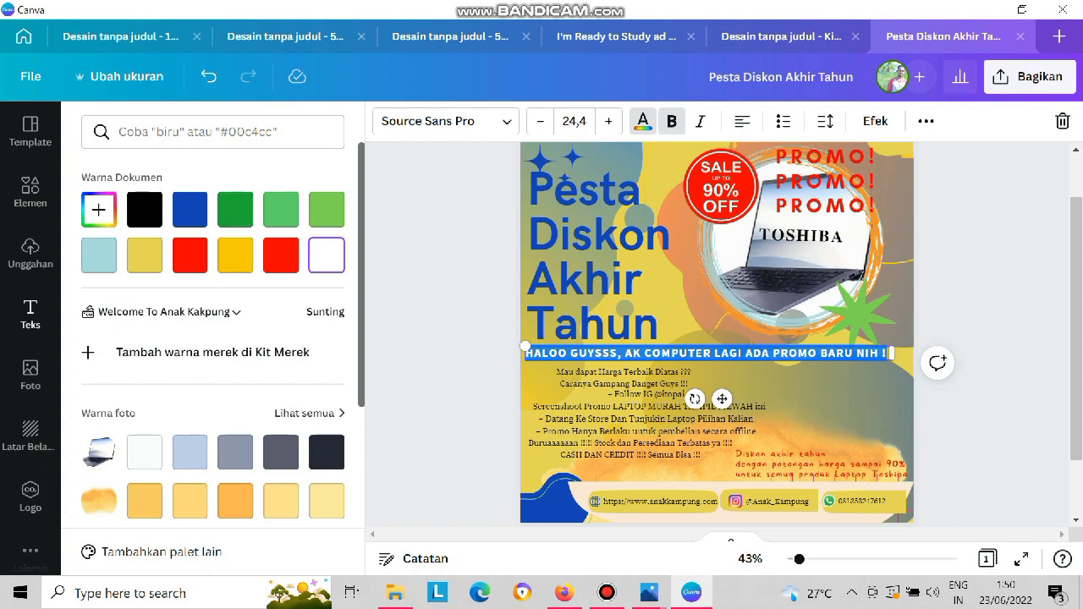
left_click(630, 384)
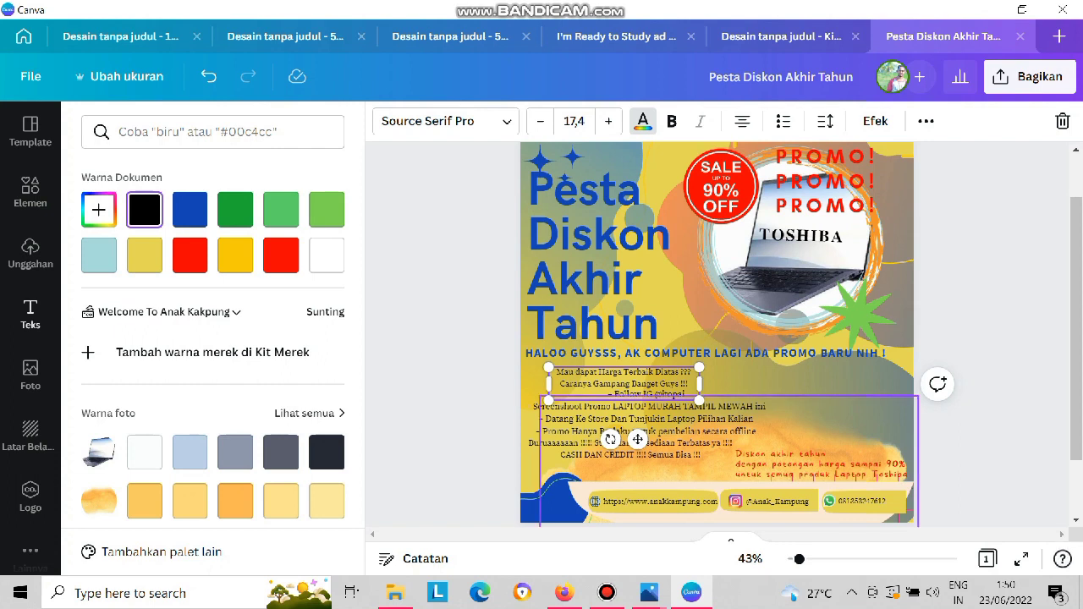
Search the elements library for "seles" graphics and clear the search.
left_click(643, 121)
left_click(31, 192)
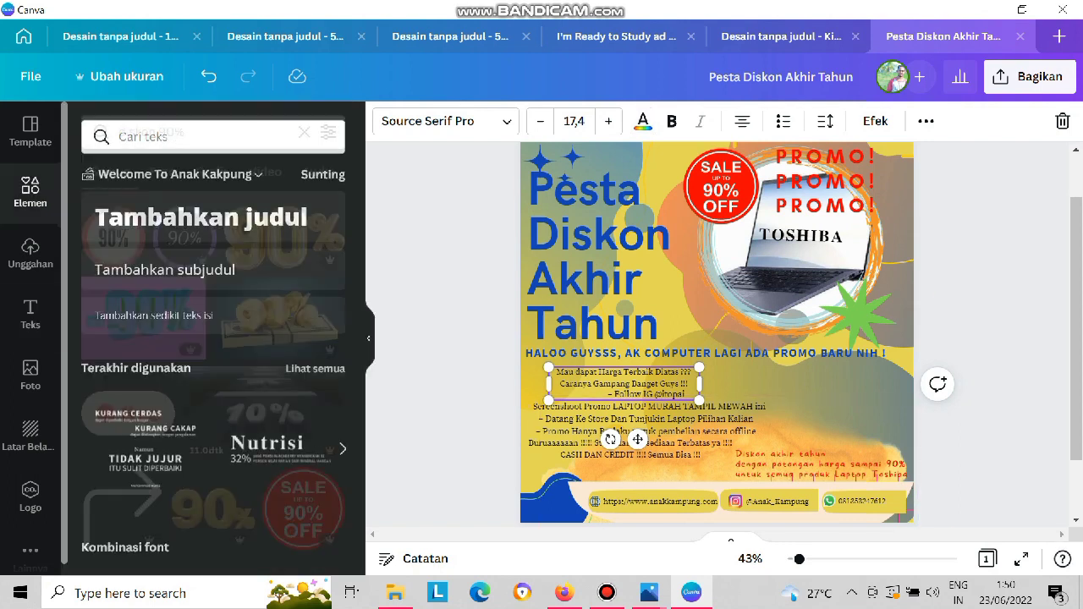
left_click(304, 132)
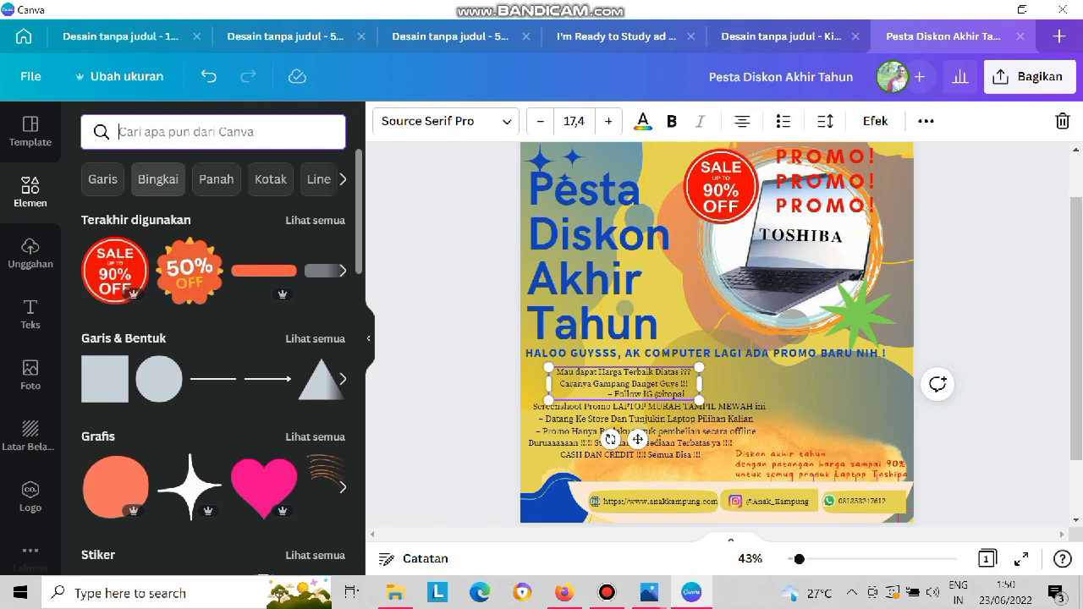
left_click(343, 180)
left_click(343, 180)
left_click(343, 179)
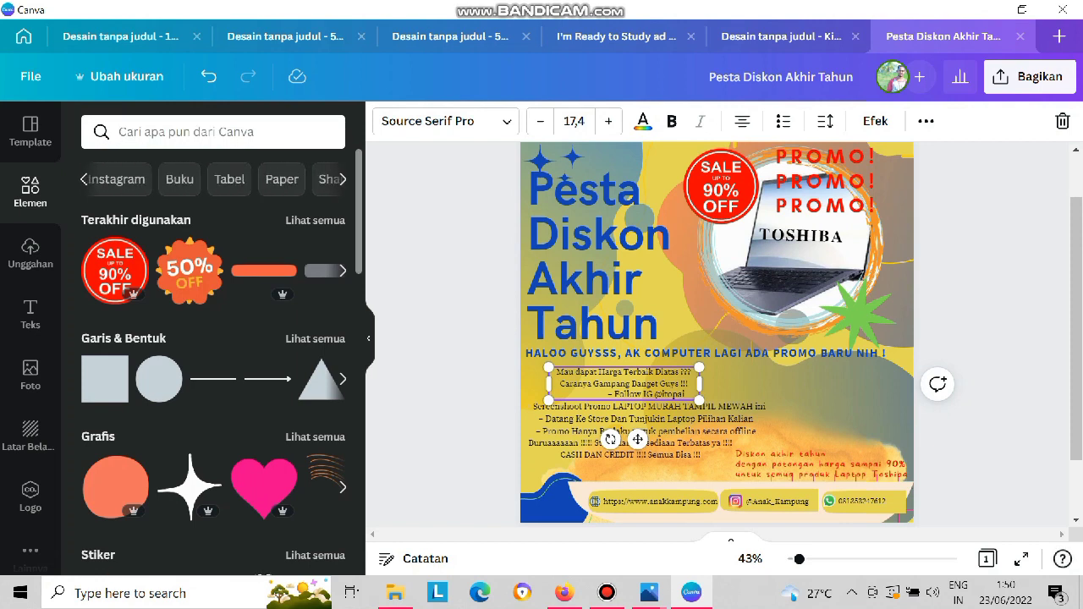
left_click(187, 132)
type("seles")
key("Return")
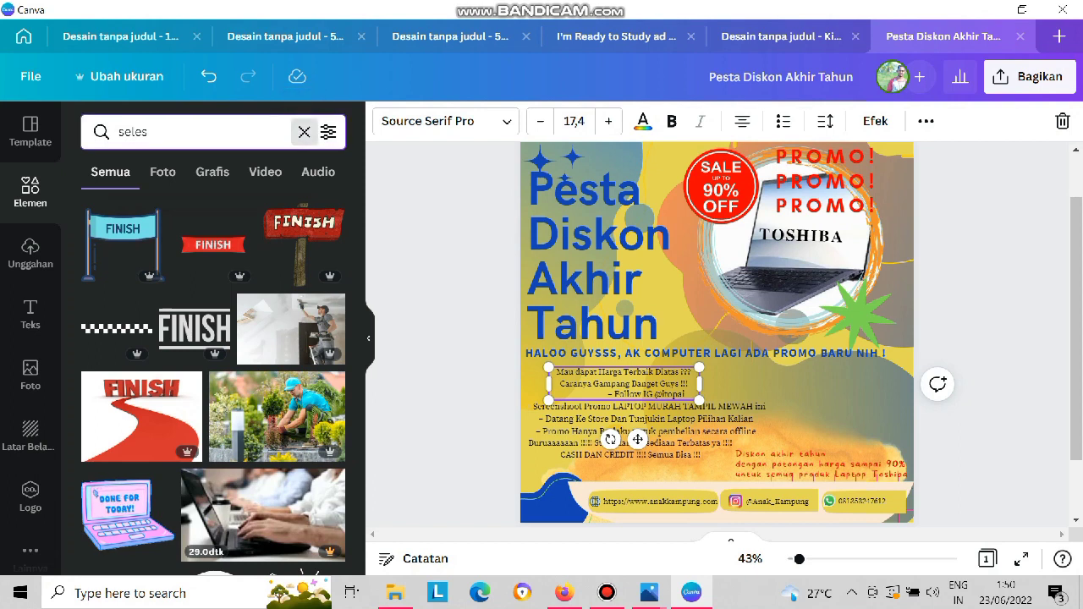
left_click(304, 132)
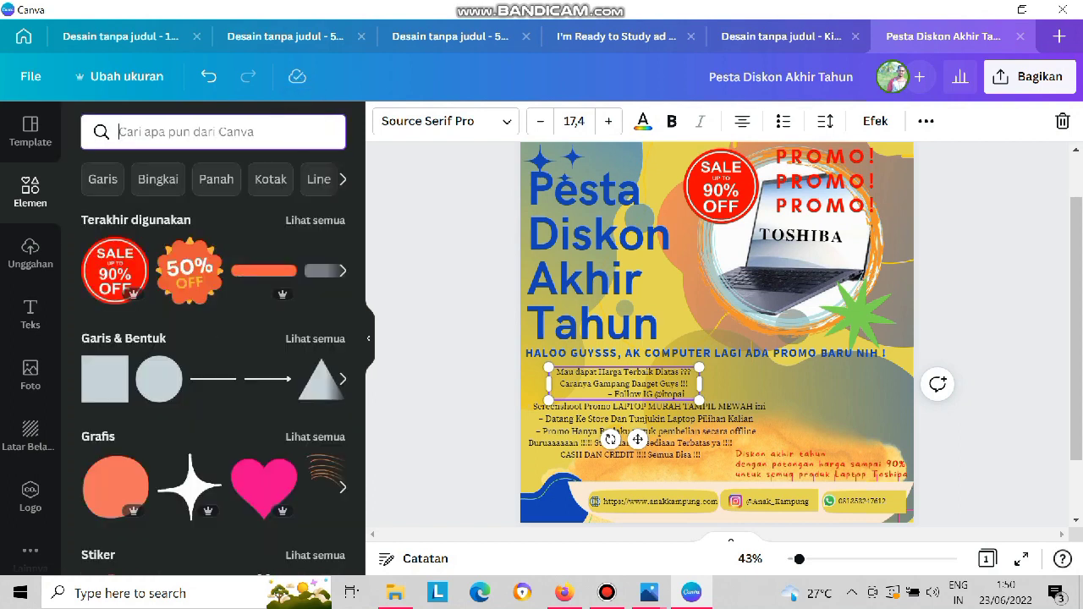
left_click(985, 292)
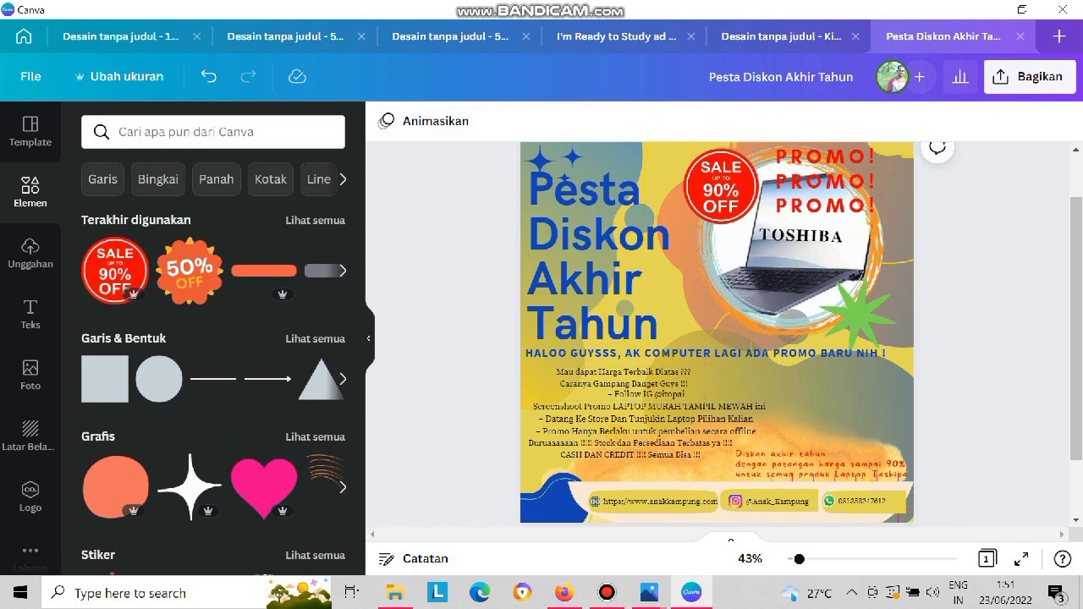
left_click(606, 593)
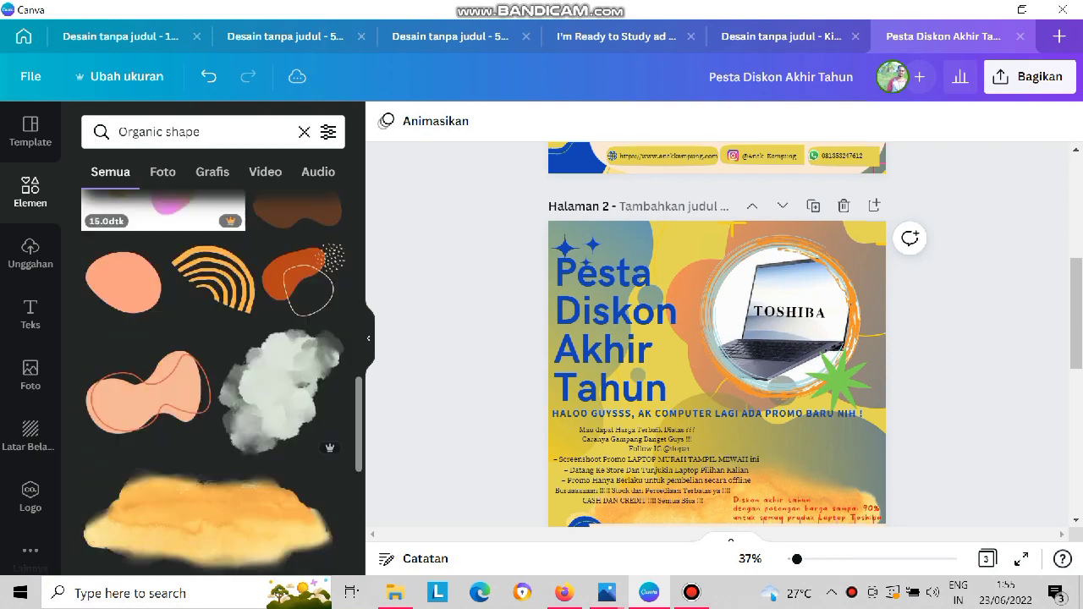
Add a scalloped badge shape from the lines and shapes collection to page 2 and bring it to the very front.
left_click(304, 131)
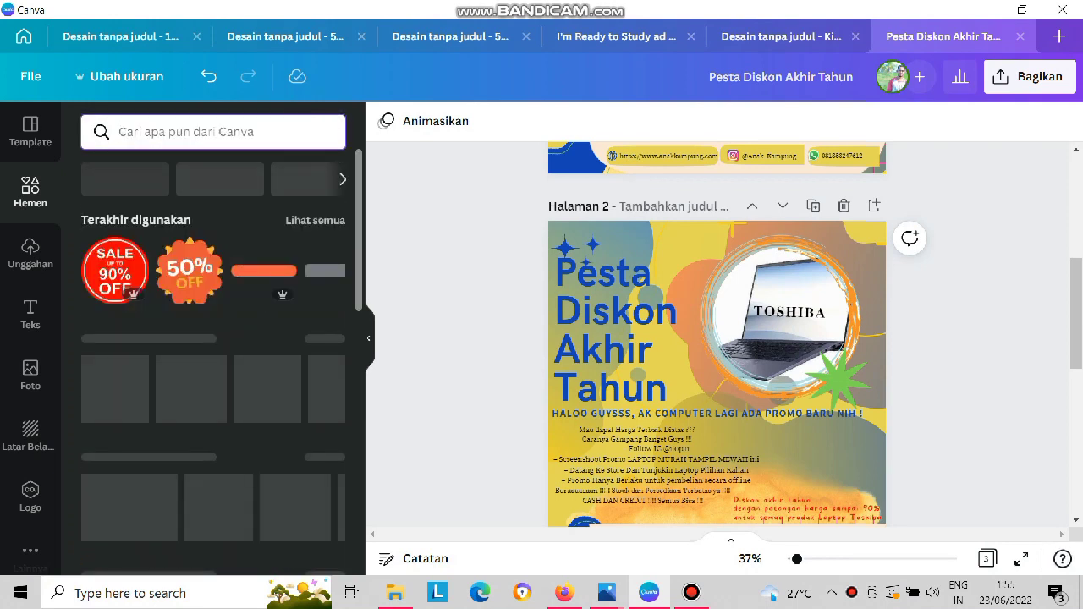
left_click(314, 338)
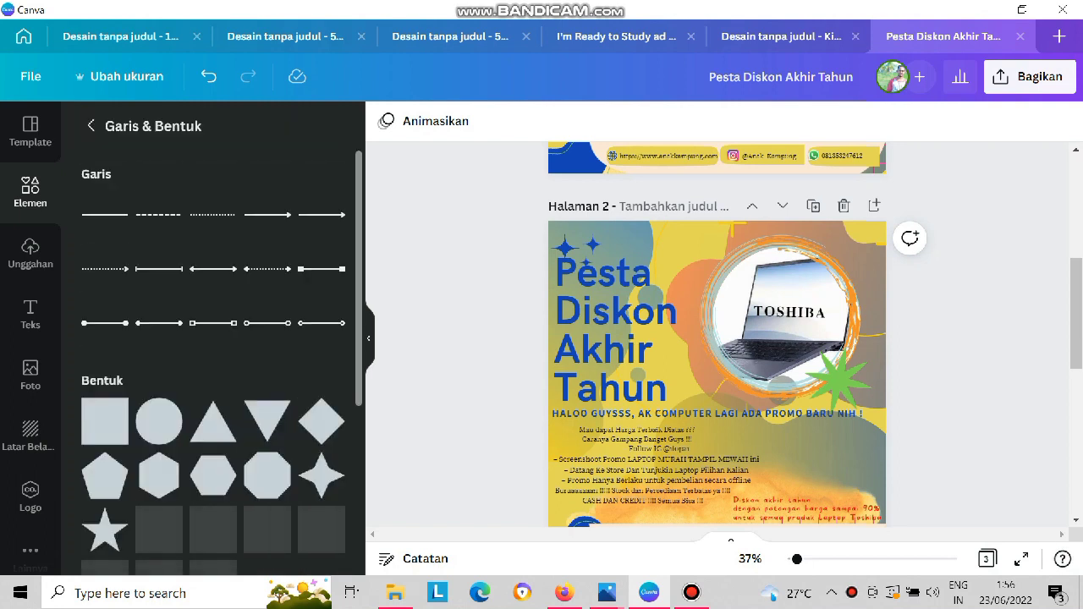
scroll(212, 363, "down", 1)
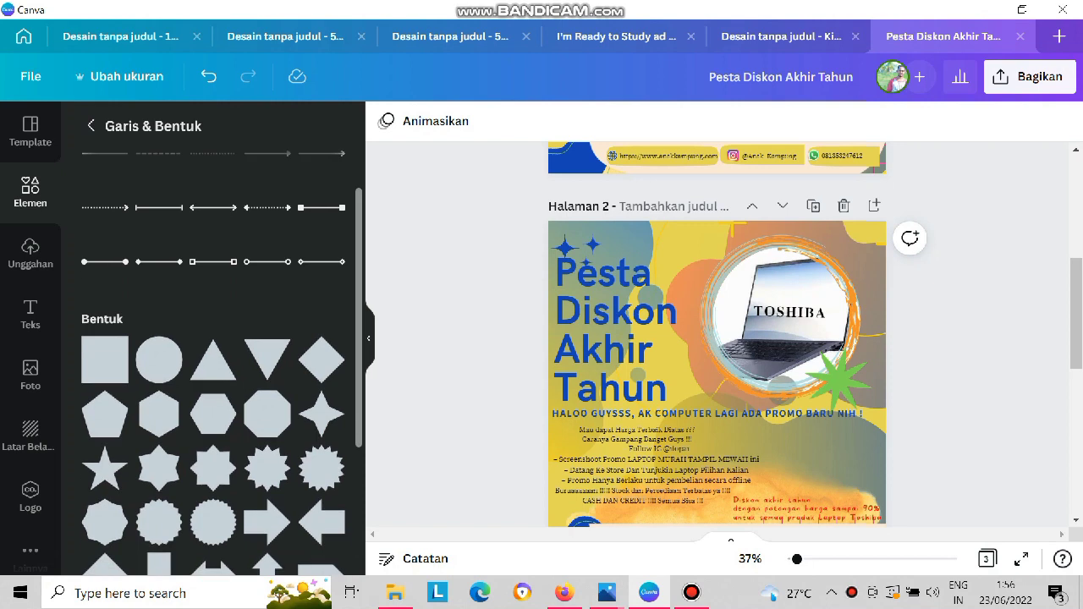
scroll(211, 364, "down", 2)
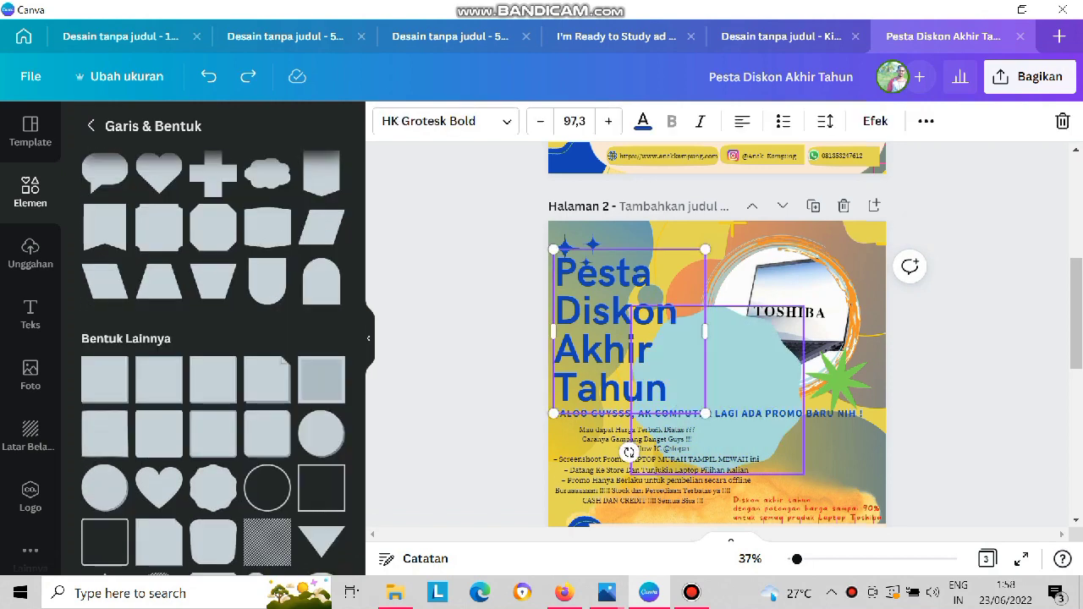
left_click_drag(717, 390, 748, 330)
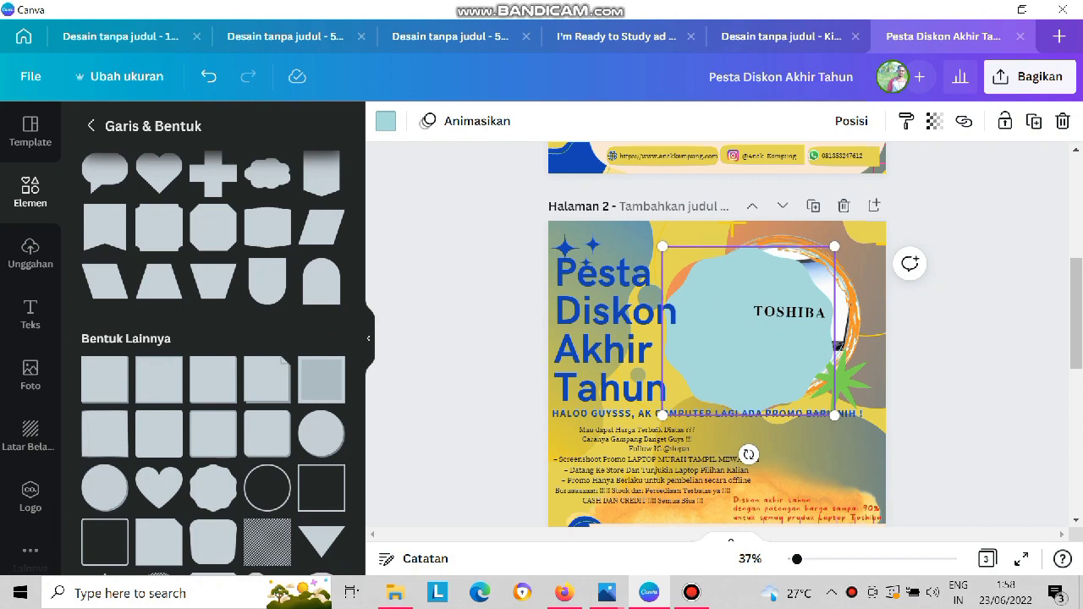
right_click(736, 364)
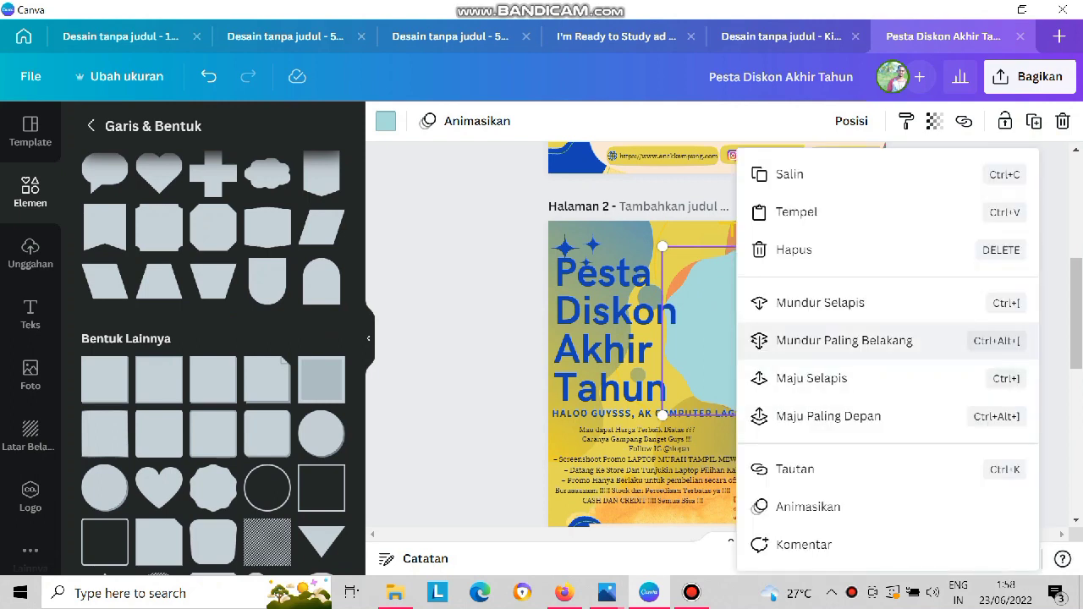
left_click(829, 416)
left_click_drag(739, 327, 738, 284)
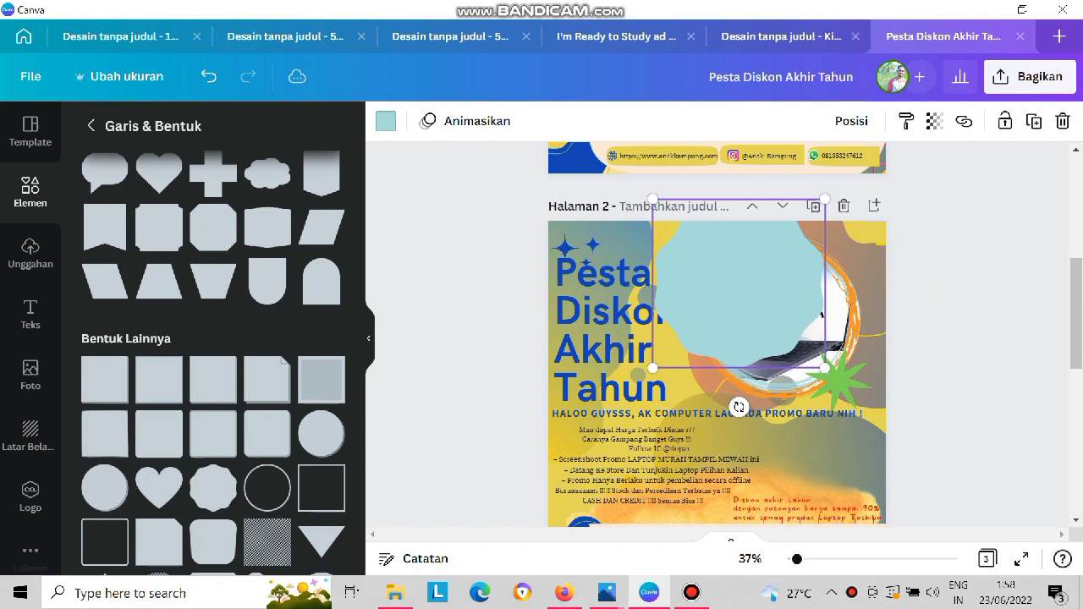
Shrink the scalloped badge and place it over the upper-left edge of the laptop circle.
left_click_drag(653, 200, 720, 264)
left_click_drag(773, 316, 715, 270)
left_click_drag(663, 219, 694, 248)
left_click_drag(731, 285, 727, 259)
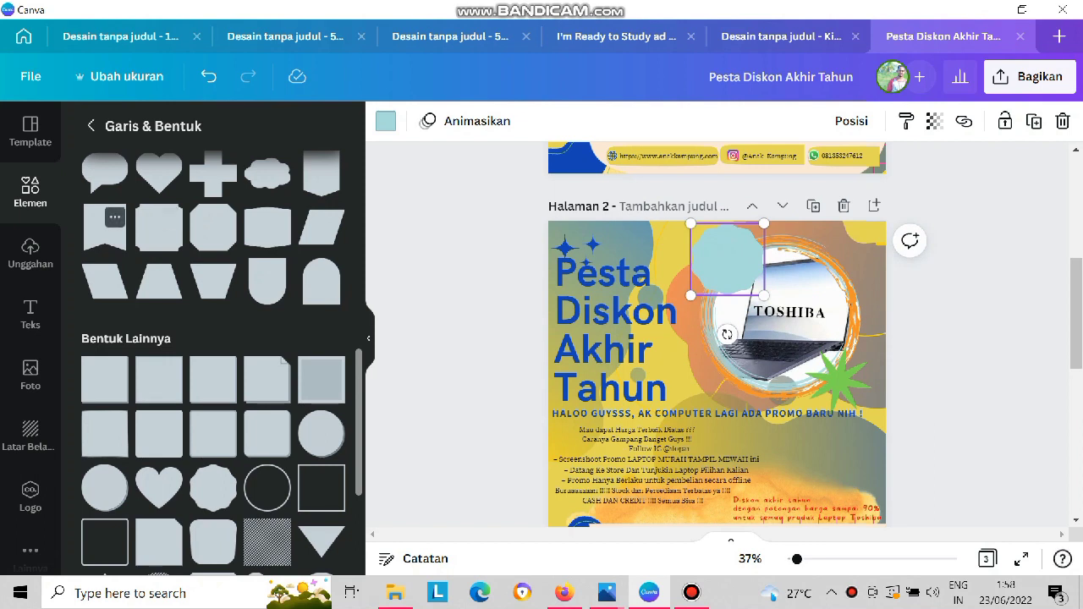
Add a notched ribbon shape, bring it to the front, narrow it and tilt it below the scalloped badge.
left_click(115, 217)
left_click(115, 217)
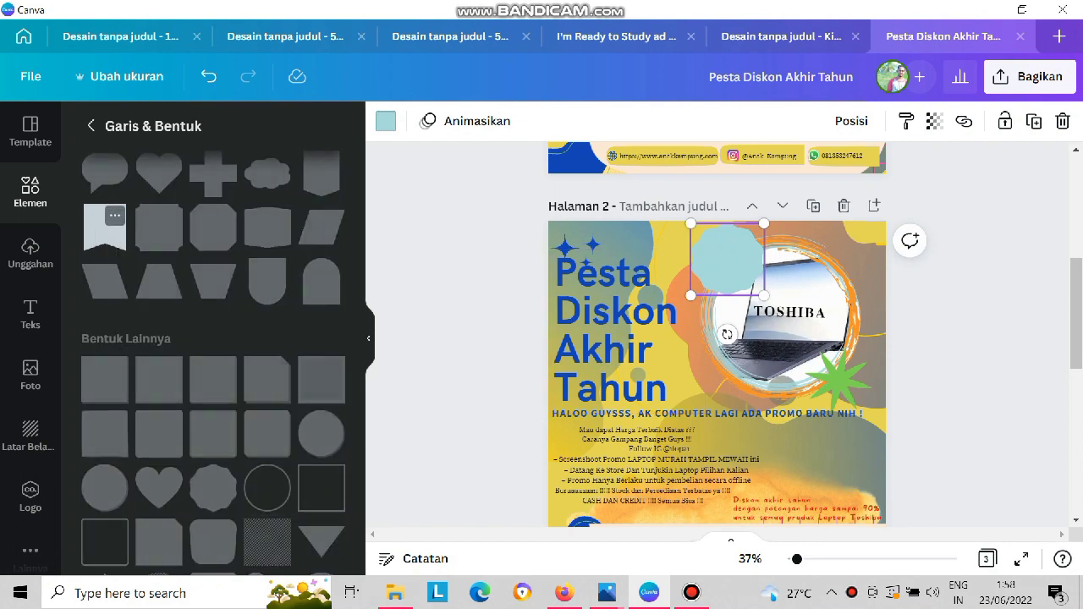
left_click(105, 224)
left_click_drag(763, 390, 727, 390)
right_click(699, 480)
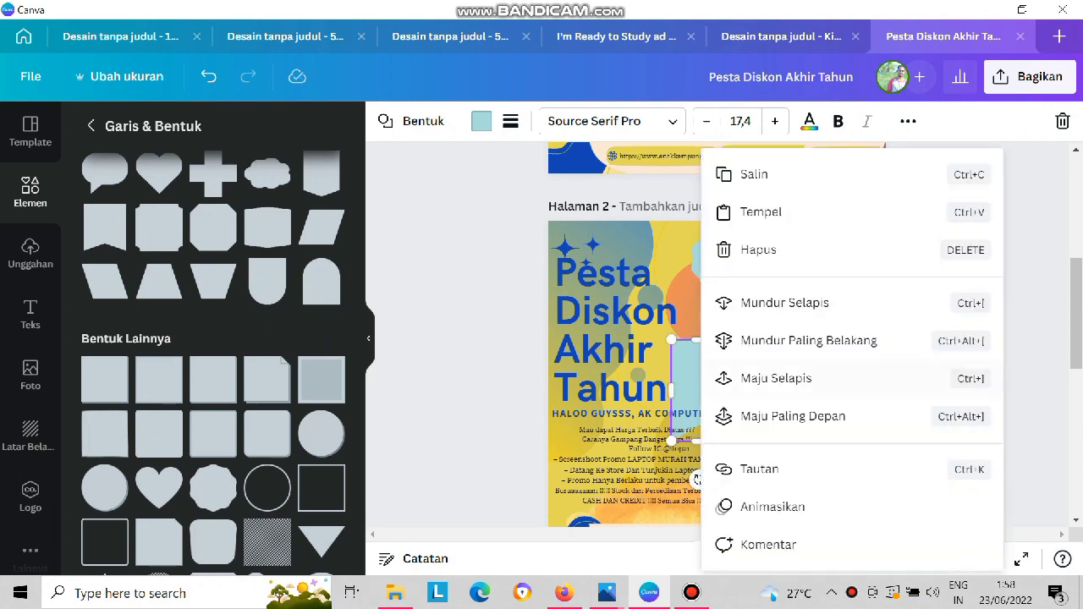
left_click(778, 416)
left_click_drag(698, 390, 684, 318)
left_click_drag(685, 408, 679, 408)
left_click_drag(709, 452, 693, 450)
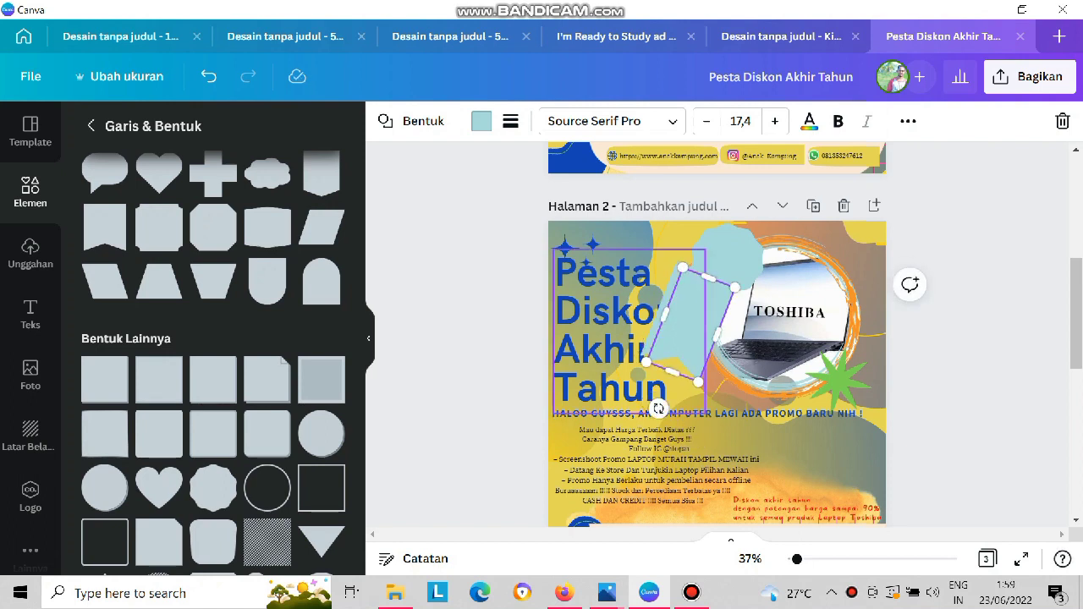
Add a second ribbon tilted the opposite way, fan both tails out beneath the badge and slightly reduce the badge.
left_click_drag(652, 401, 724, 411)
mouse_move(697, 333)
left_mouse_down()
mouse_move(767, 311)
mouse_move(699, 320)
mouse_move(709, 322)
left_mouse_up()
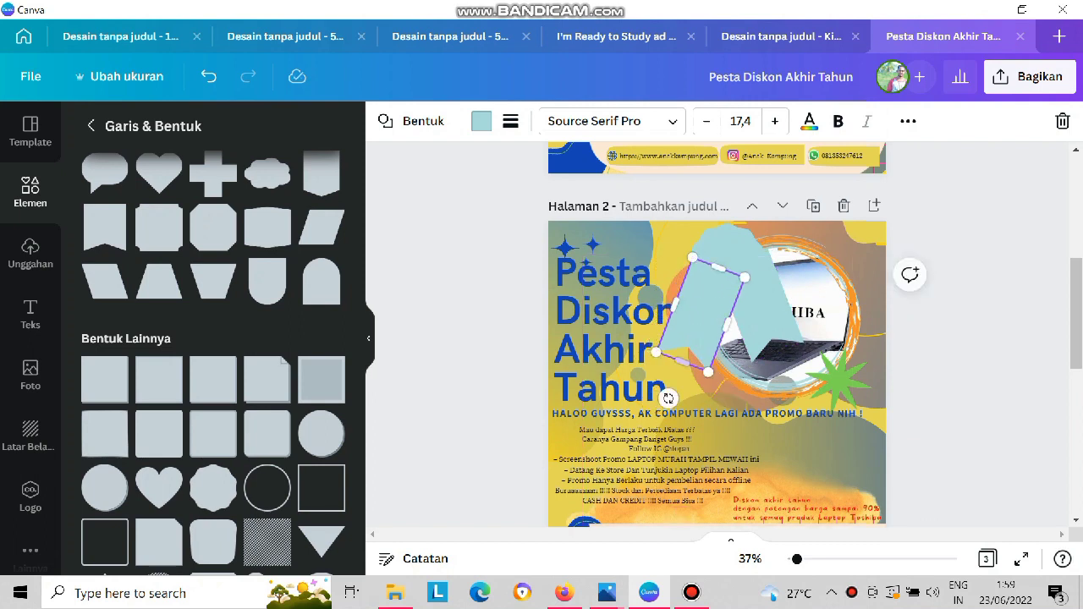
mouse_move(667, 398)
left_mouse_down()
mouse_move(689, 407)
mouse_move(652, 390)
left_mouse_up()
left_click(768, 315)
left_click_drag(791, 389, 837, 401)
left_click_drag(736, 259, 732, 252)
left_click_drag(687, 216, 692, 222)
Shorten the left and right ribbon tails beneath the scalloped badge.
left_click(700, 315)
left_click_drag(650, 340, 697, 301)
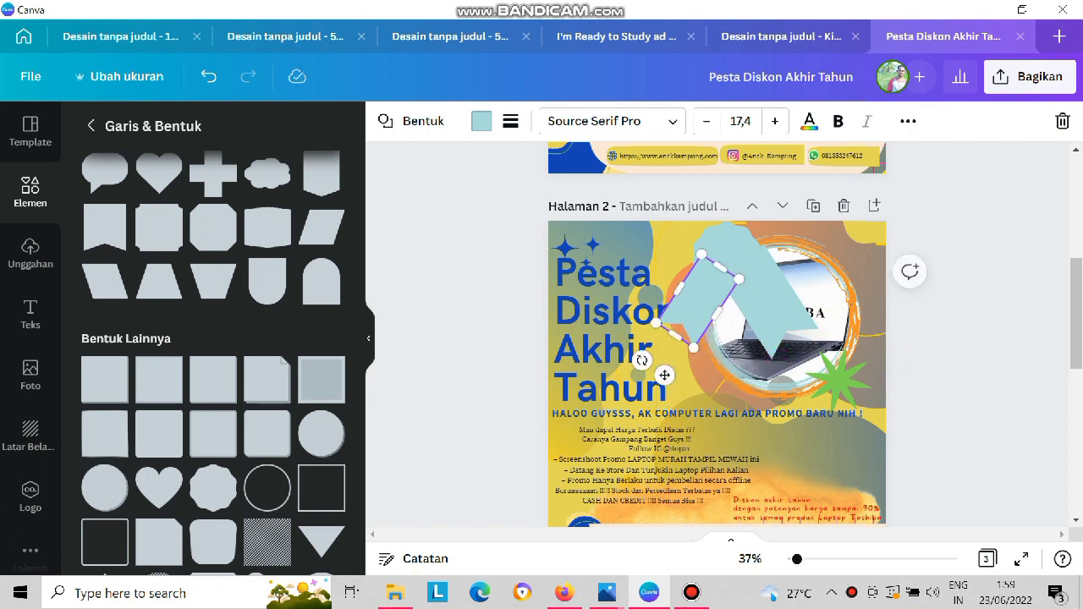
left_click(766, 301)
left_click_drag(818, 329, 795, 315)
Give the left ribbon tail a solid blue border of thickness 4 and delete the right ribbon tail.
left_click(697, 302)
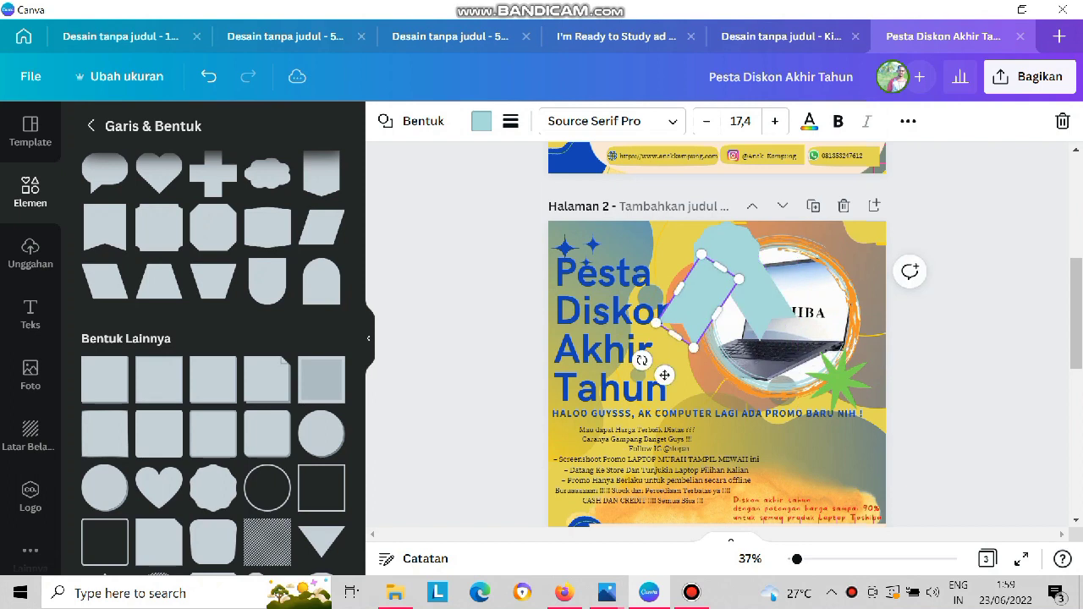
left_click(511, 121)
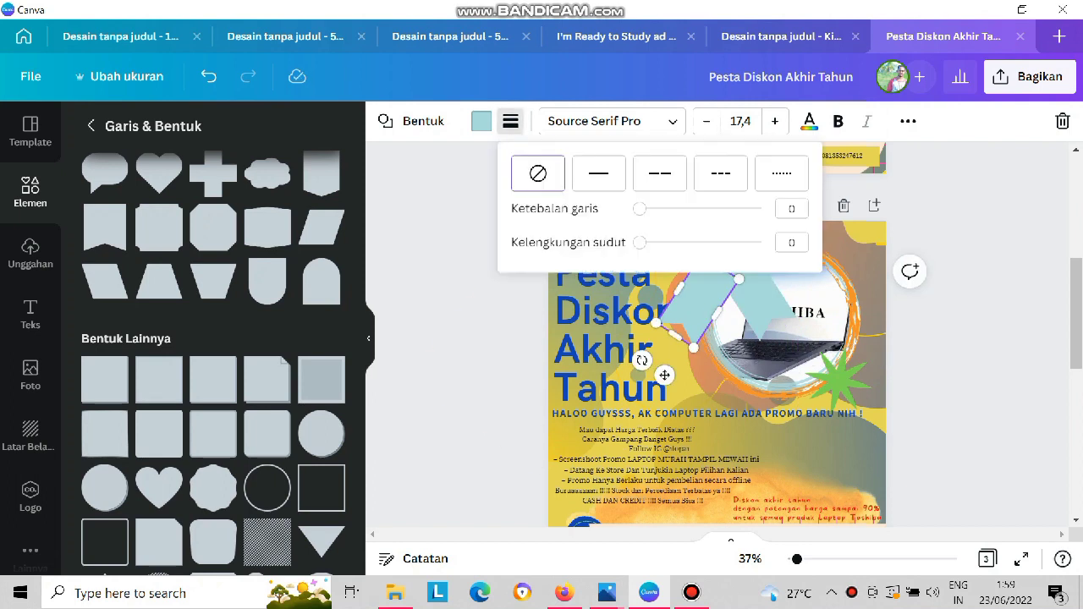
left_click(598, 173)
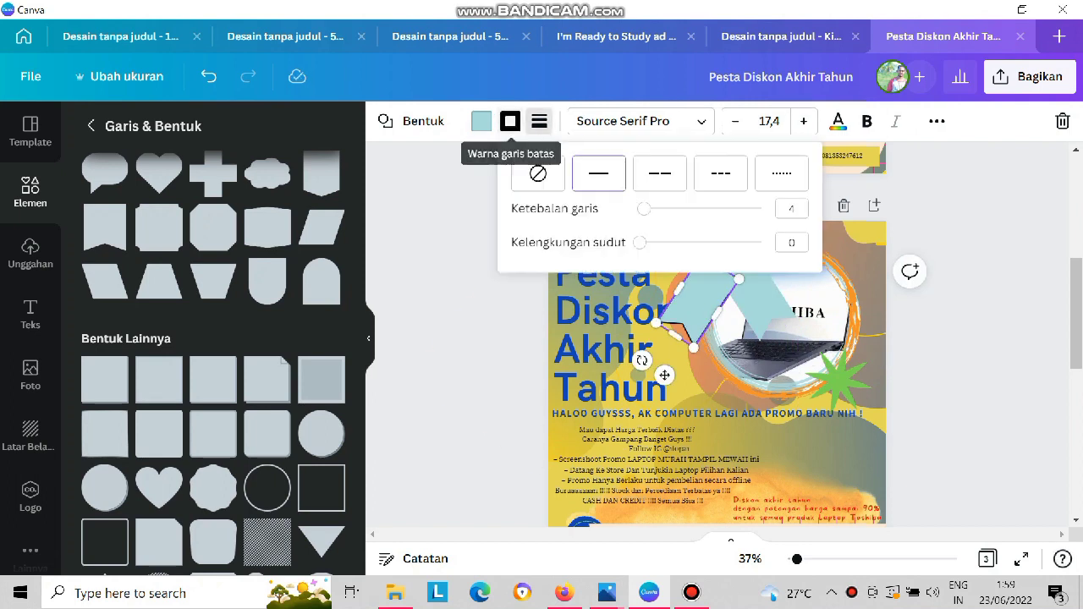
left_click(510, 121)
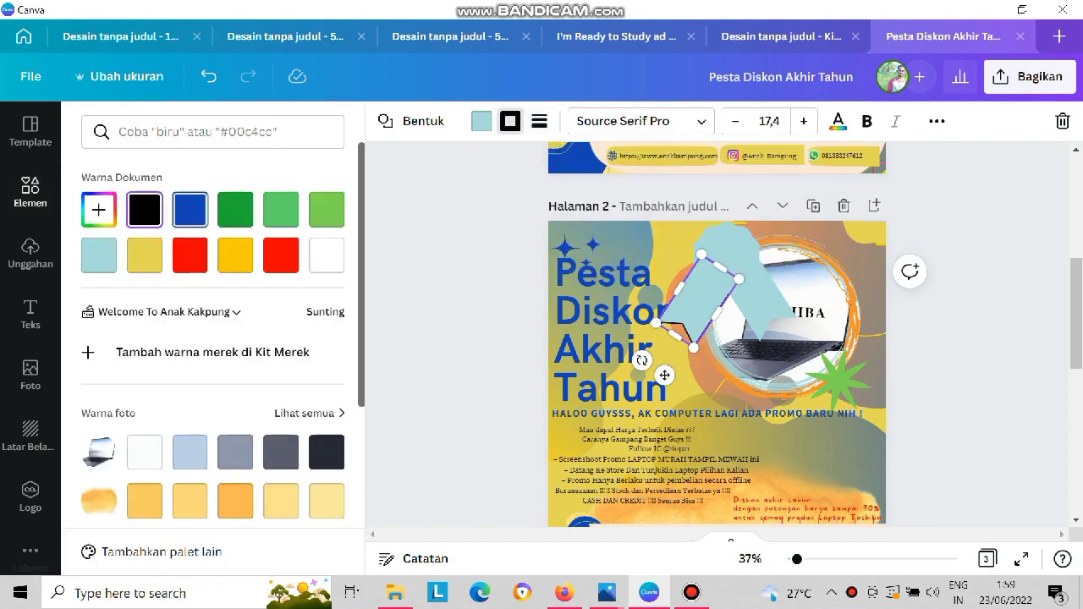
left_click_drag(664, 375, 811, 354)
key("Delete")
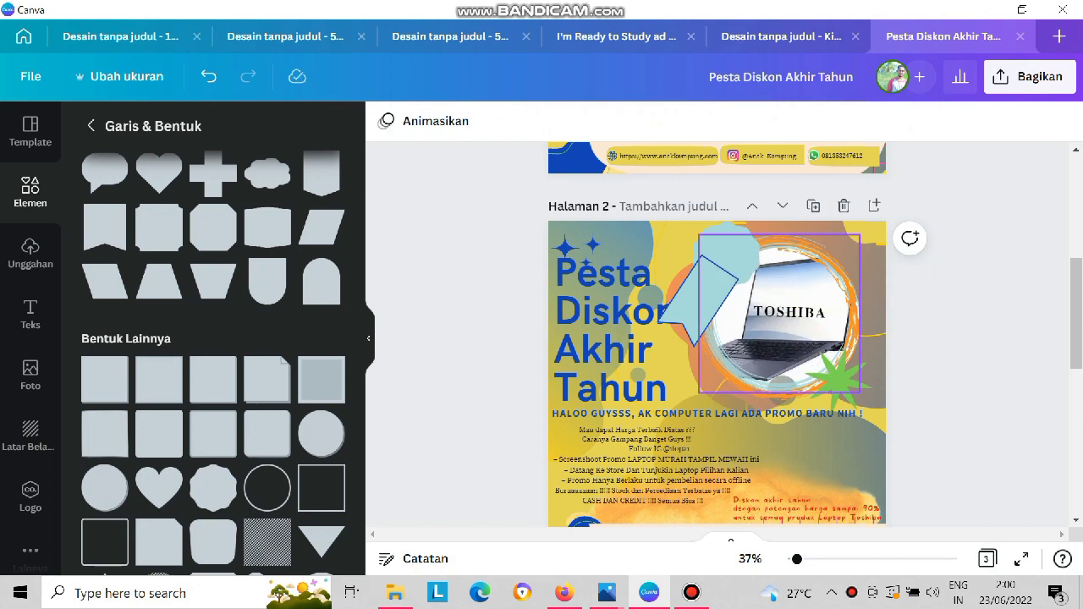
Try a golden yellow fill on a slightly offset copy of the scalloped badge laid over the ribbon.
left_click(731, 245)
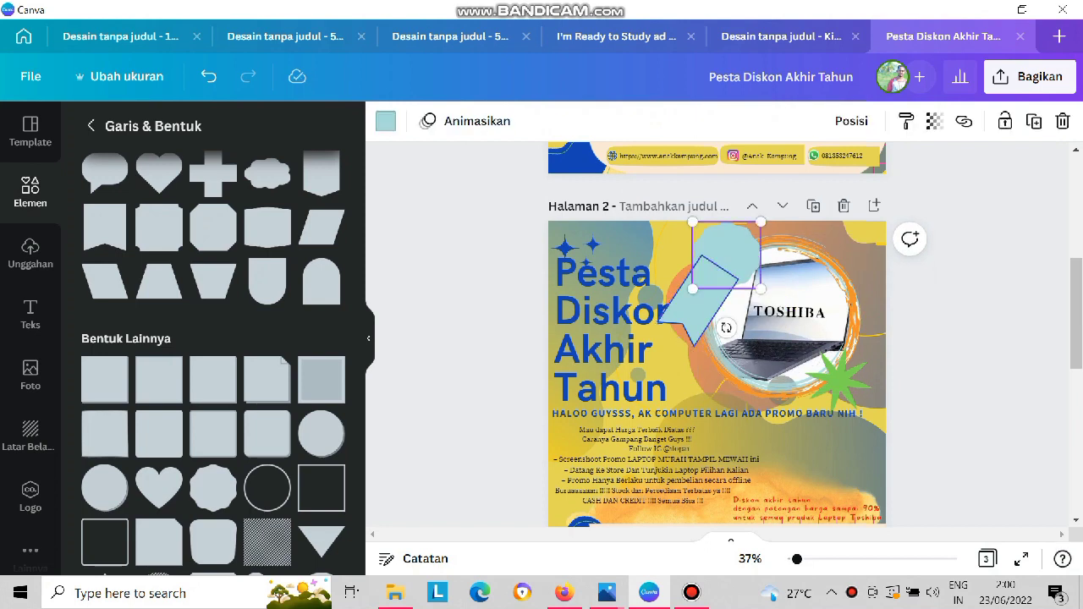
left_click_drag(728, 252, 734, 259)
left_click(385, 121)
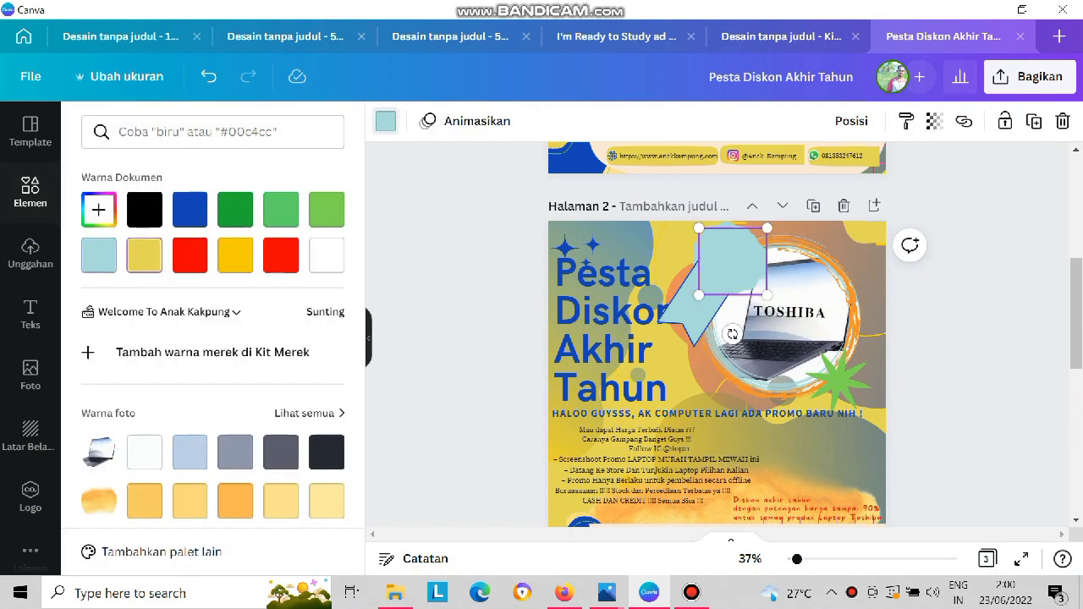
left_click(235, 254)
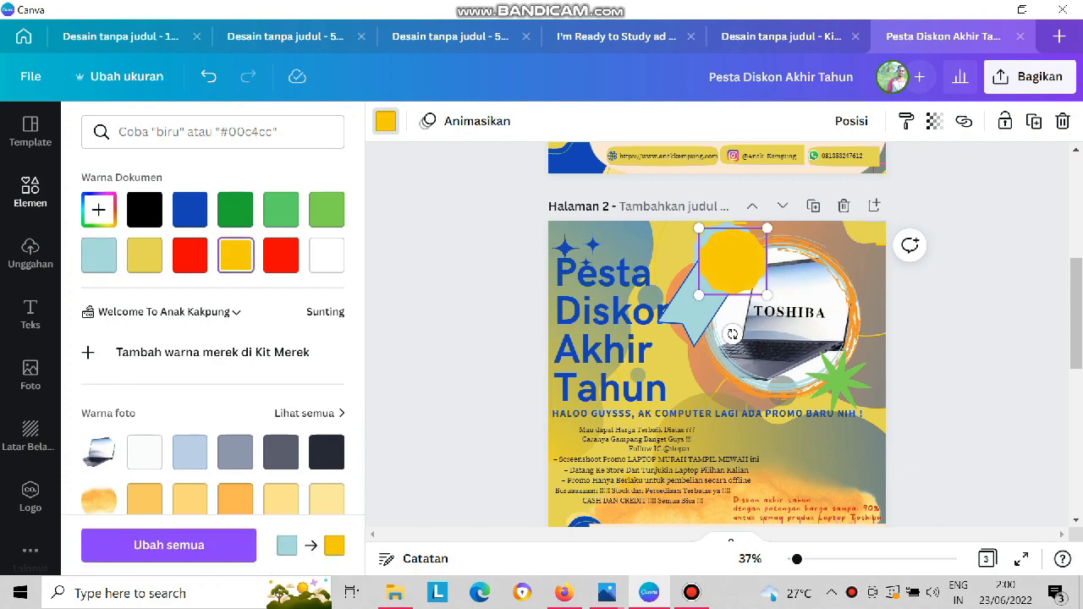
Undo the badge copy's golden yellow fill and its last moves.
key("ctrl+z")
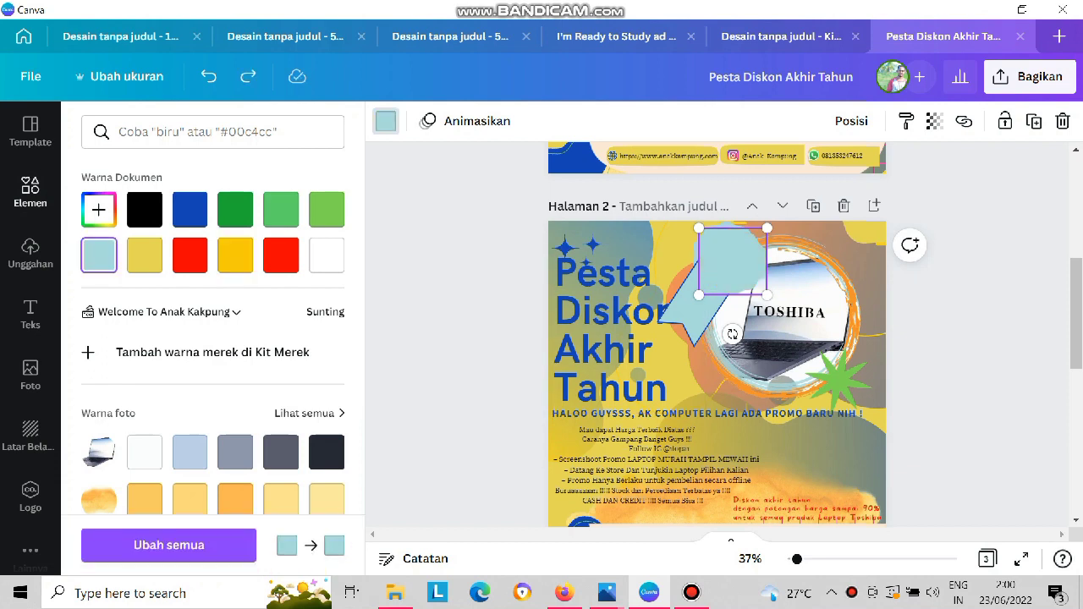
key("ctrl+z")
key("ctrl+z")
key("ctrl+z")
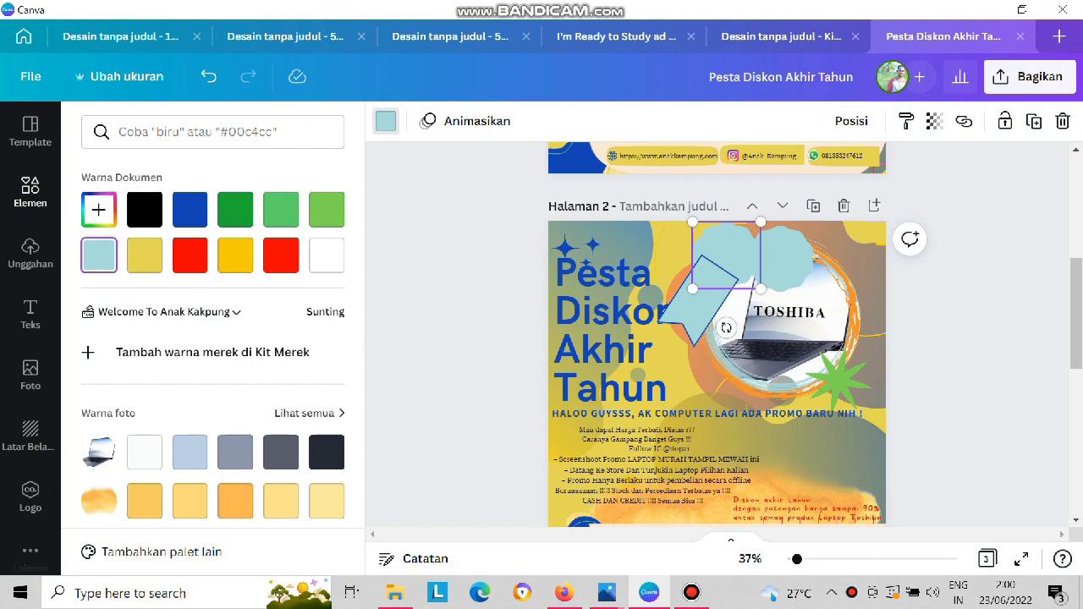
Fill the larger rear scalloped badge with blue and move the badge copy so it overlaps its right side.
left_click(385, 121)
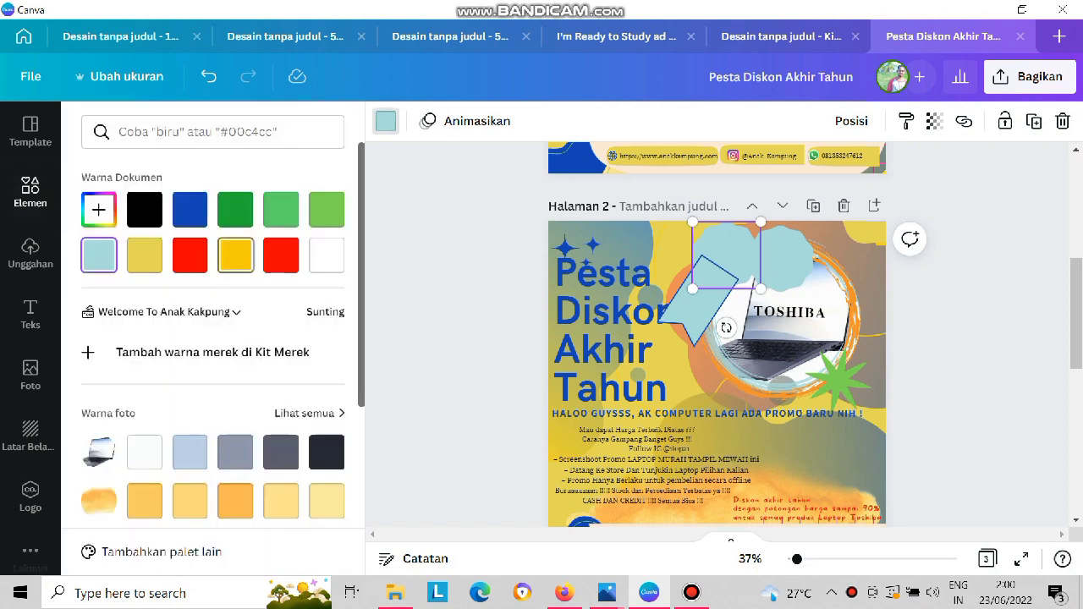
left_click(235, 255)
left_click(784, 259)
left_click_drag(783, 259, 730, 259)
left_click_drag(694, 226, 698, 229)
left_click_drag(730, 262, 753, 256)
left_click(711, 242)
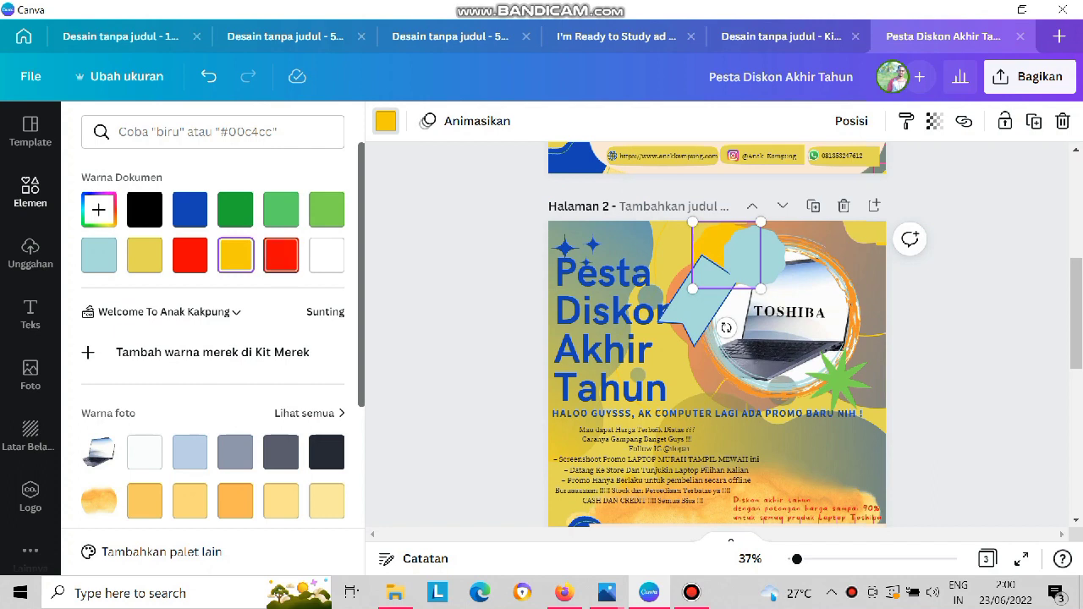
left_click(190, 209)
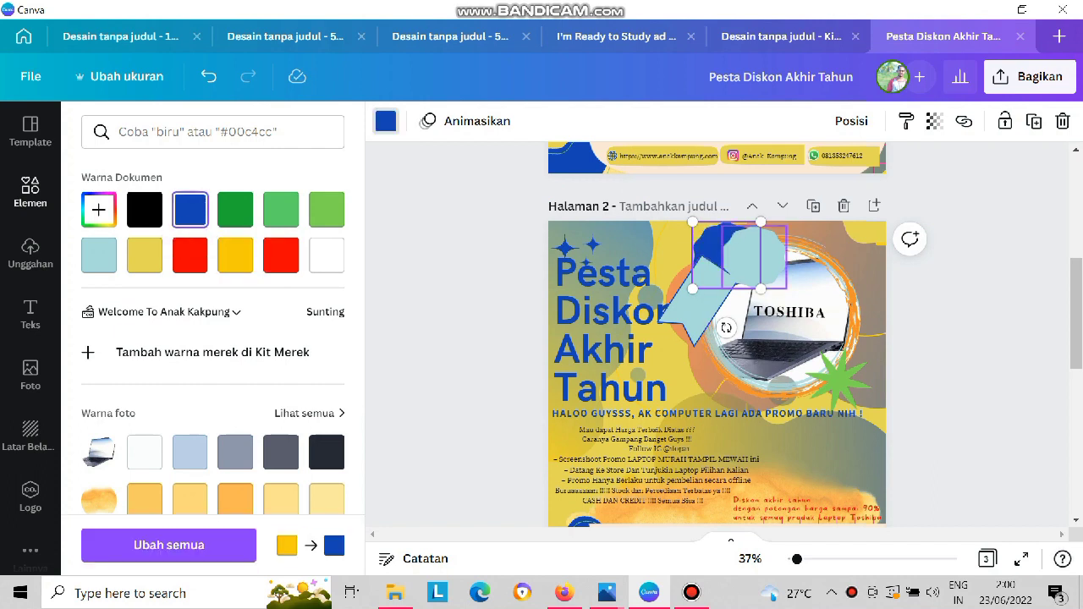
Shrink the front scalloped badge slightly, centre it on the blue one and fill it white.
left_click(753, 254)
left_click(281, 255)
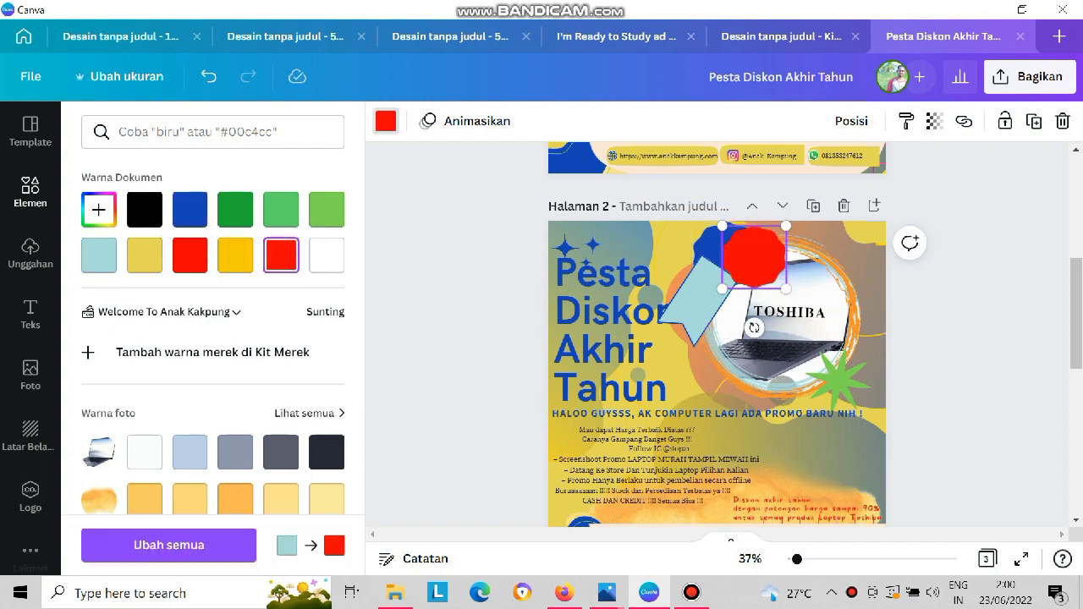
left_click_drag(754, 257, 727, 254)
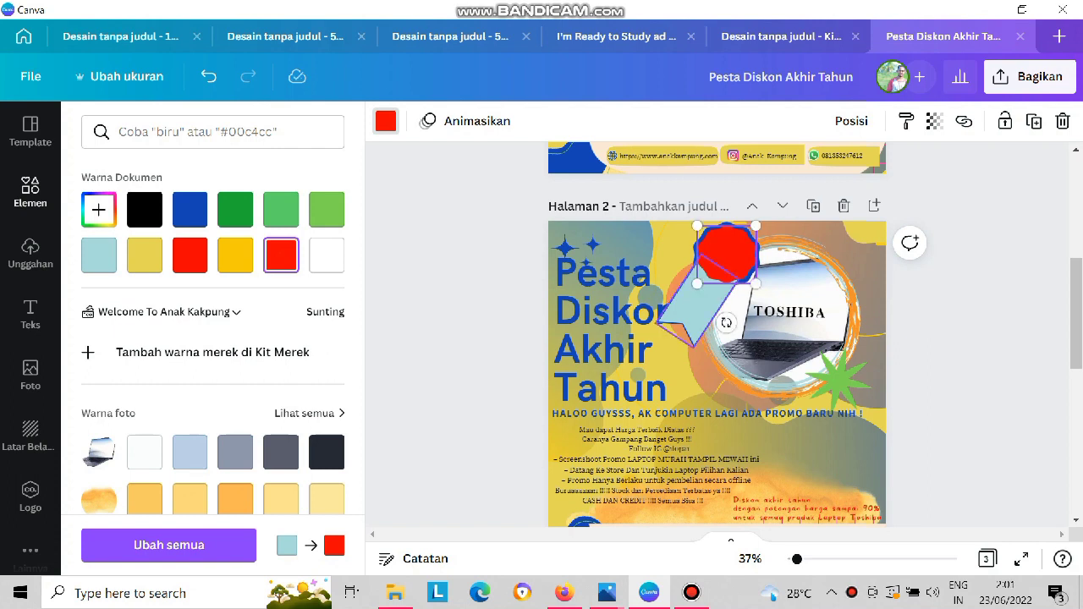
left_click(695, 306)
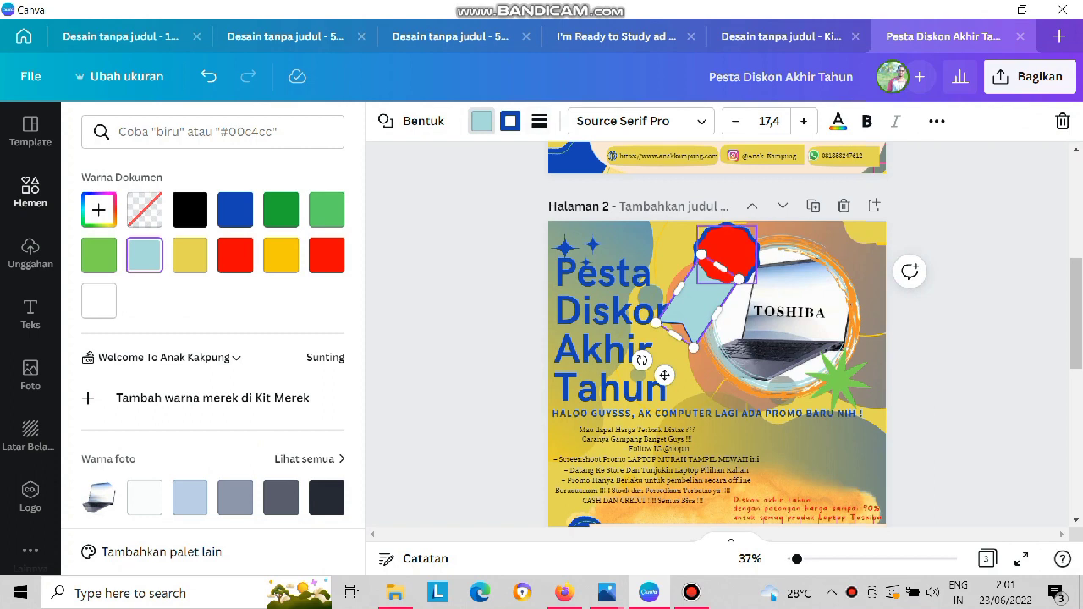
left_click(725, 250)
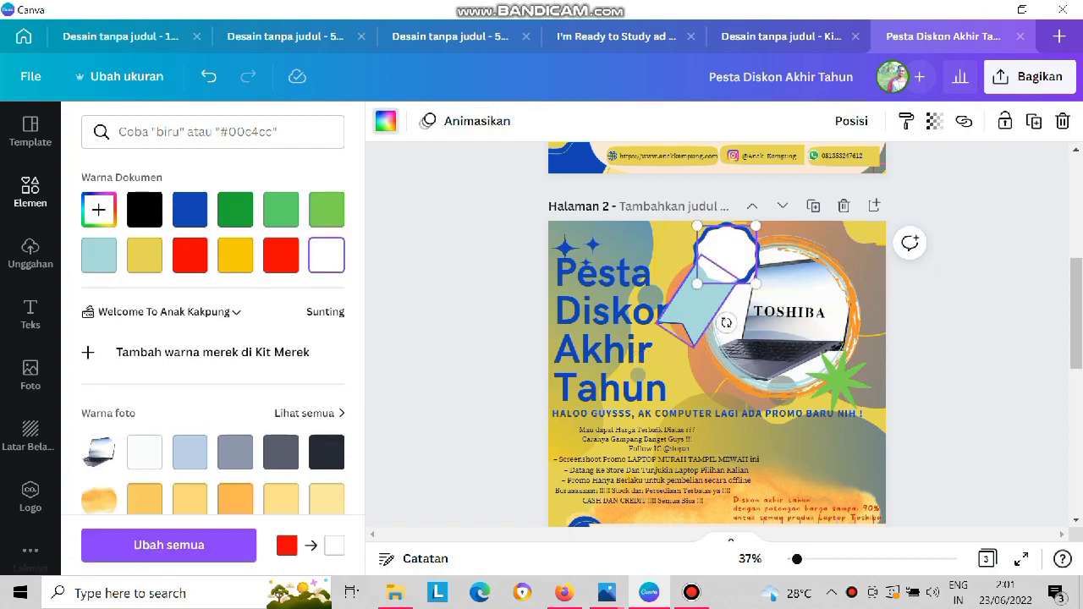
Fill the left ribbon tail white and tuck its upper end closer under the badge.
left_click(697, 304)
left_click(99, 301)
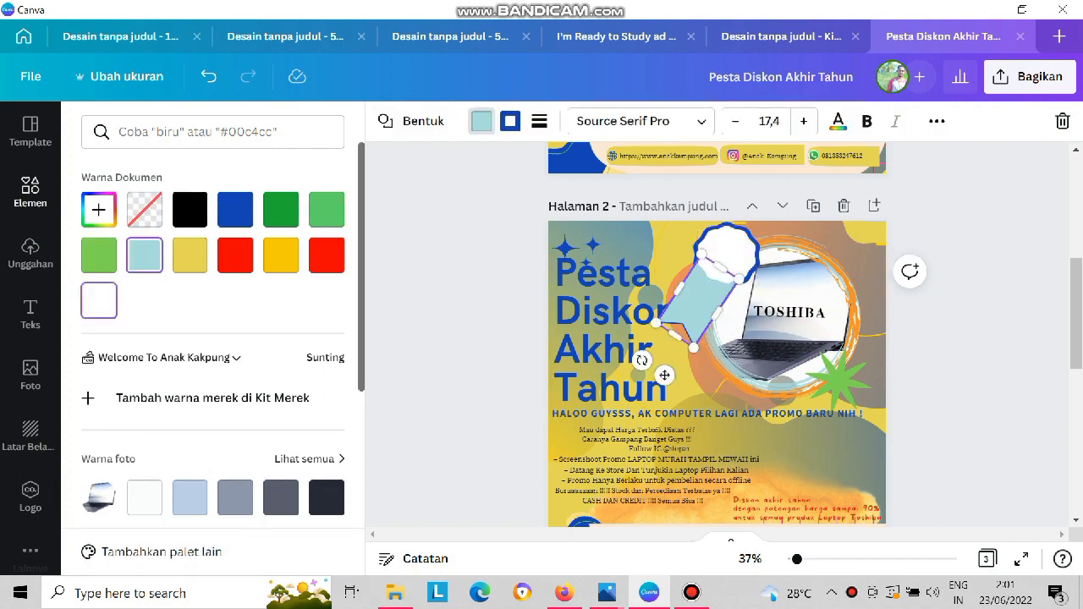
left_click_drag(664, 375, 706, 368)
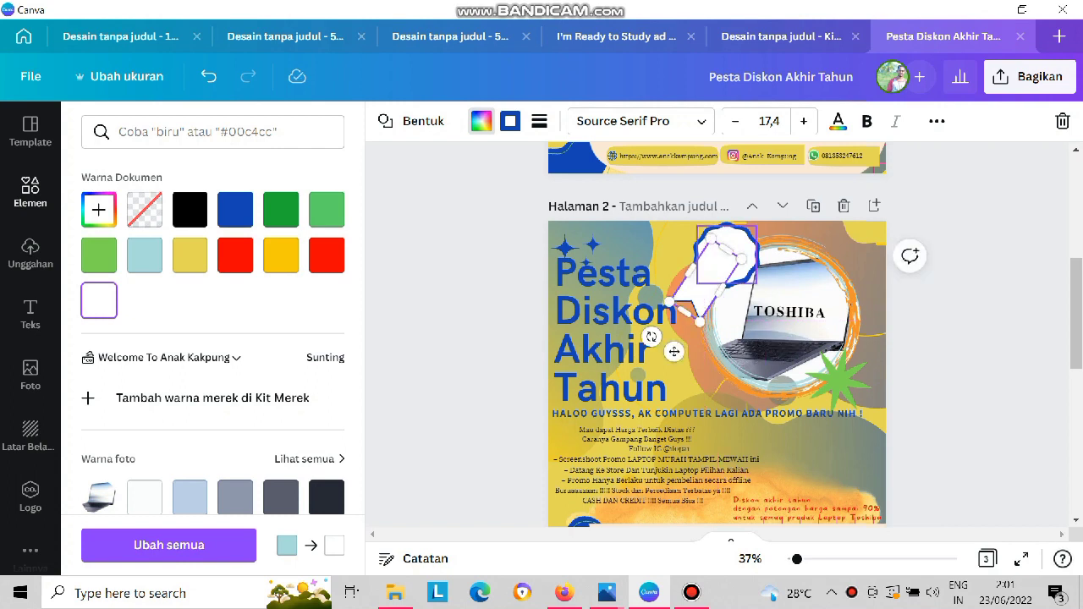
Duplicate the white ribbon tail and rotate the copy to slant the opposite way as a right tail.
key("ctrl+d")
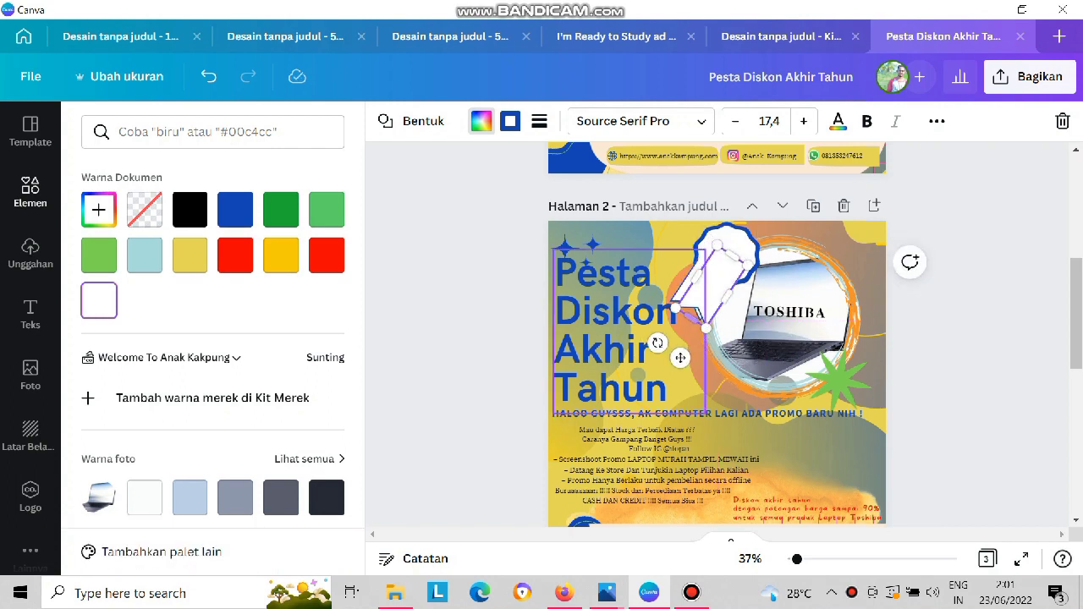
left_click_drag(658, 342, 744, 356)
mouse_move(718, 292)
left_mouse_down()
mouse_move(745, 281)
mouse_move(726, 286)
left_mouse_up()
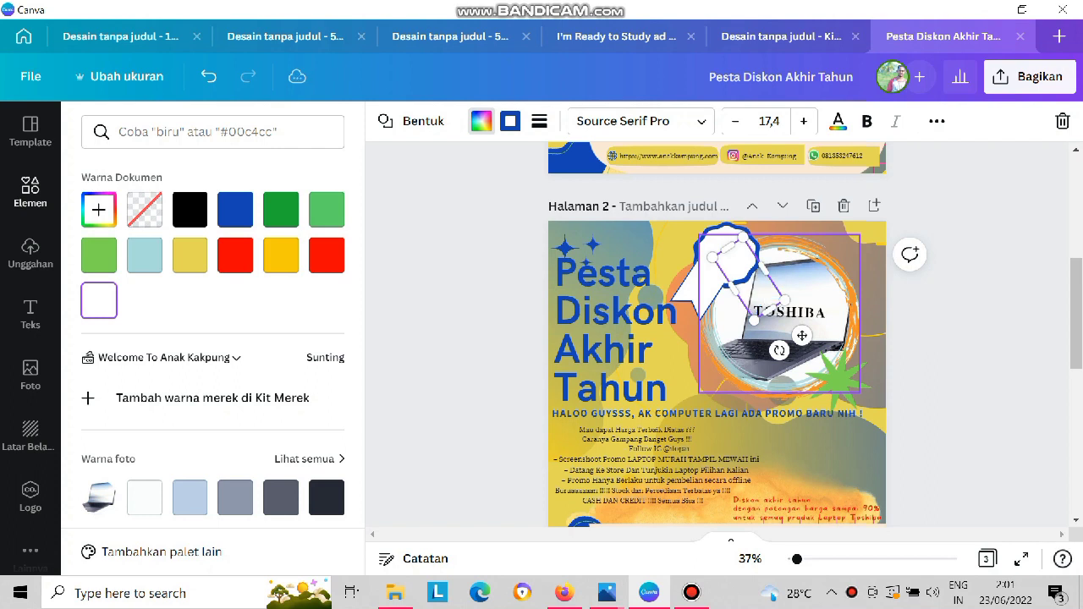
left_click(684, 257)
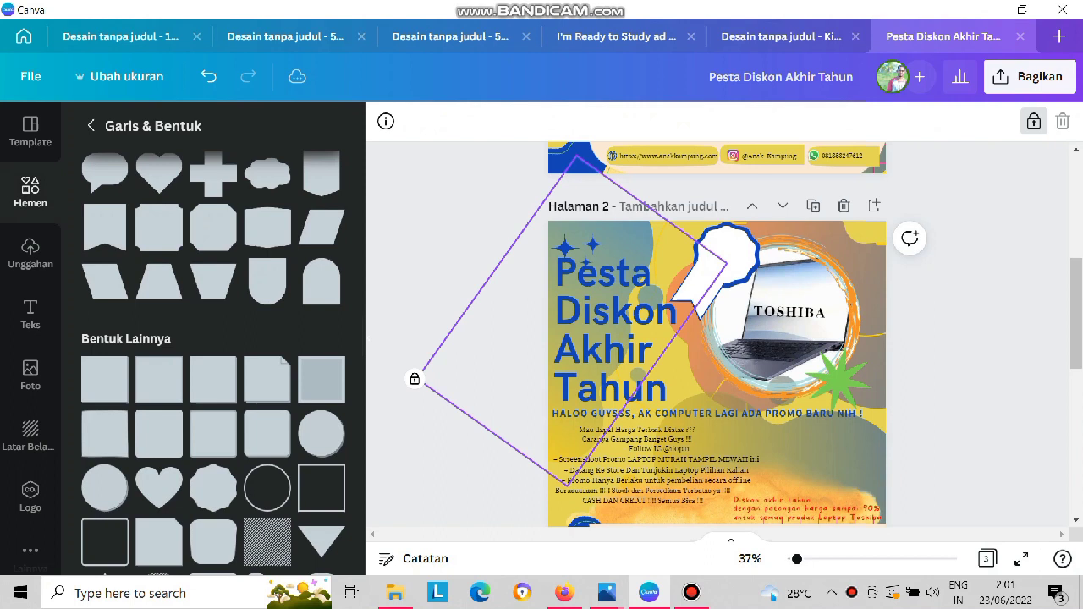
key("ctrl+z")
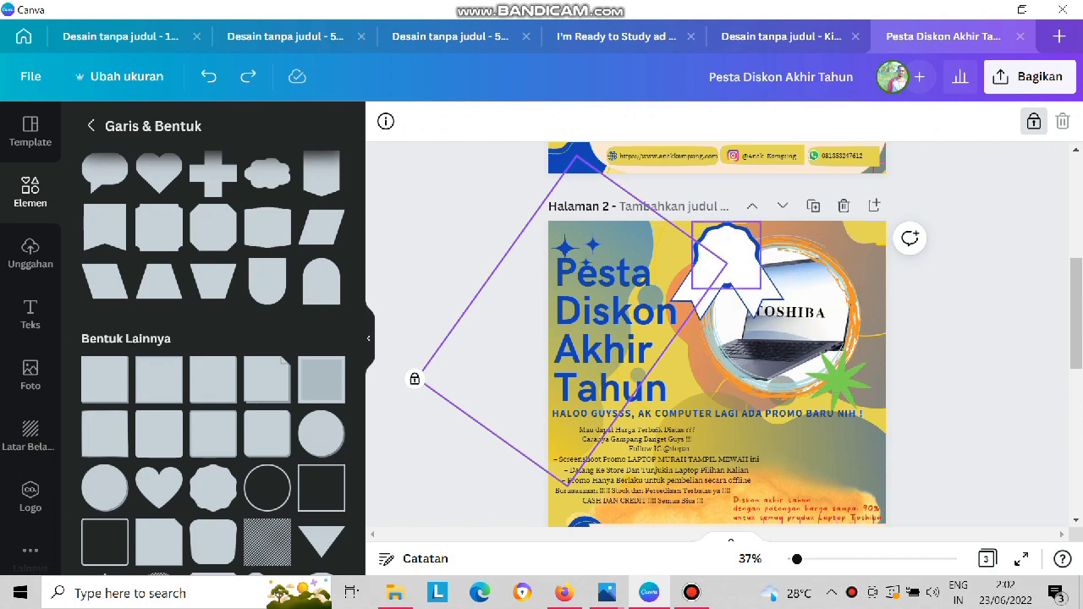
Reposition the right ribbon tail so it slants outward beneath the badge, opposite the left tail.
left_click(760, 294)
left_click_drag(801, 336, 674, 351)
key("ctrl+z")
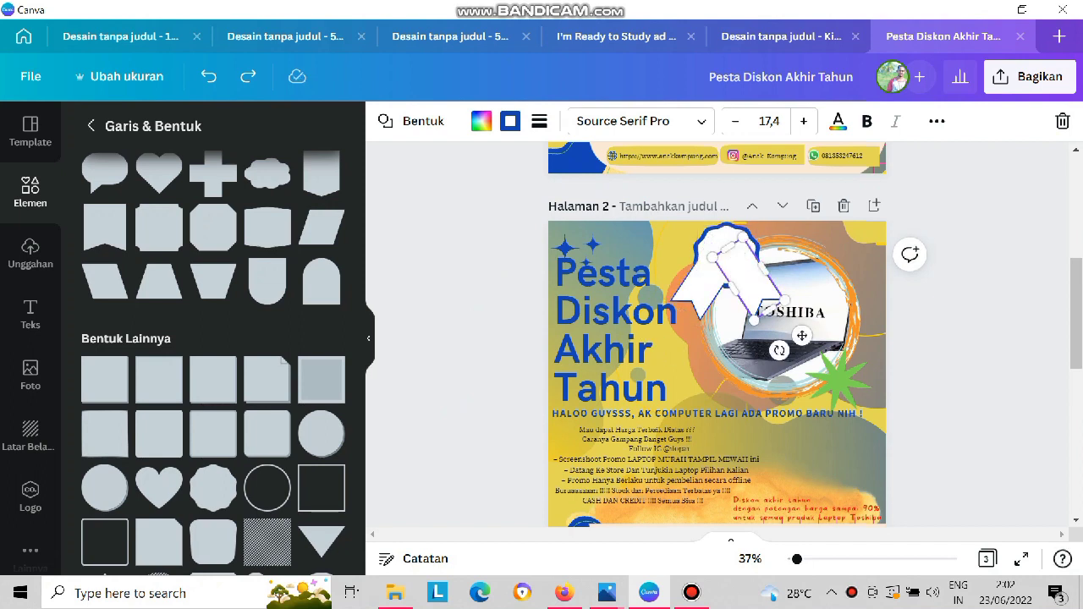
left_click_drag(802, 335, 765, 343)
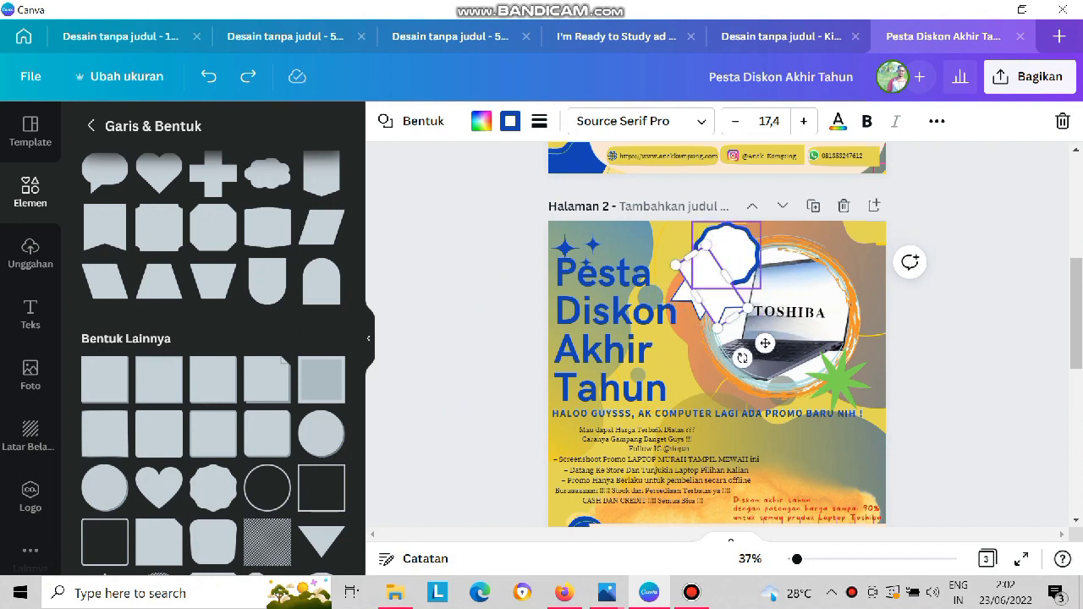
left_click_drag(711, 286, 755, 287)
Bring the left tail and both scalloped badges forward, layering the blue badge above the tails and directly behind the white one.
right_click(700, 290)
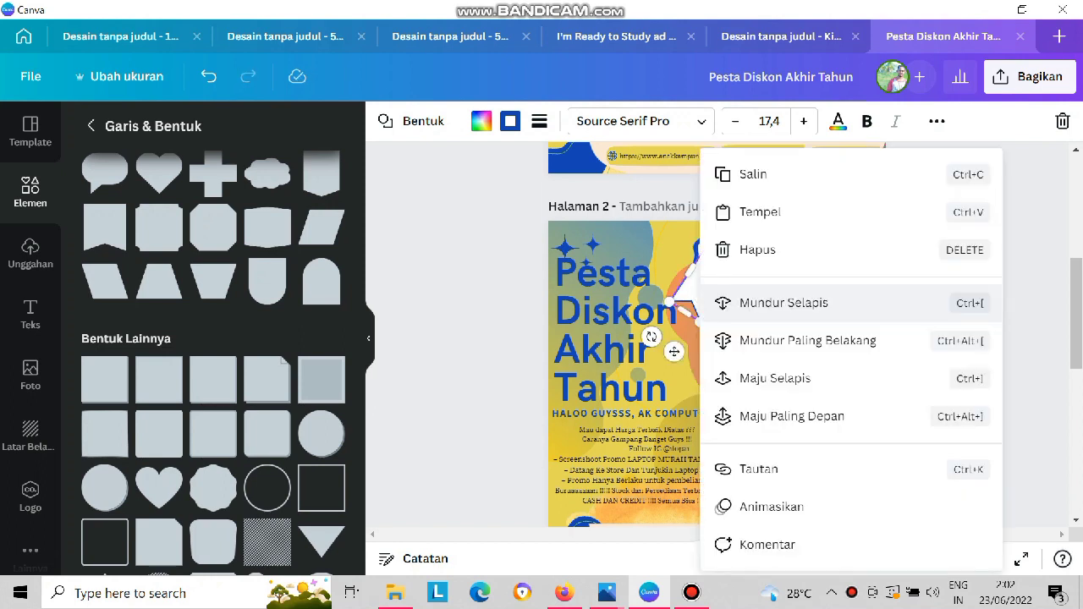
left_click(791, 415)
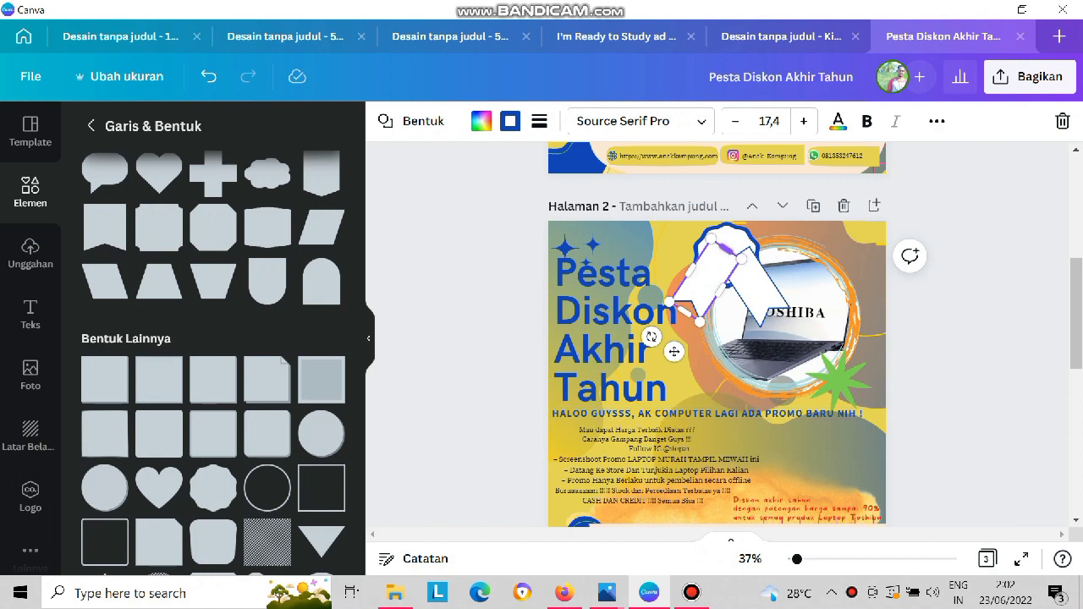
left_click(730, 241)
right_click(732, 254)
left_click(791, 416)
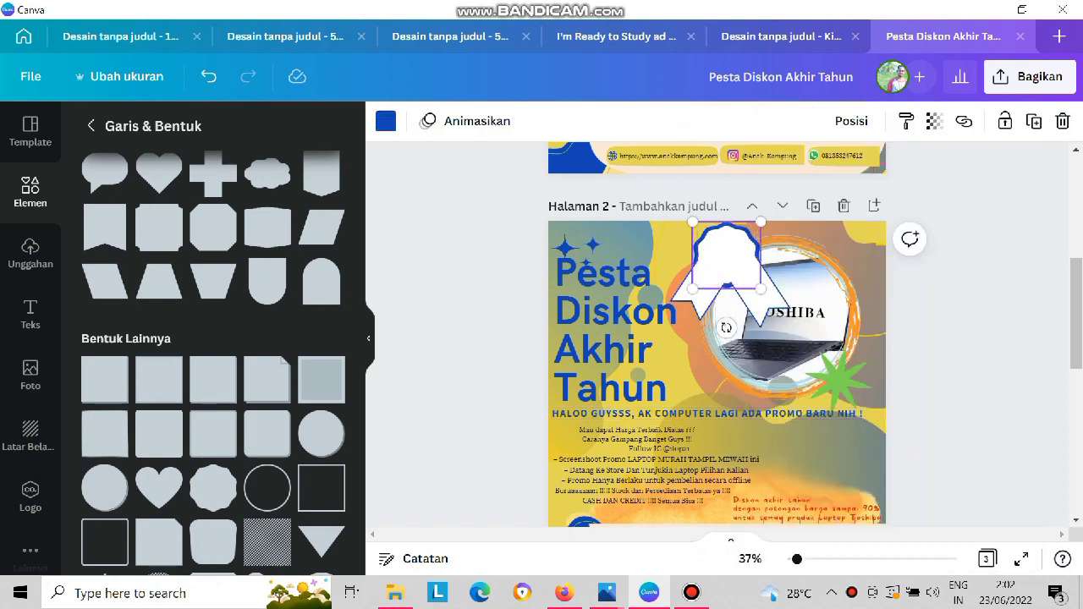
right_click(710, 254)
left_click(791, 414)
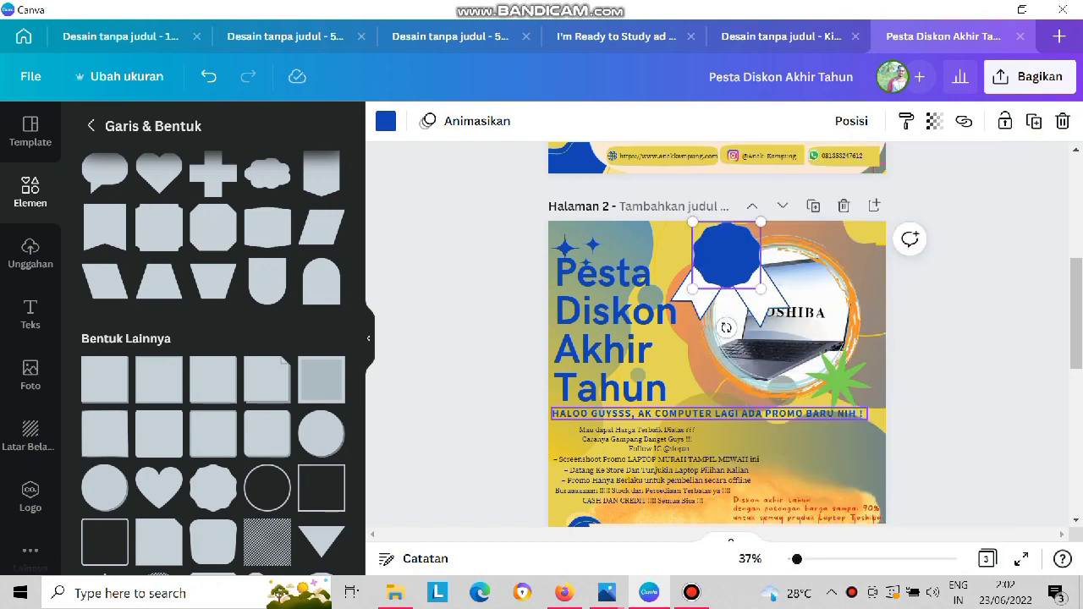
key("ctrl+bracketleft")
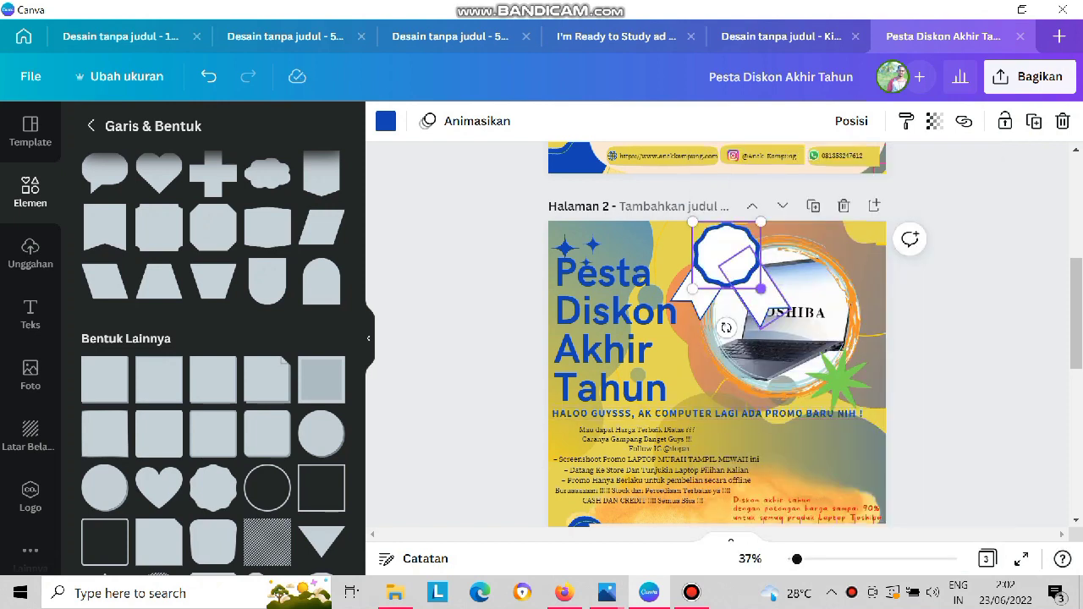
Set the left ribbon tail's blue border thickness to 15 and thicken the right tail's border to match.
left_click(694, 280)
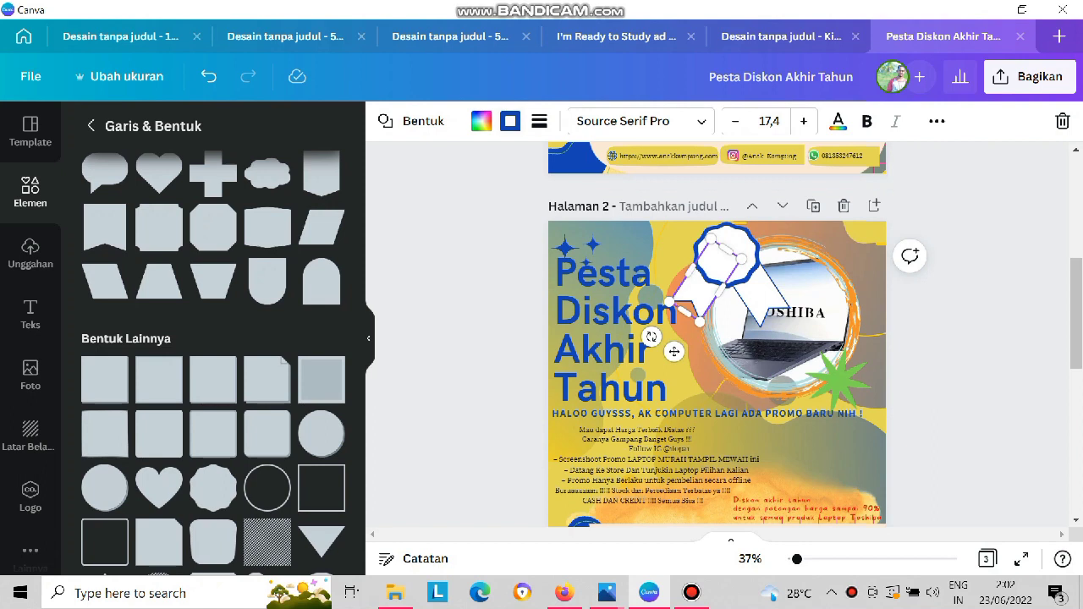
left_click(539, 121)
left_click_drag(673, 208, 686, 208)
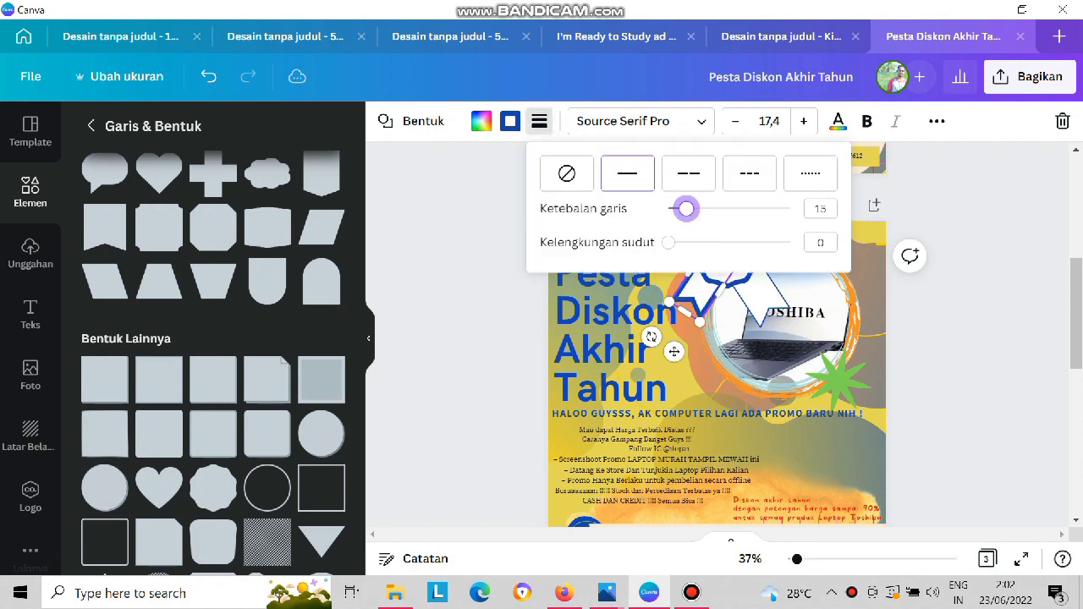
left_click(761, 299)
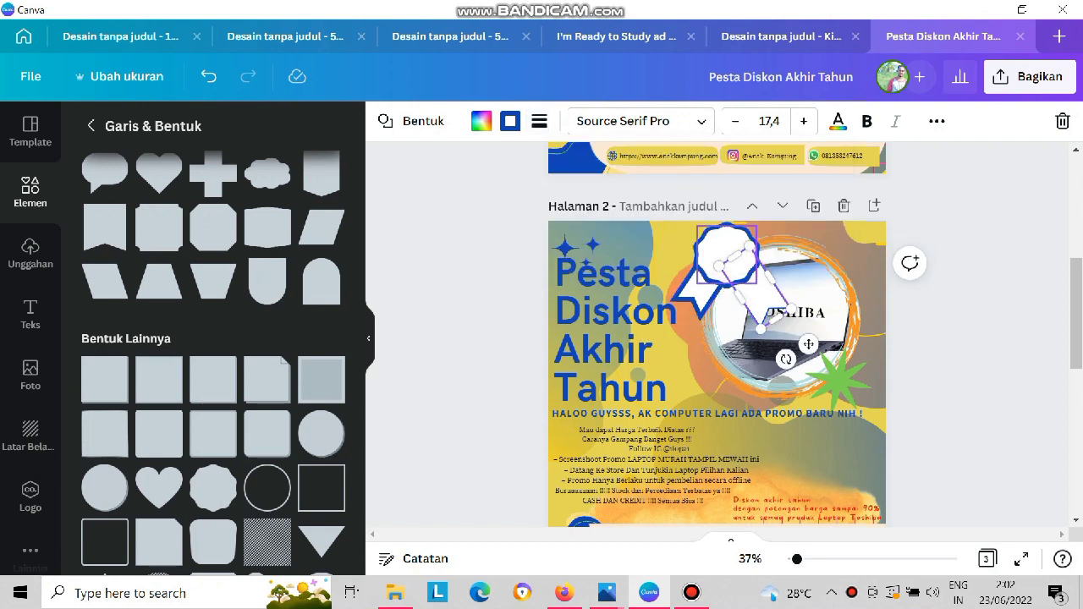
left_click(539, 121)
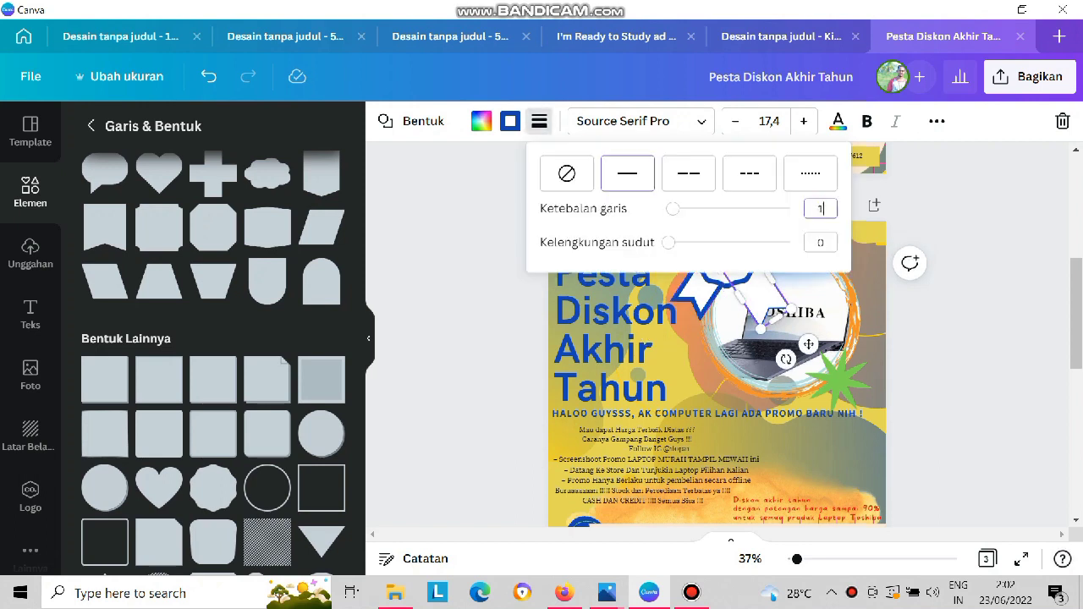
key("Return")
Shift the right ribbon tail slightly up and inward so it mirrors the left tail under the badge.
left_click(821, 300)
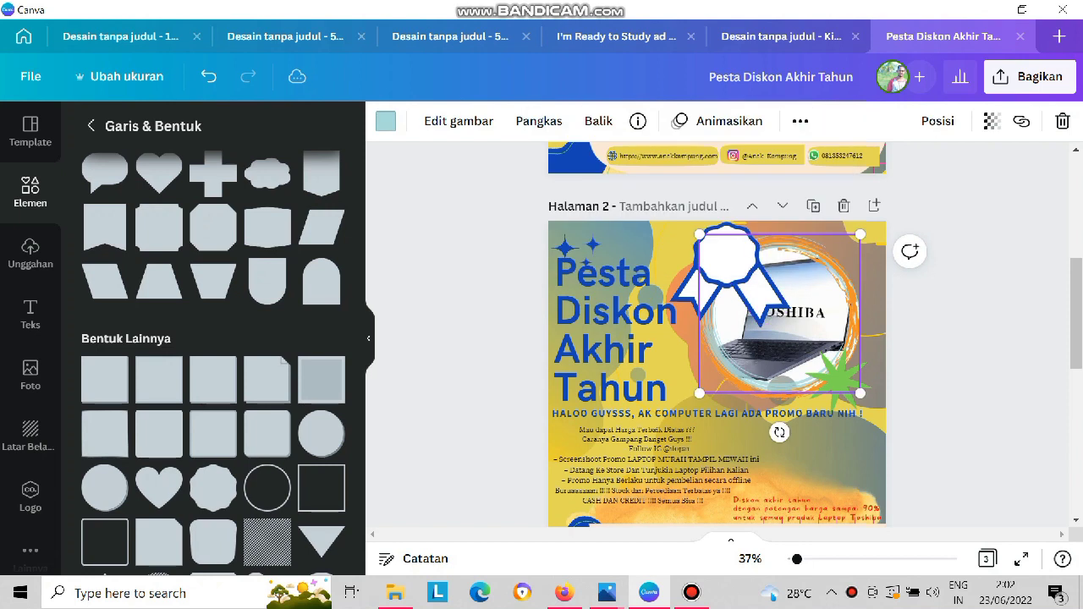
left_click(736, 271)
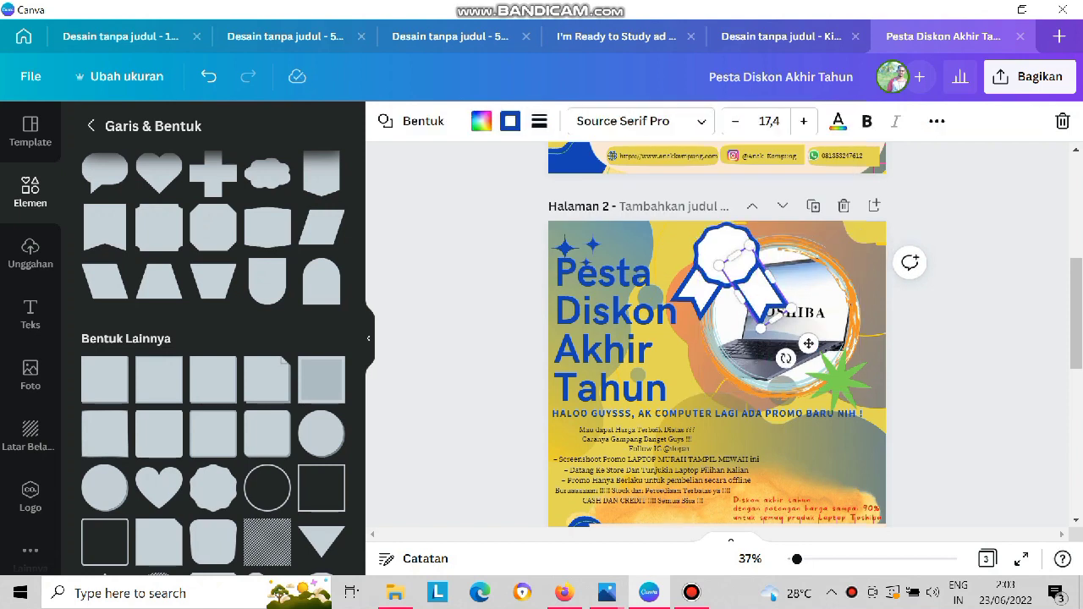
left_click_drag(760, 293, 753, 288)
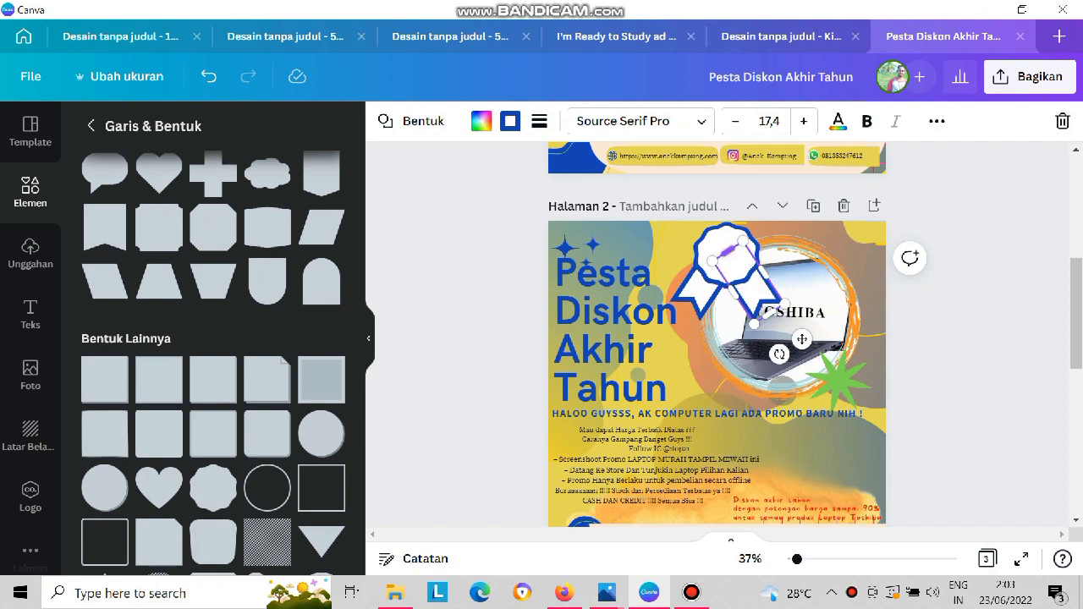
Try to group the white scalloped badge with both ribbon tails.
left_click(723, 249, "shift")
left_click(697, 297, "shift")
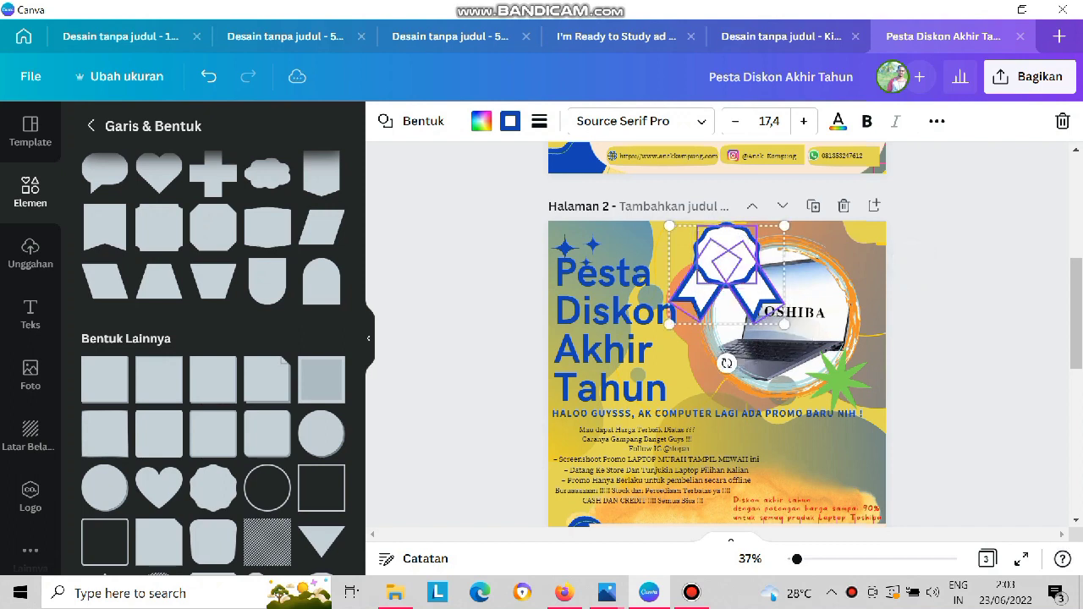
left_click(936, 121)
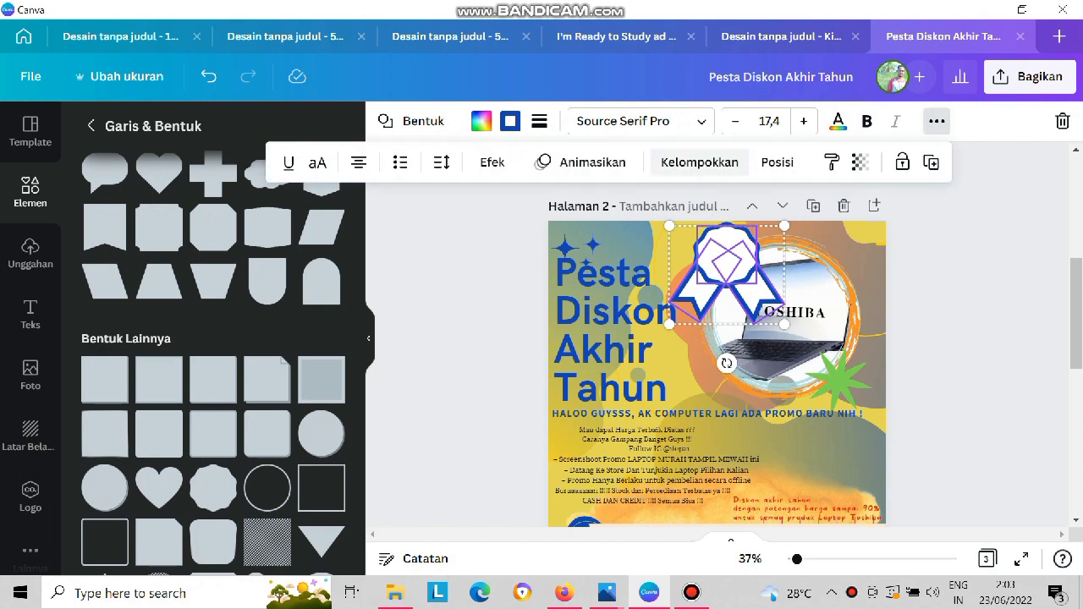
left_click(701, 163)
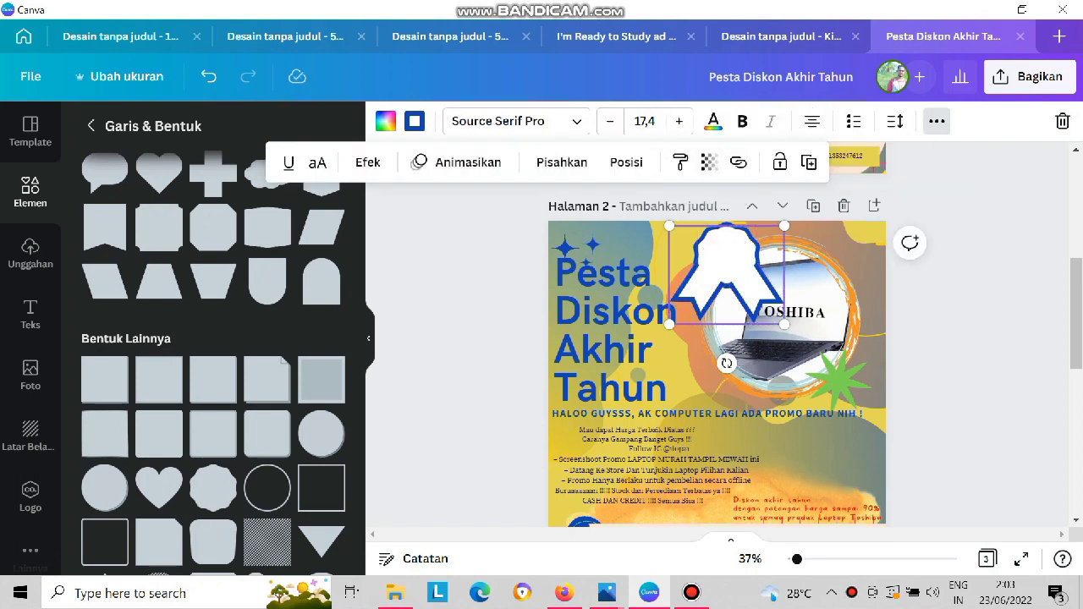
key("ctrl+z")
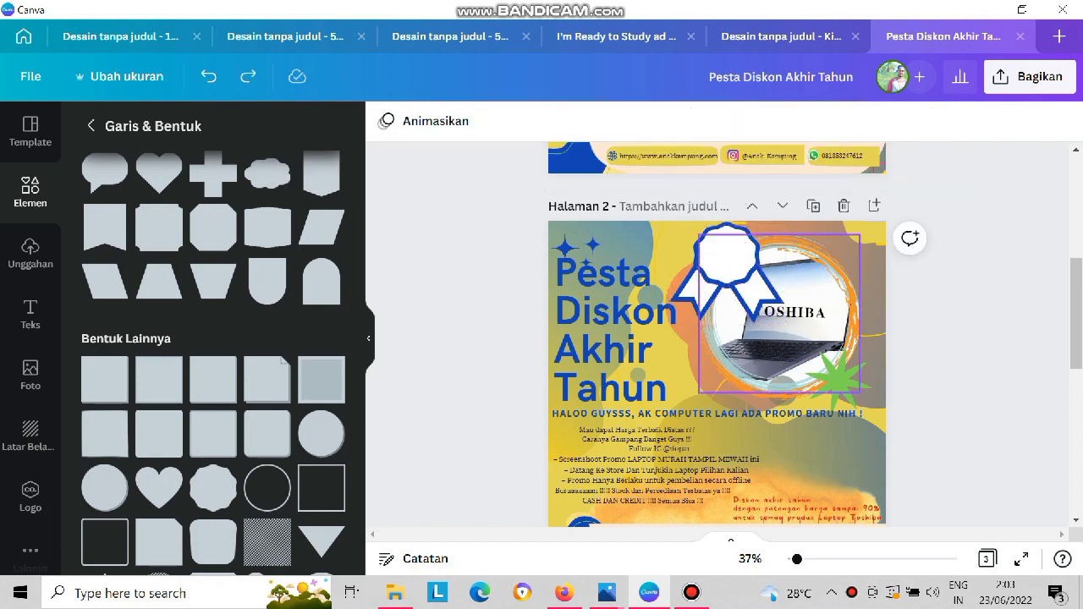
left_click(725, 314)
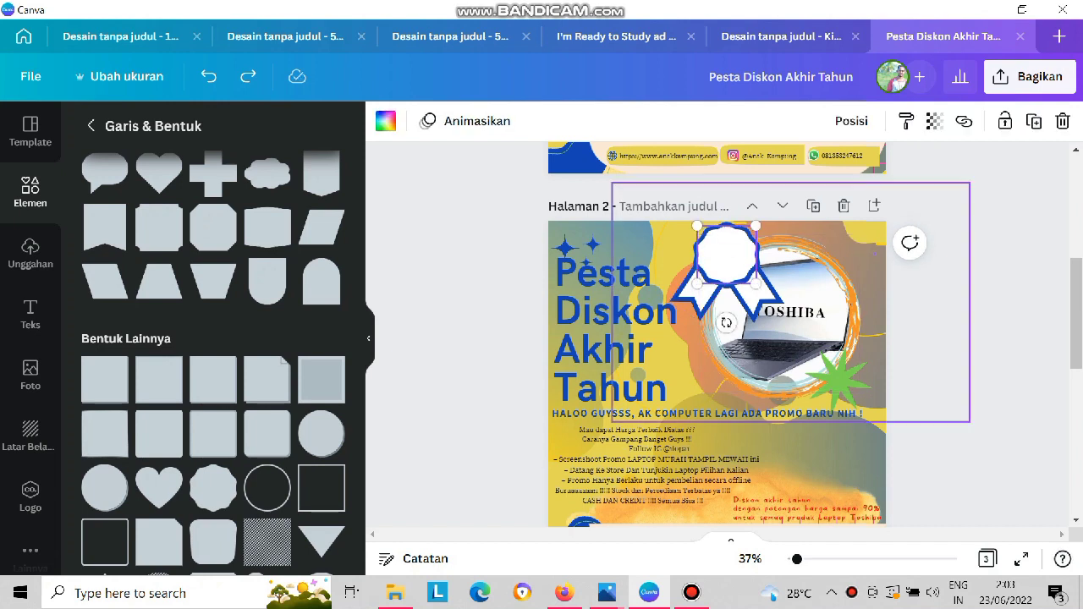
left_click(687, 267)
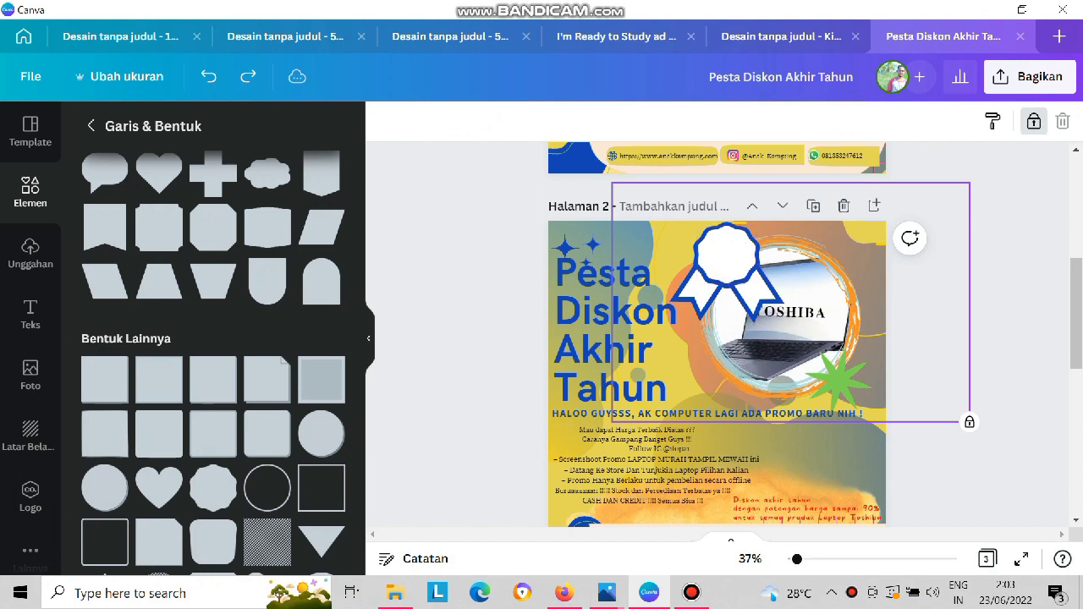
double_click(726, 255)
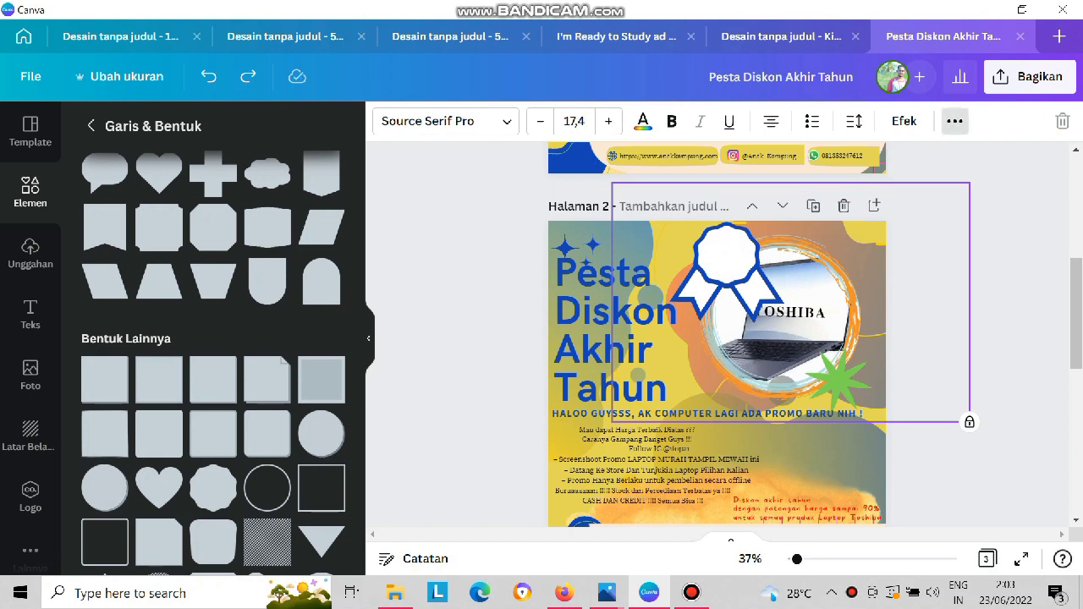
left_click(954, 121)
left_click(954, 121)
left_click(954, 121)
left_click(954, 121)
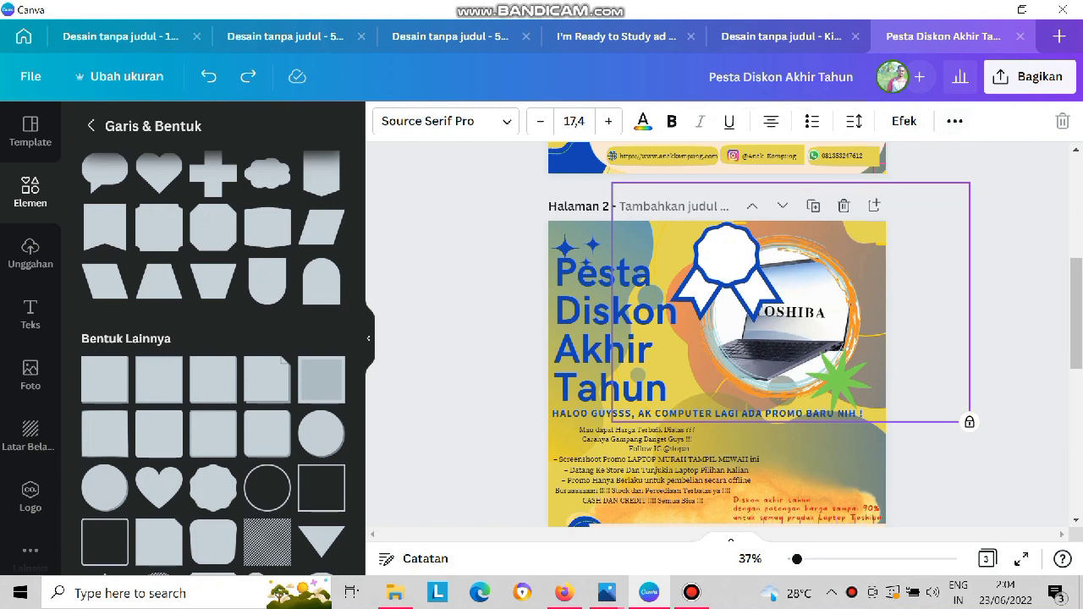
left_click(725, 254)
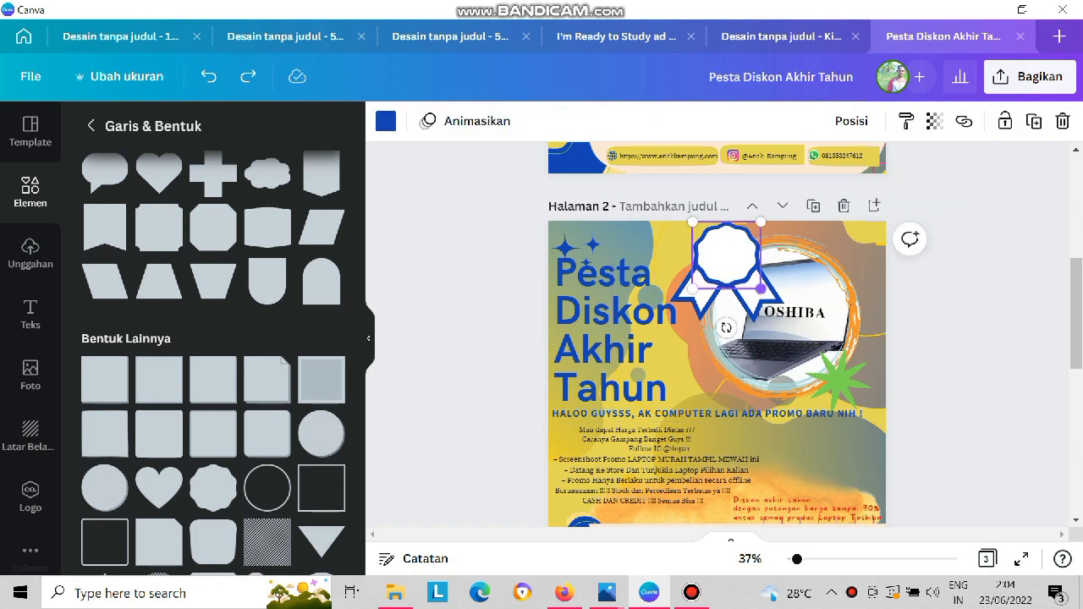
left_click(726, 254)
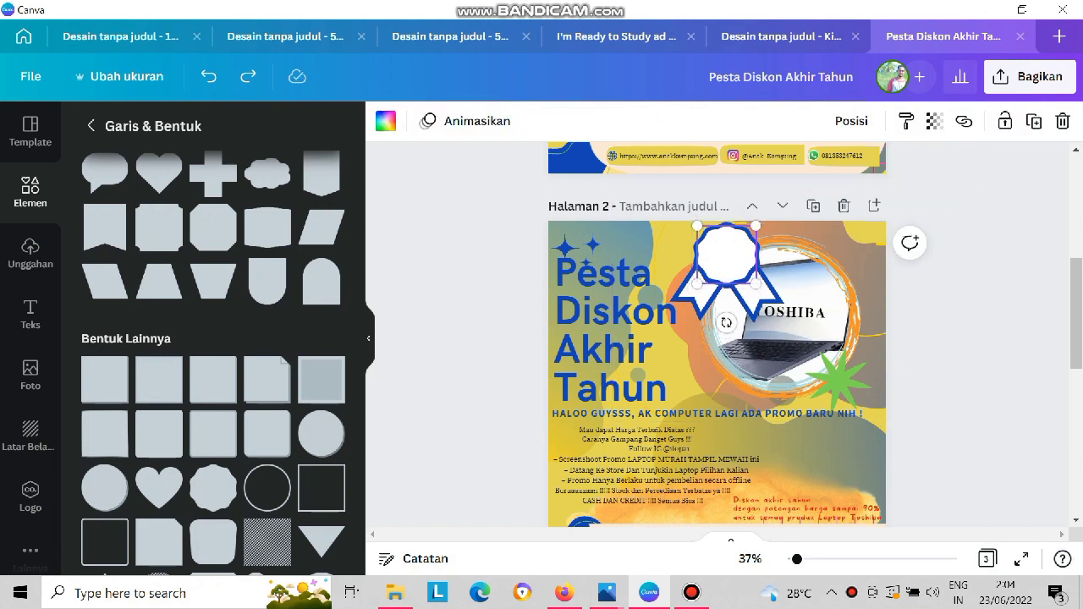
left_click(725, 254)
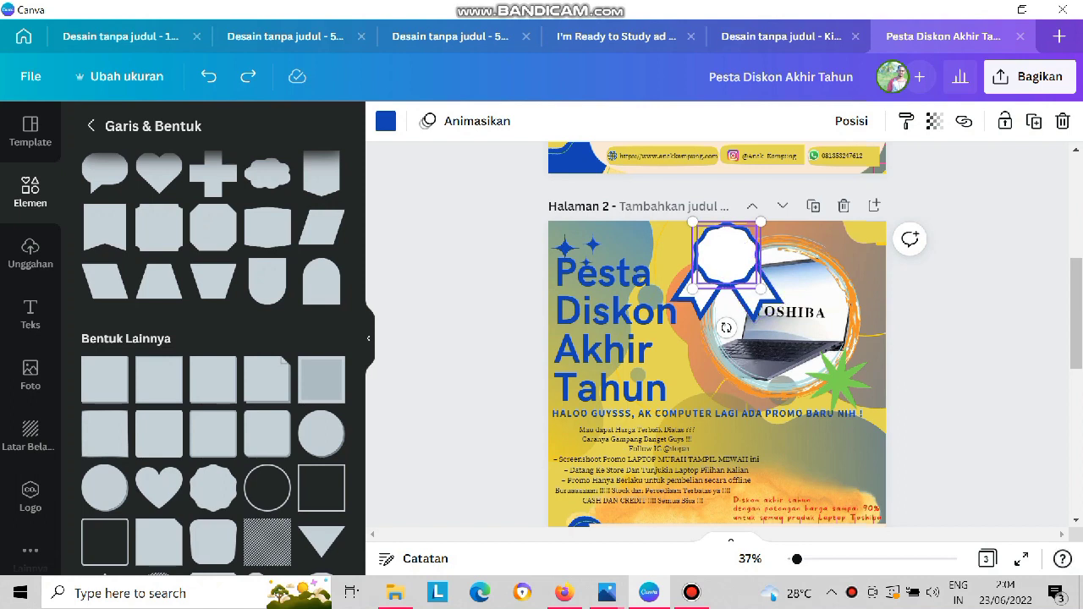
left_click(664, 272)
left_click(726, 254)
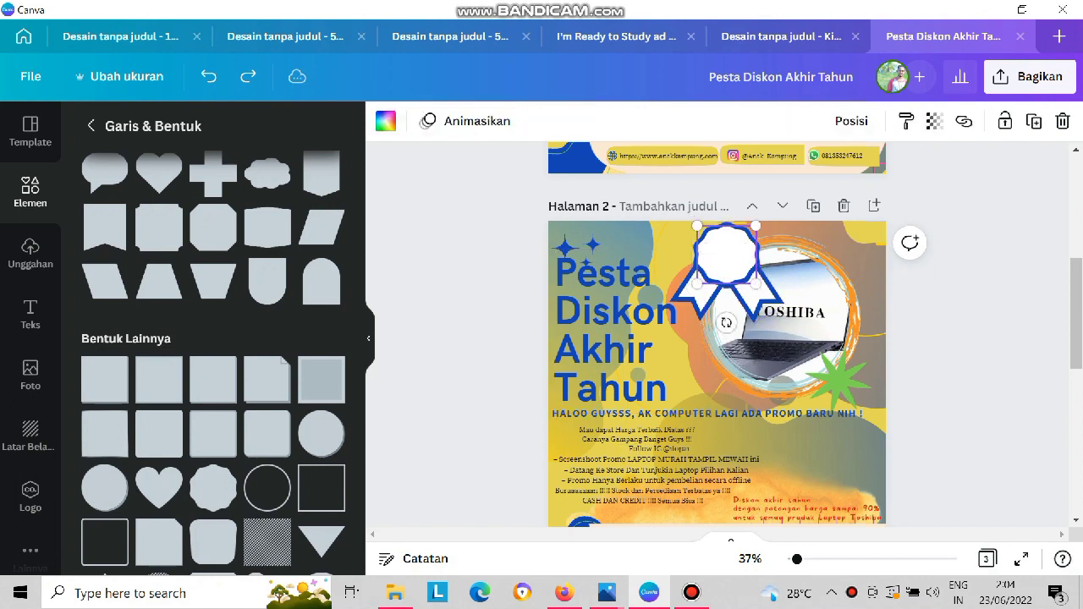
key("Escape")
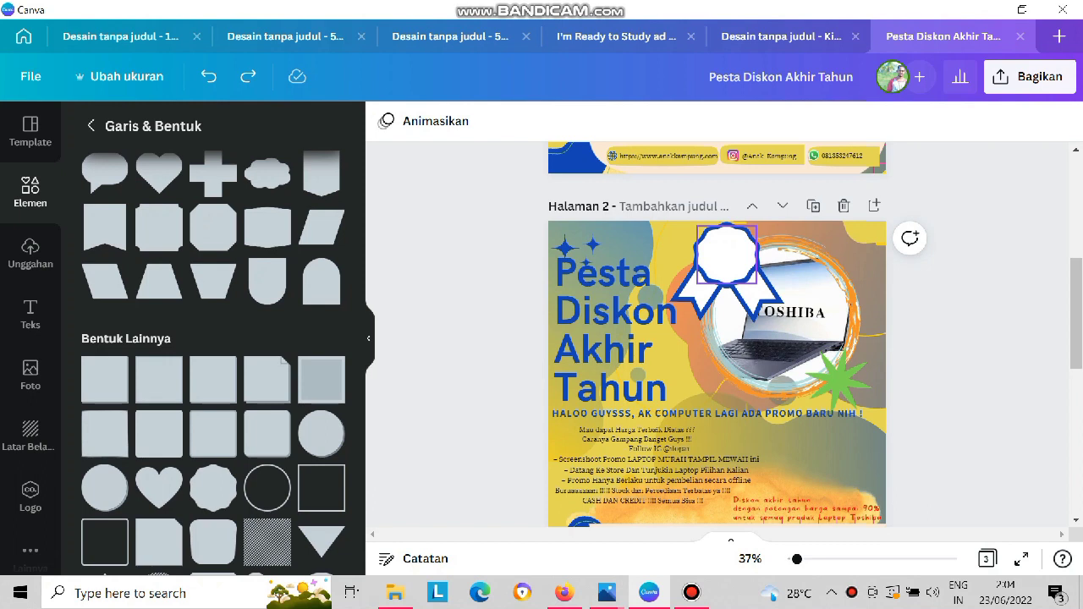
Group the blue scalloped badge with both ribbon tails.
left_click(726, 253)
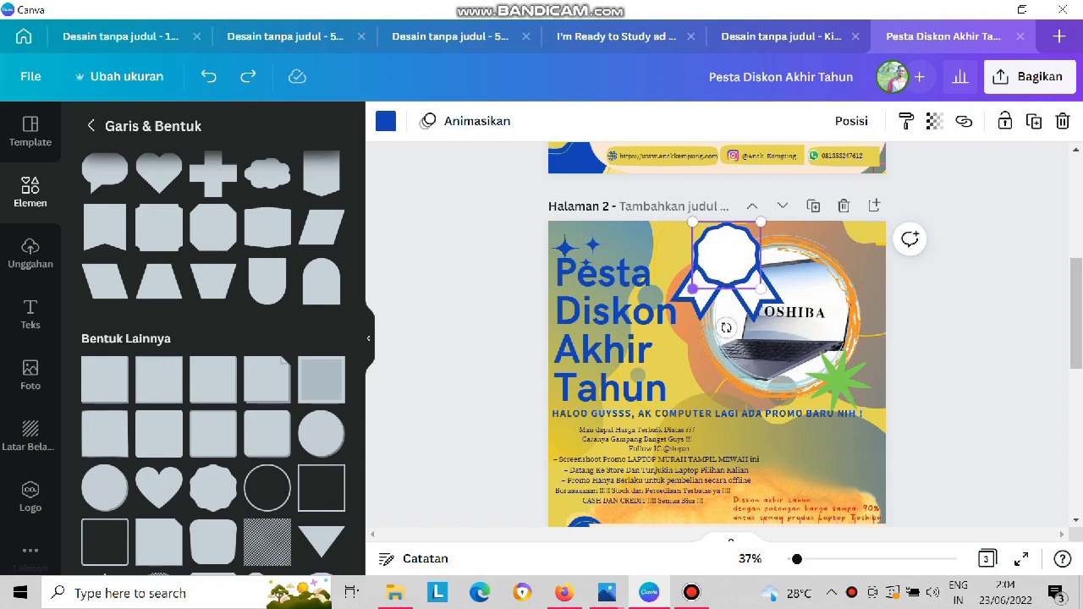
left_click(696, 300, "shift")
left_click(758, 300, "shift")
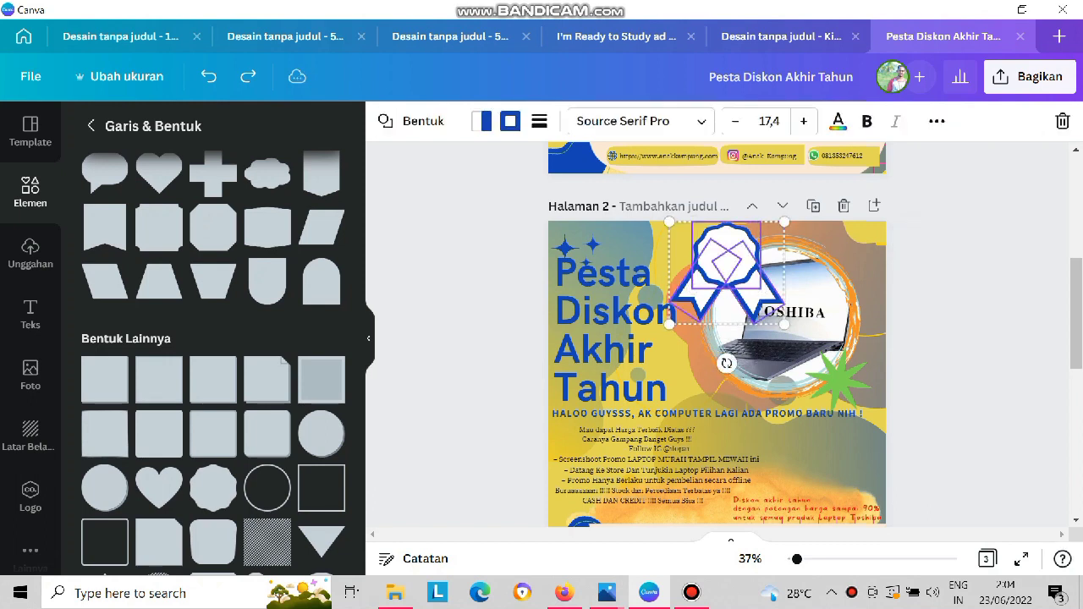
left_click(937, 121)
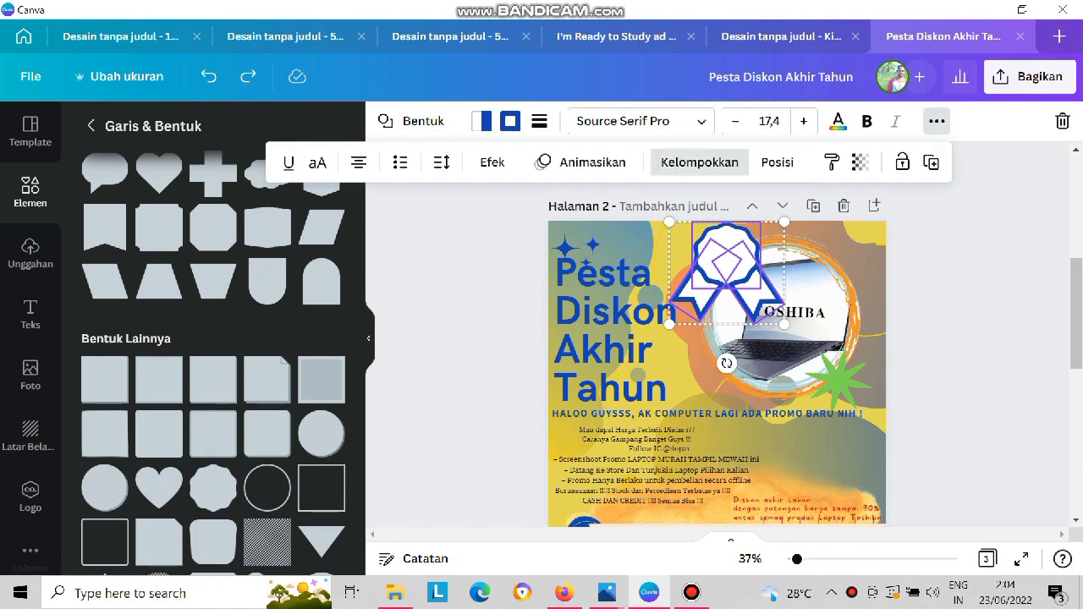
left_click(698, 163)
Shift the white scalloped badge slightly sideways off the ribbon and undo the move.
left_click(873, 288)
left_click_drag(726, 256, 752, 258)
key("ctrl+z")
key("ctrl+z")
key("ctrl+z")
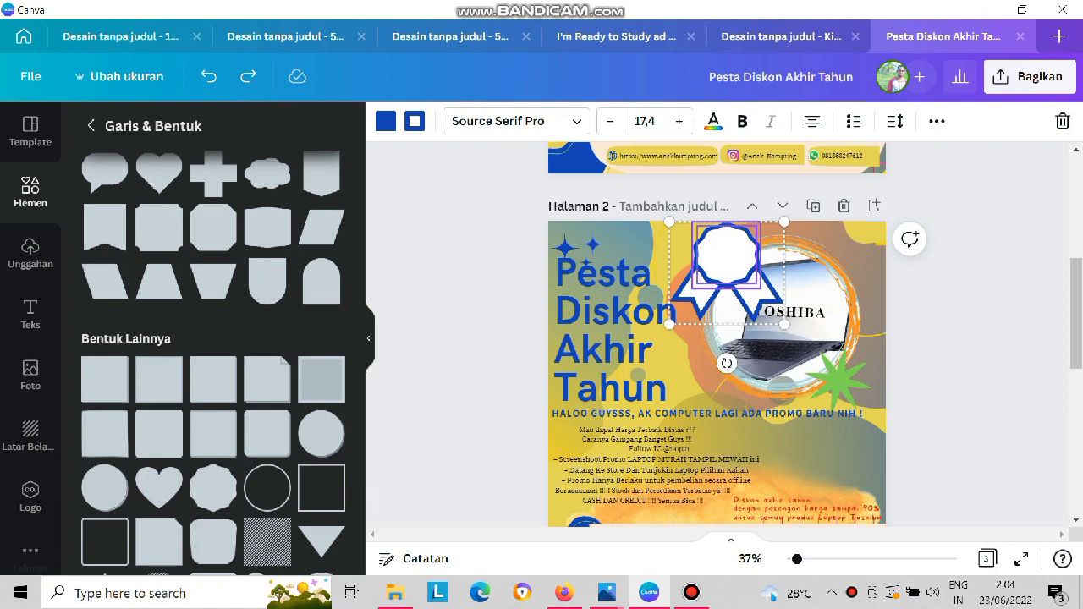
Group the white scalloped badge with the blue badge and ribbon tails.
left_click(726, 255, "shift")
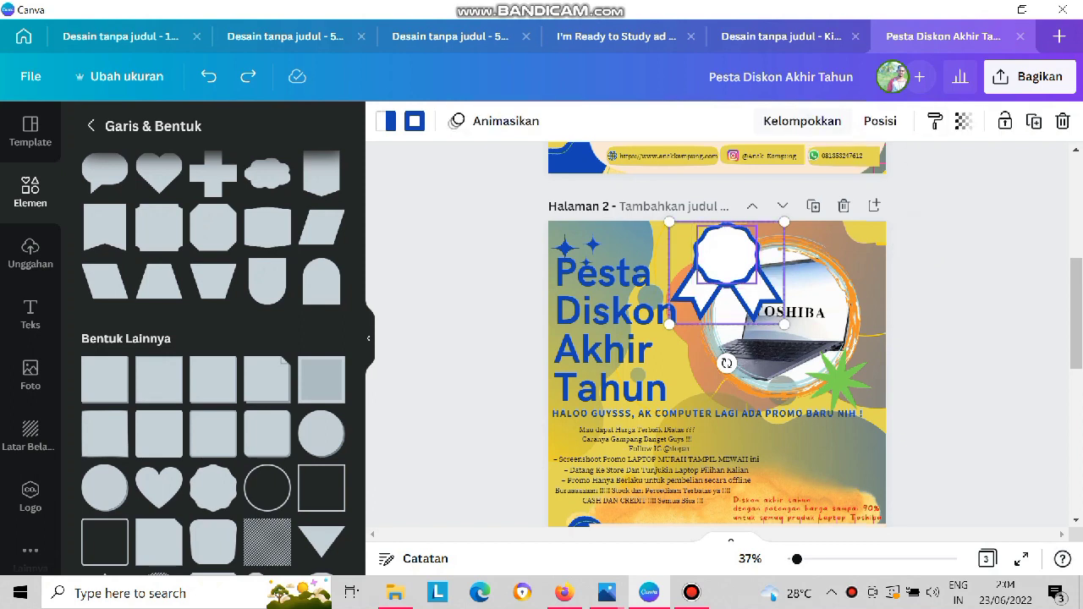
left_click(802, 121)
left_click_drag(728, 256, 729, 256)
Adjust the tilt and size of the grouped ribbon badge and reposition it over the laptop photo.
left_click_drag(728, 363, 759, 358)
left_click_drag(722, 255, 722, 254)
left_click_drag(799, 300, 769, 288)
left_click_drag(738, 341, 686, 341)
left_click_drag(717, 253, 733, 251)
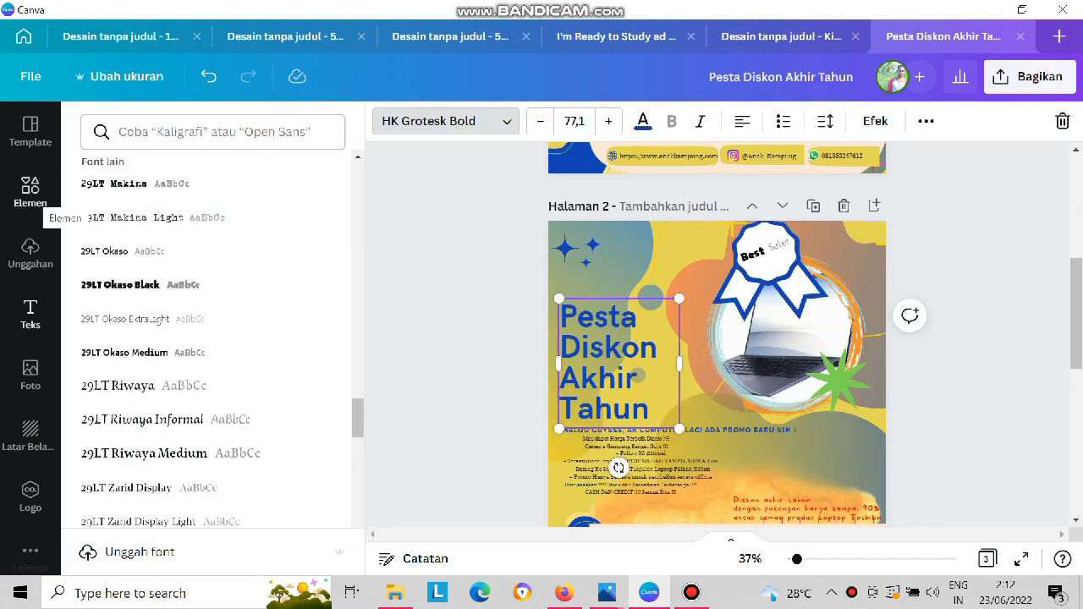
Replace the photo library search with "laptop".
left_click(31, 374)
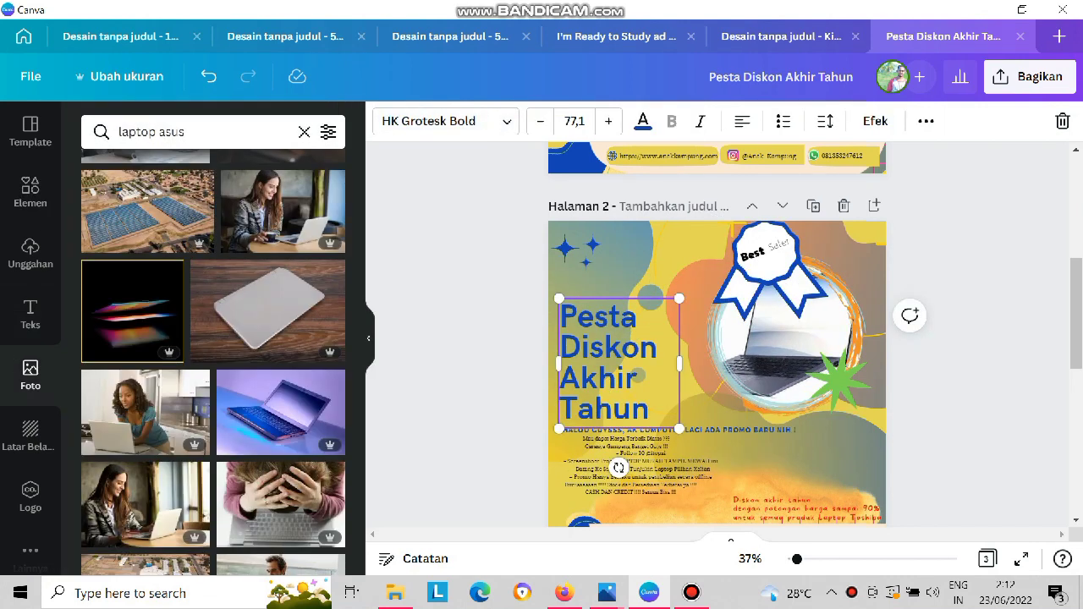
left_click(304, 132)
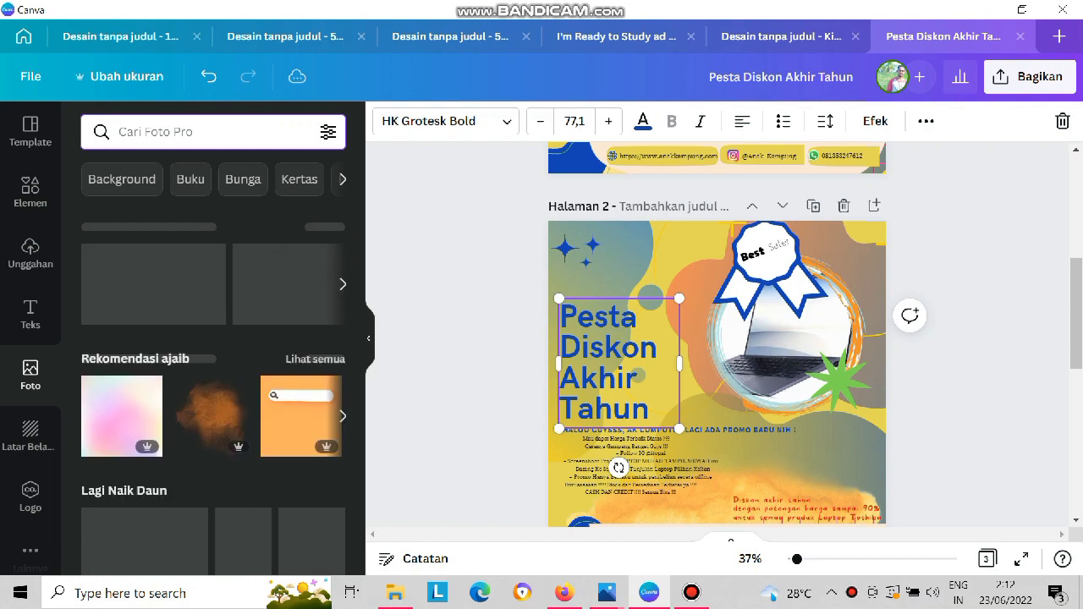
type("laptop")
key("Return")
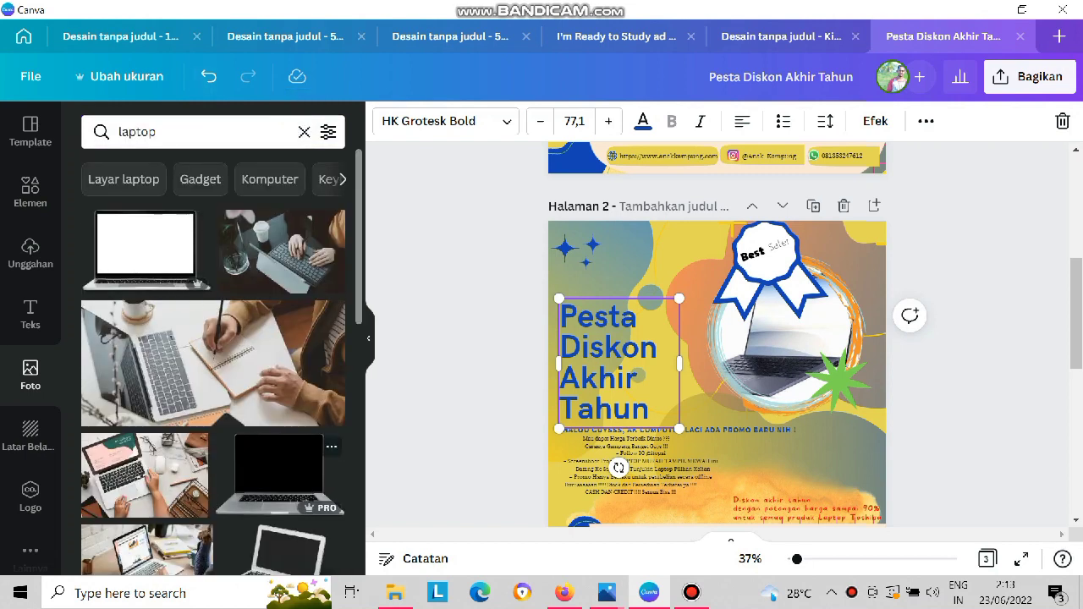
Insert the black-screen silver laptop photo, shrink it and layer it in front of the title text.
left_click(279, 474)
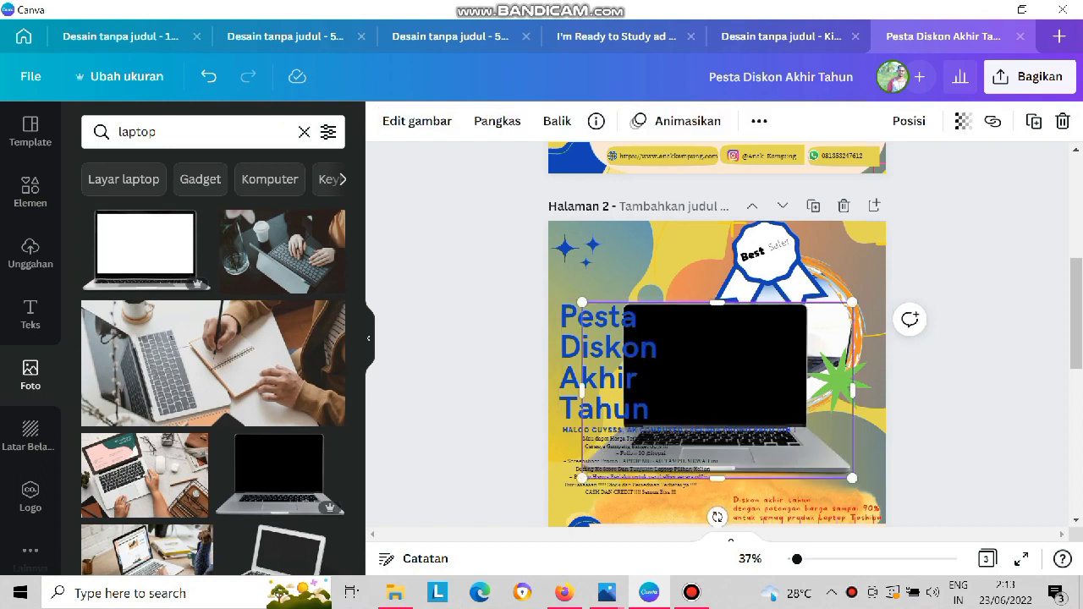
left_click_drag(852, 478, 705, 382)
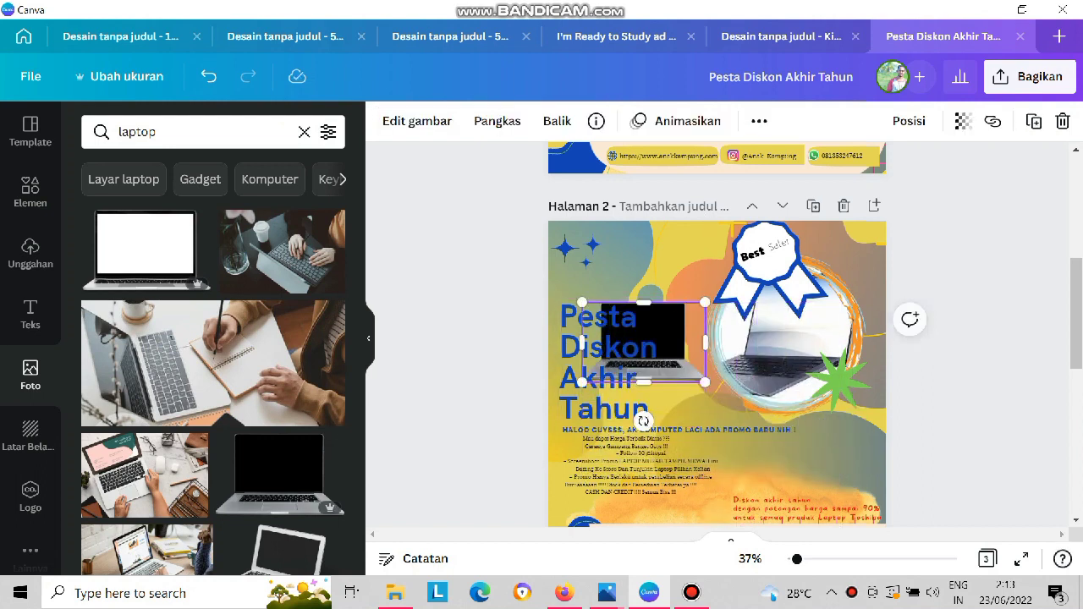
right_click(643, 417)
left_click(773, 331)
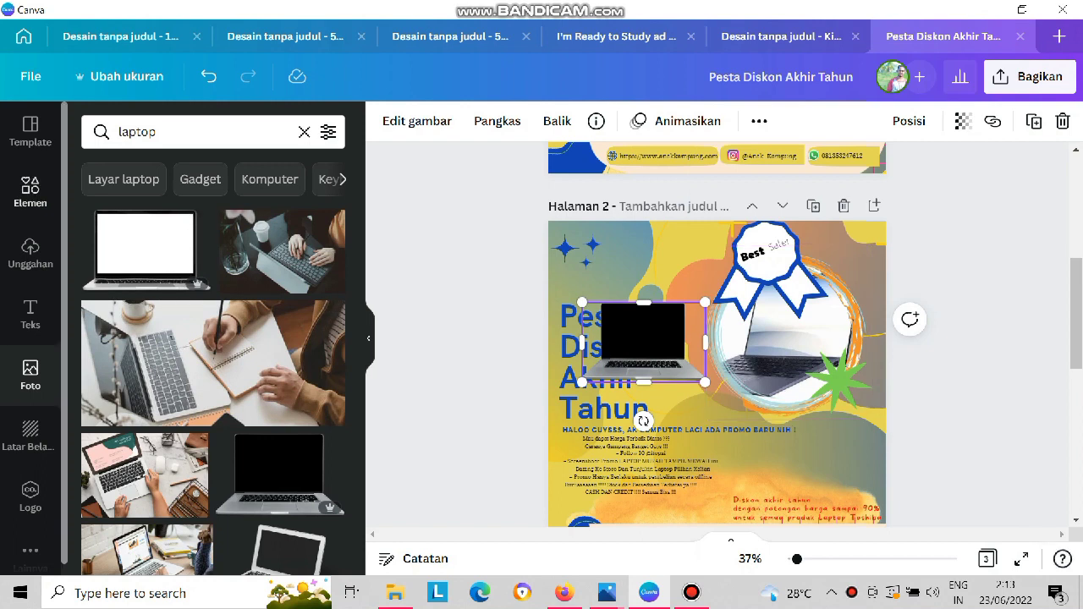
Add a small circular frame above the title and fill it with the black-screen laptop photo.
left_click(31, 191)
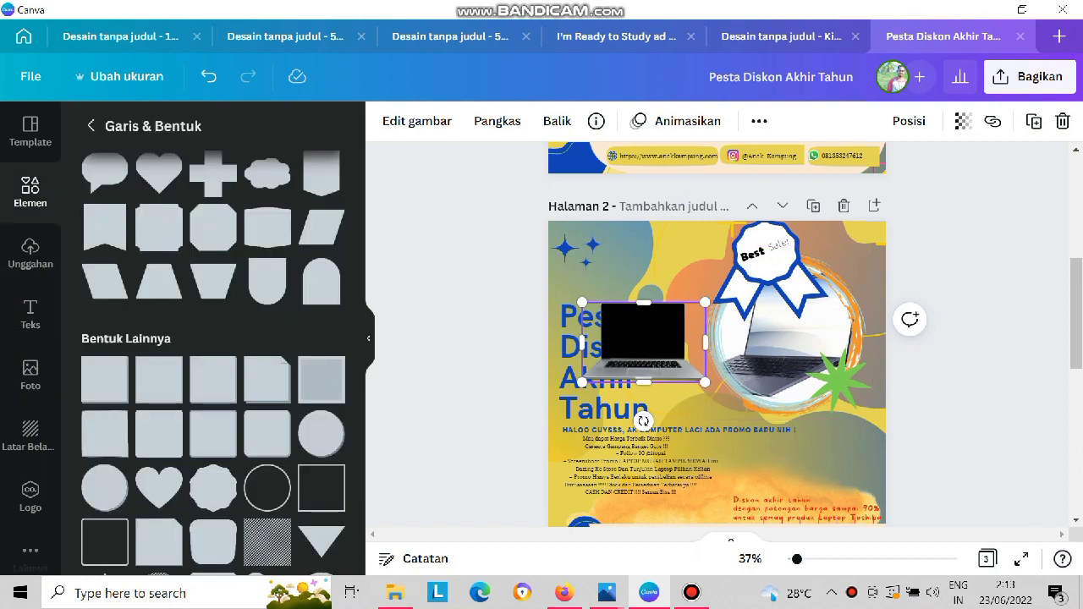
left_click(91, 126)
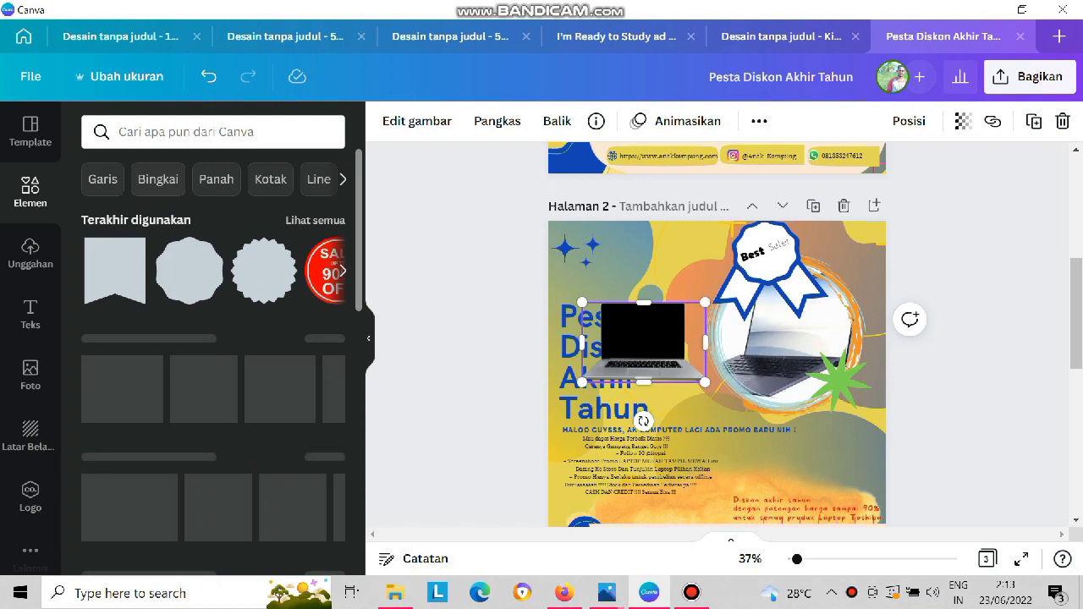
left_click(157, 178)
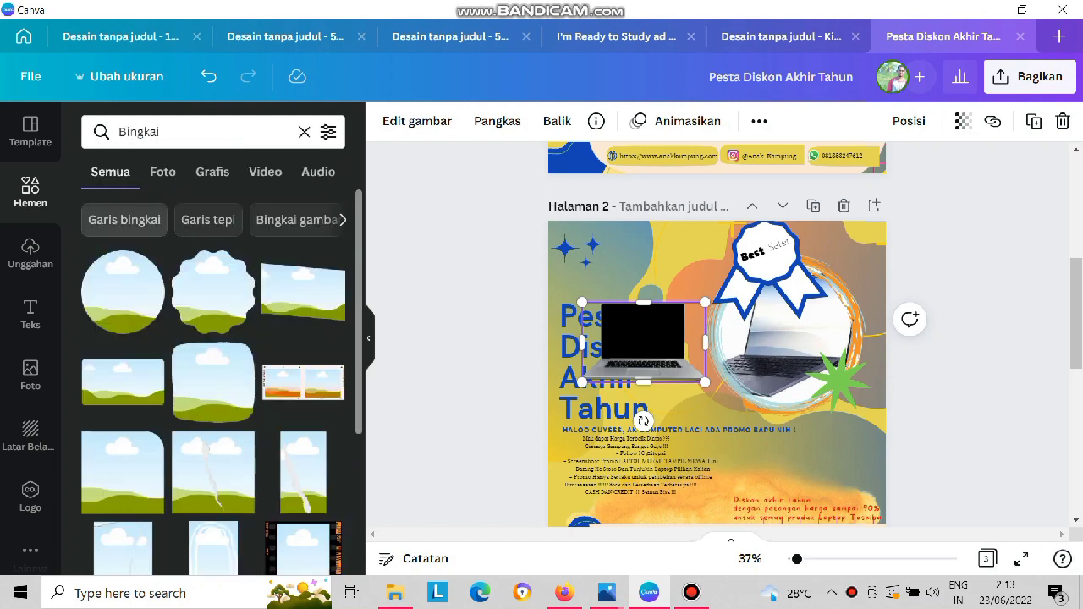
left_click(123, 292)
left_click_drag(630, 304, 716, 390)
left_click_drag(761, 433, 608, 277)
left_click_drag(648, 345, 607, 285)
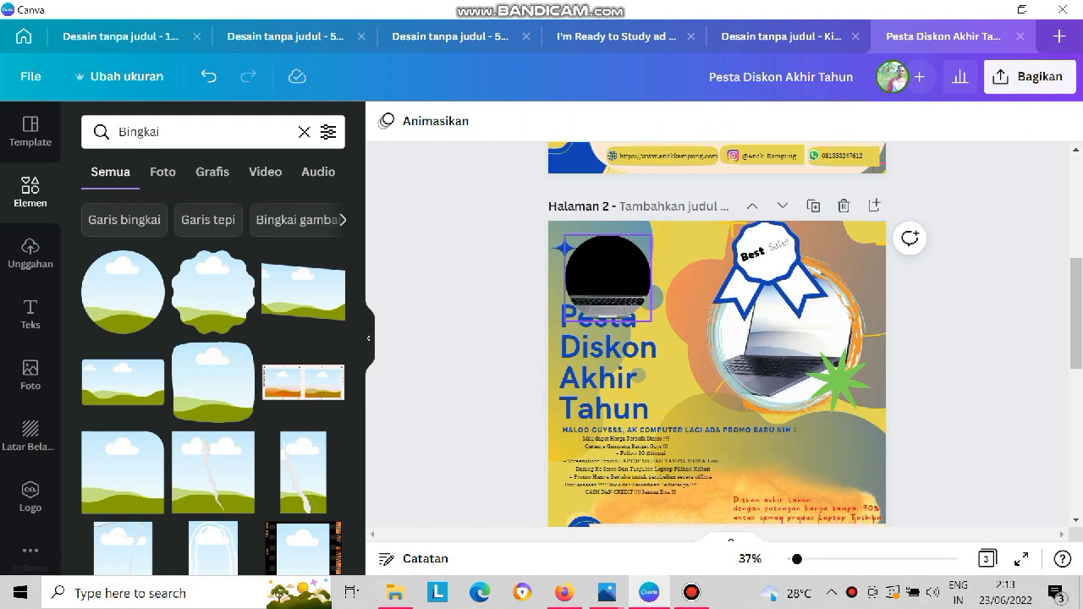
Undo filling the circular frame, then enlarge the laptop photo and place it behind the frame.
key("ctrl+z")
key("ctrl+z")
left_click(646, 345)
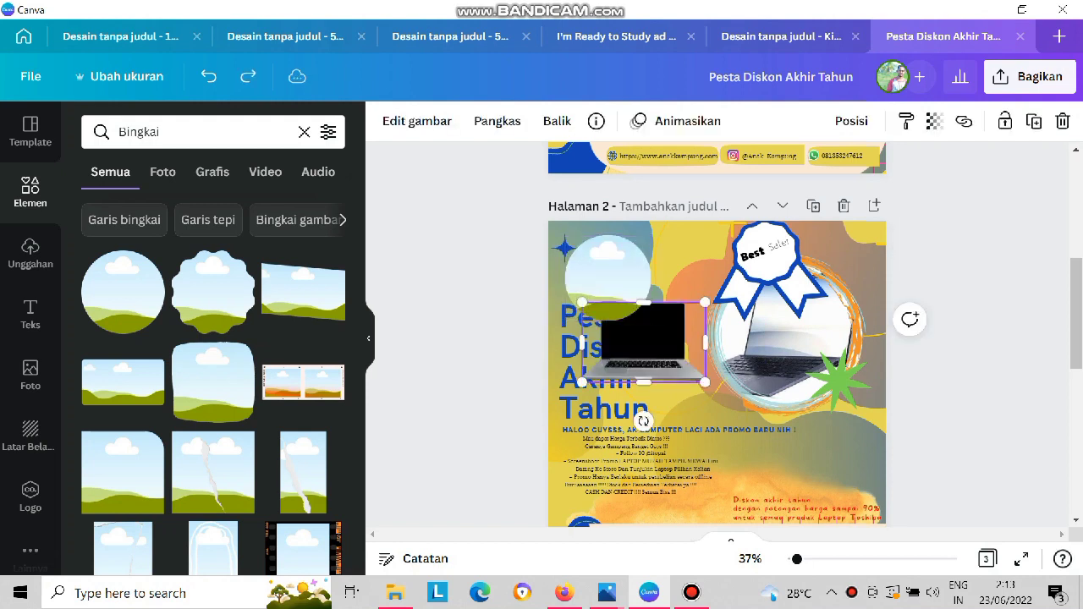
mouse_move(704, 343)
left_mouse_down()
mouse_move(677, 345)
mouse_move(738, 355)
mouse_move(692, 346)
mouse_move(706, 344)
left_mouse_up()
mouse_move(644, 302)
left_mouse_down()
mouse_move(644, 262)
mouse_move(604, 275)
mouse_move(633, 293)
left_mouse_up()
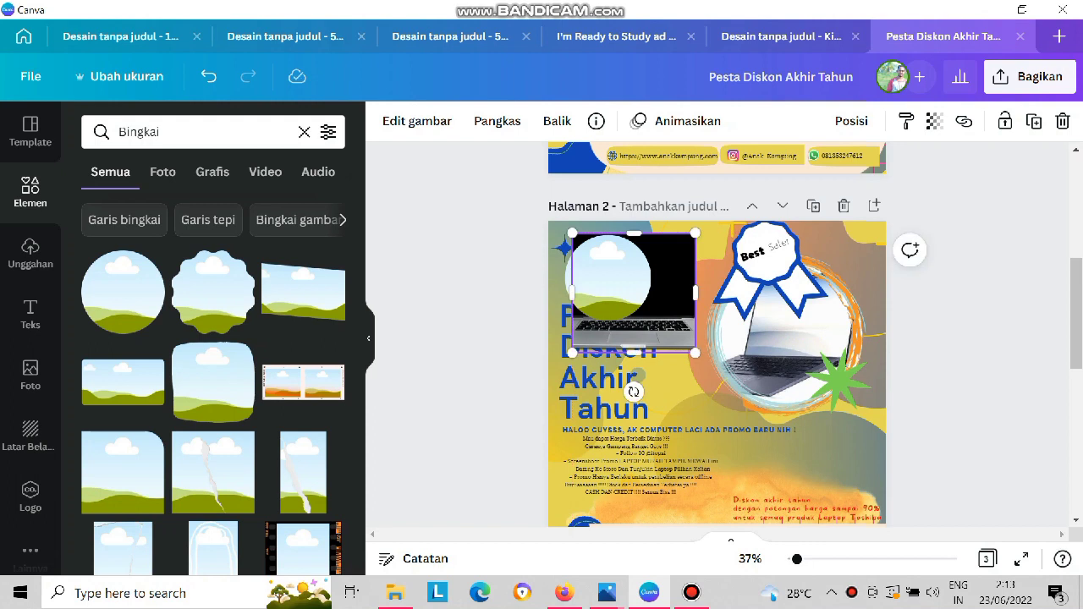
Try shrinking the laptop photo to fit the circular frame and moving the frame over it, then undo these changes.
left_click_drag(695, 353, 621, 291)
left_click(604, 271)
left_click_drag(590, 247, 624, 284)
key("ctrl+z")
key("ctrl+z")
key("ctrl+z")
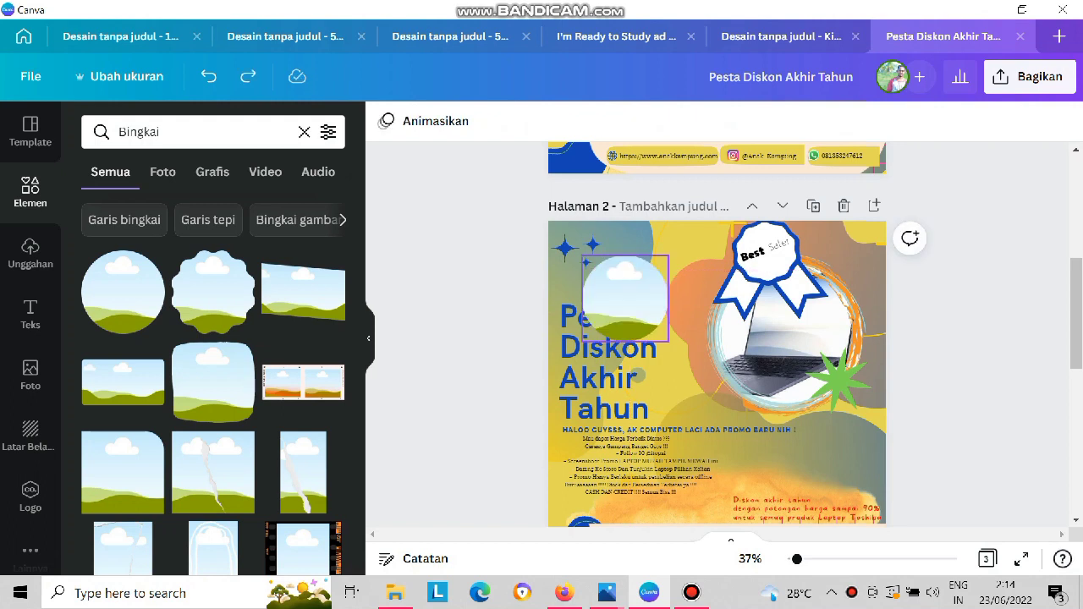
key("ctrl+z")
key("ctrl+z")
Delete the black-screen laptop photo and the circular frame from the poster.
left_click(636, 330)
key("Delete")
left_click(607, 269)
key("Delete")
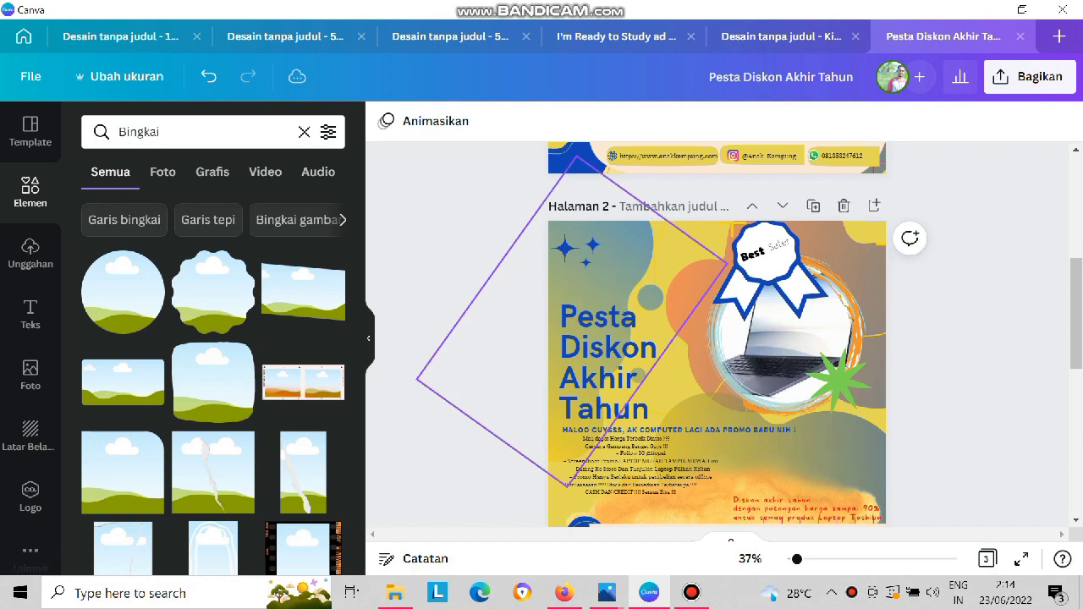
Add a rounded square frame and fill it with the photo of hands typing on a black laptop.
left_click(214, 380)
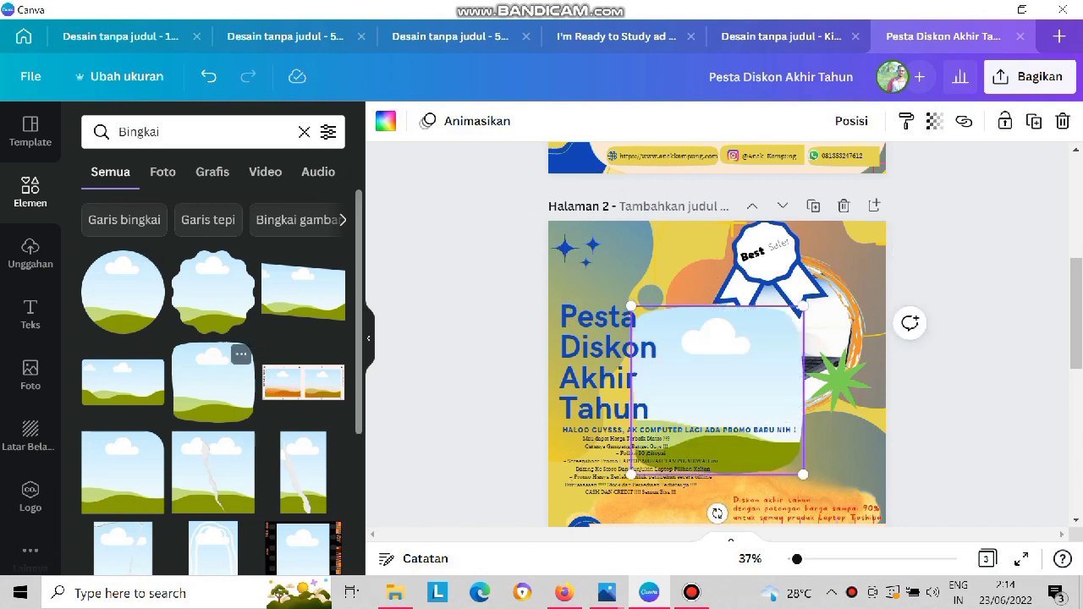
left_click(31, 373)
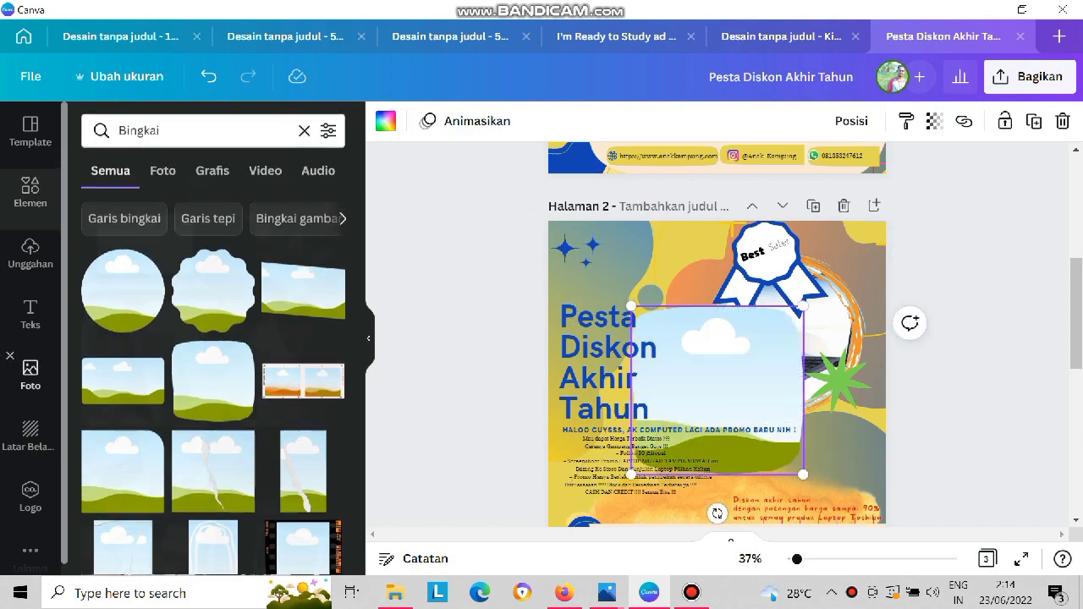
scroll(229, 254, "down", 3)
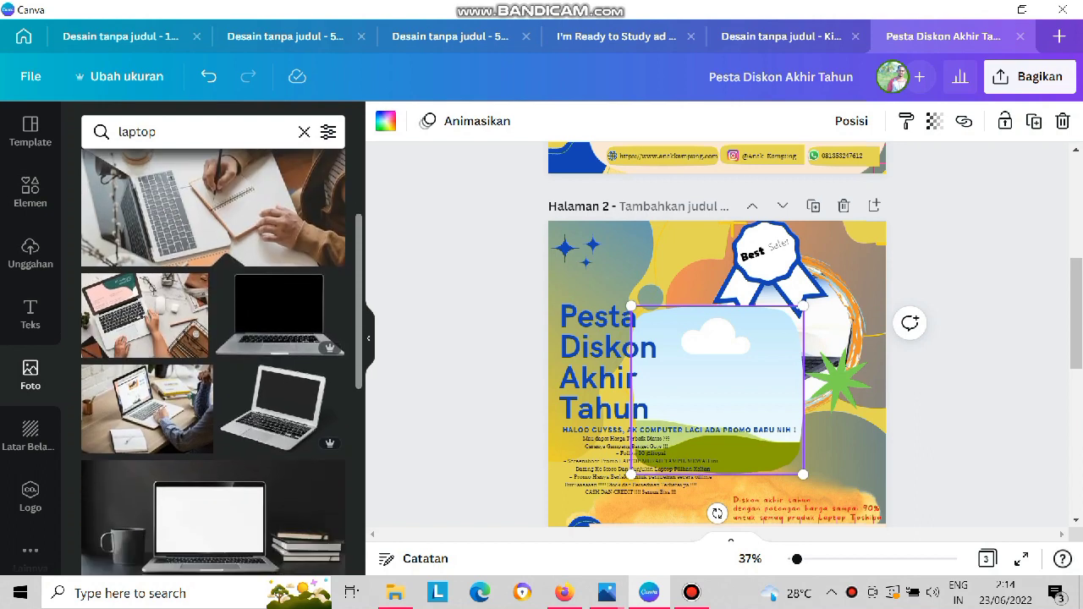
scroll(213, 363, "down", 3)
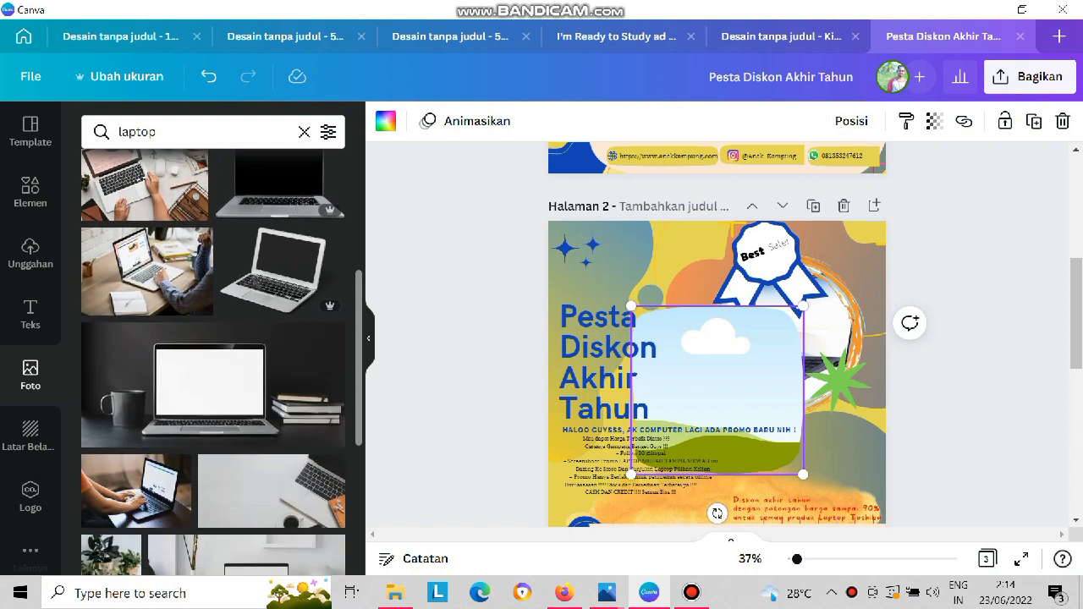
left_click(135, 491)
Shrink the rounded framed laptop photo and place it above the title, beside the large blue star.
left_click_drag(756, 394, 777, 372)
left_click_drag(718, 390, 659, 313)
left_click_drag(743, 396, 612, 266)
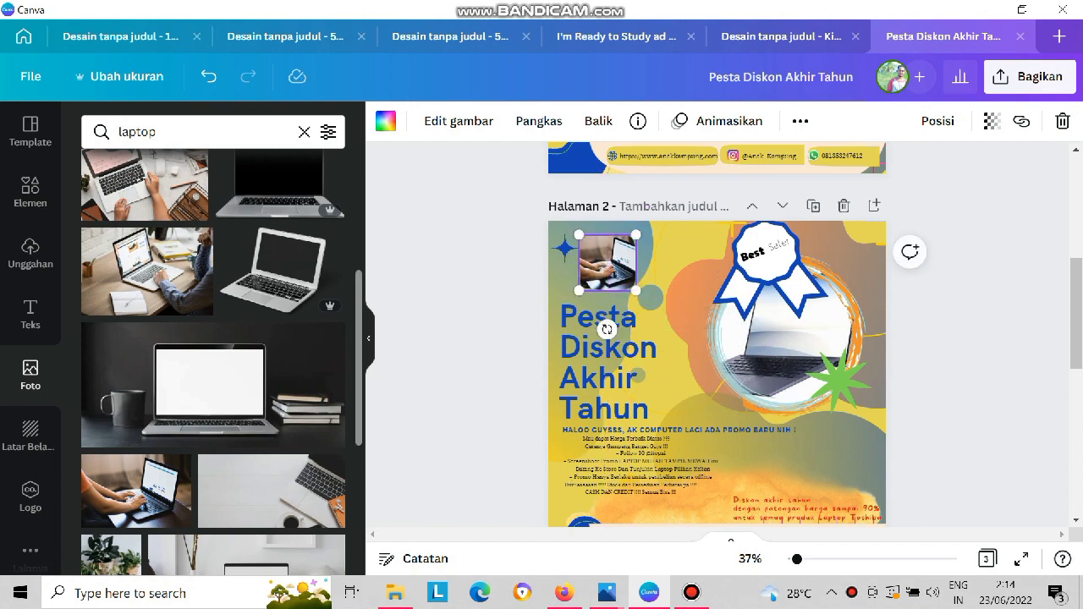
Add a second rounded square frame and fill it with the photo of an open silver laptop with a black screen.
left_click(31, 190)
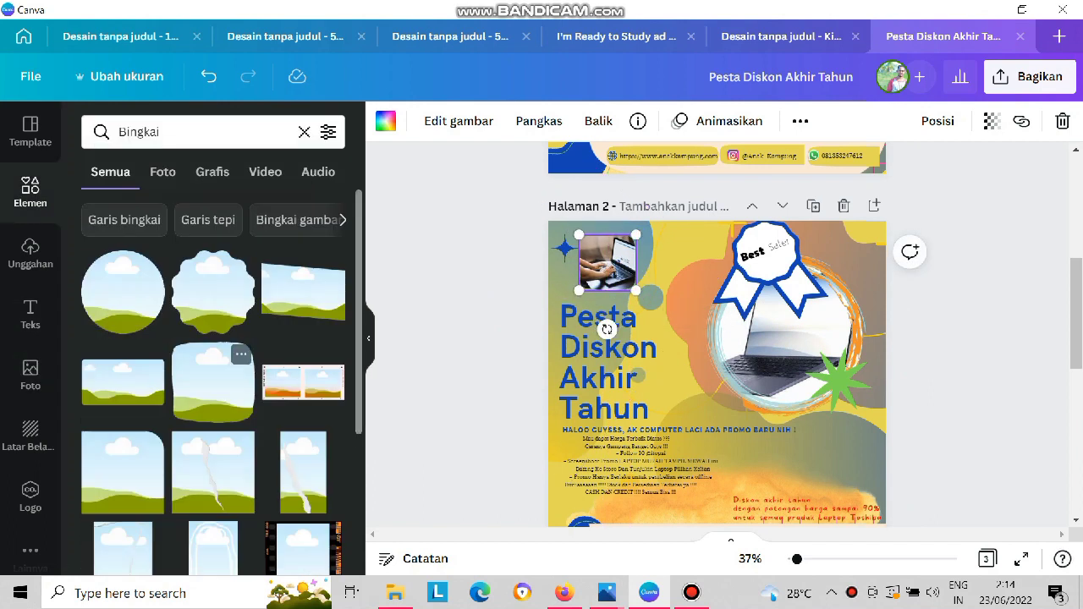
left_click(213, 381)
left_click(30, 372)
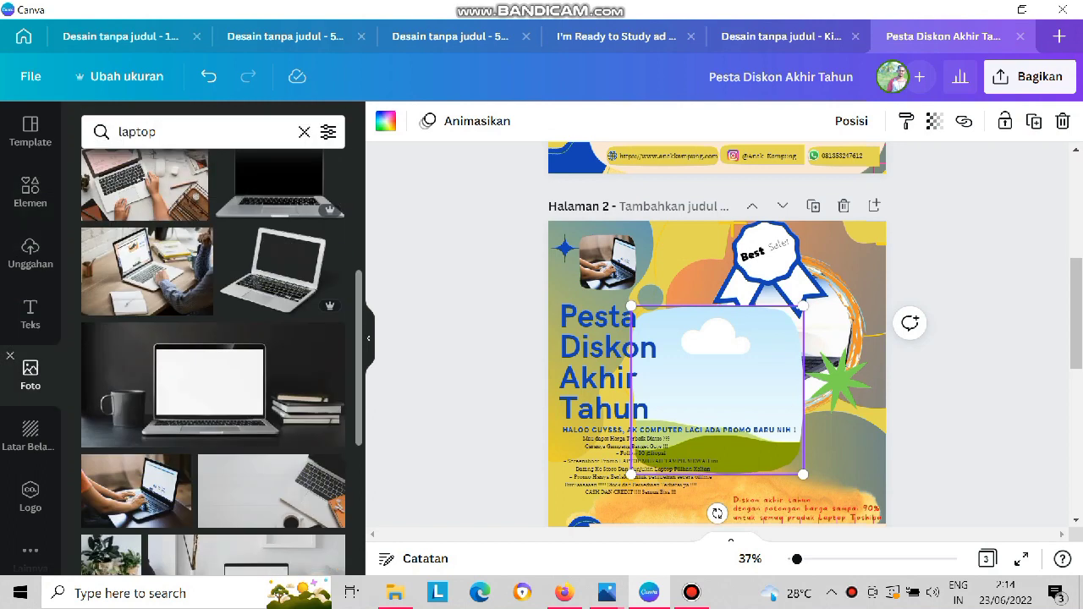
scroll(271, 270, "down", 5)
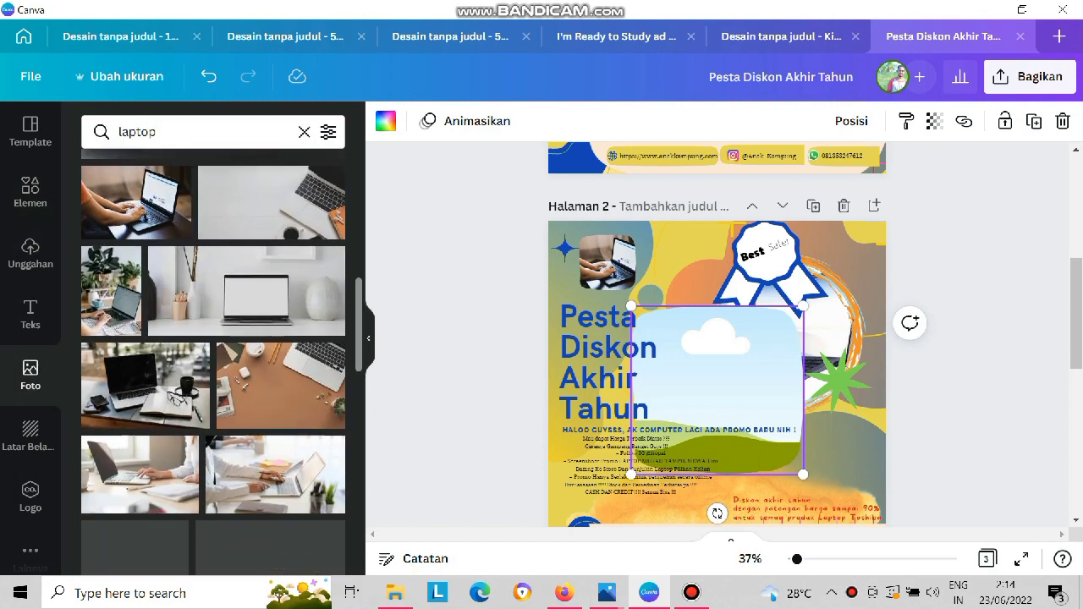
scroll(213, 362, "down", 1)
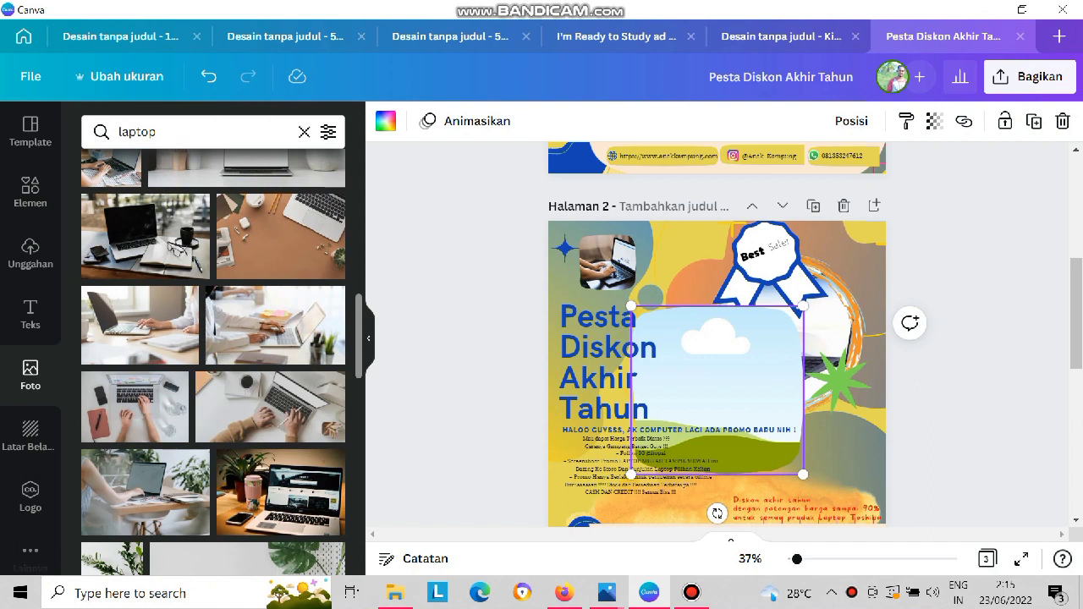
scroll(214, 362, "down", 5)
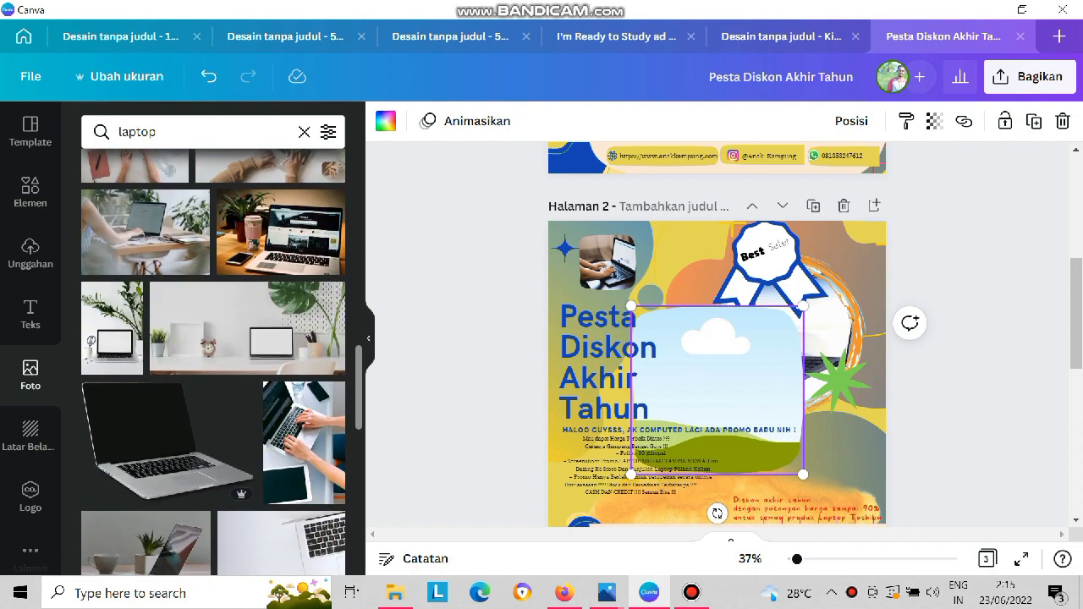
left_click(167, 440)
left_click_drag(682, 389, 715, 286)
Place the second framed laptop photo beside the first one and move the circular laptop picture down below the ribbon badge.
left_click_drag(791, 382, 684, 272)
left_click_drag(782, 342, 799, 410)
Try to move the ribbon badge and its Best Seller lettering down together, then undo the move.
left_click_drag(753, 255, 754, 256)
key("ctrl+z")
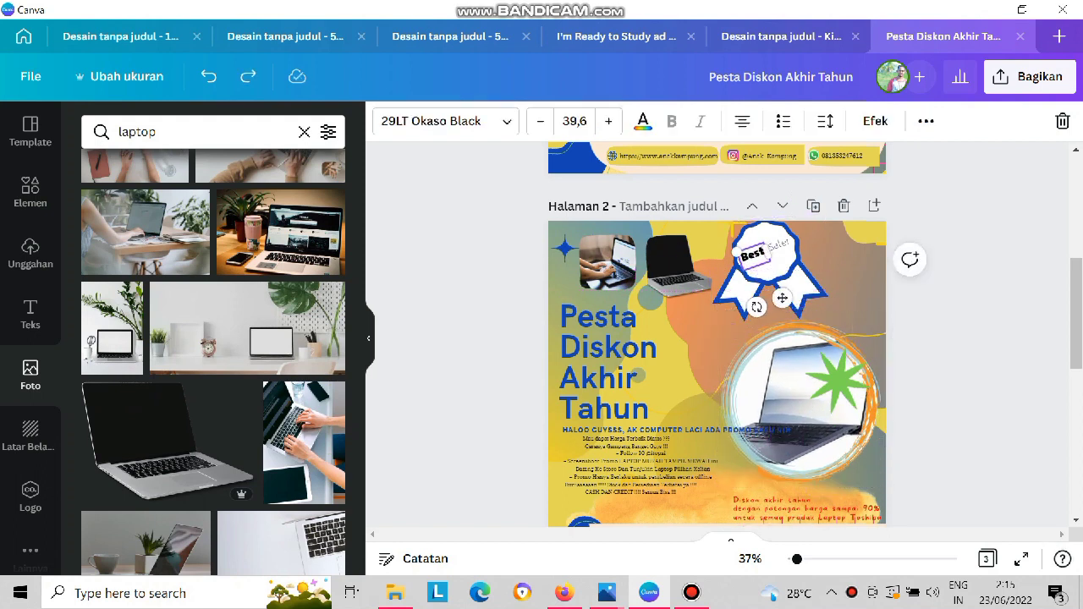
left_click(782, 298)
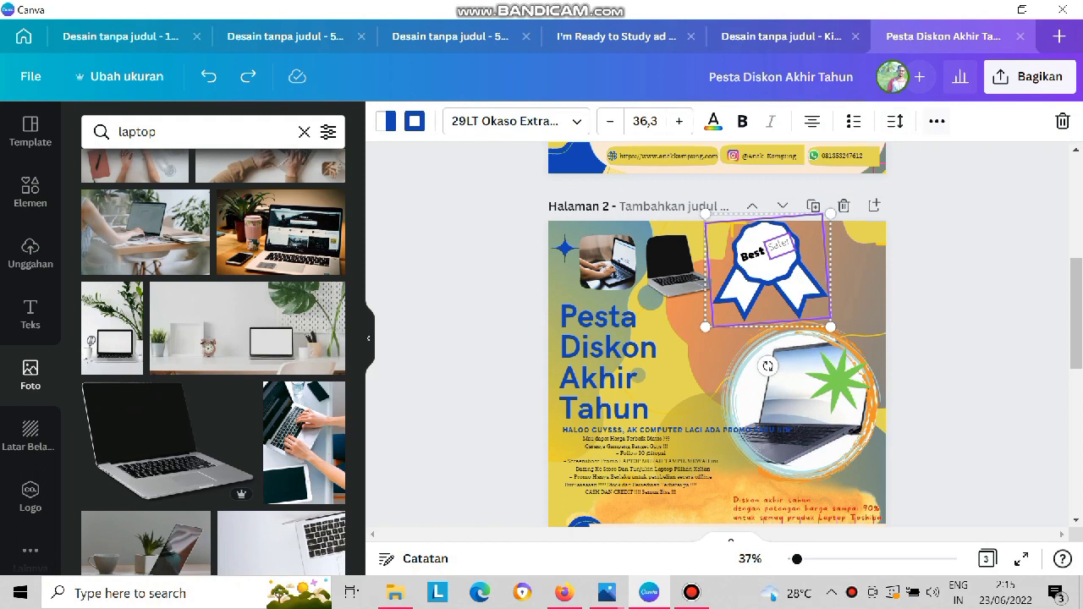
left_click(937, 121)
left_click(699, 162)
left_click_drag(767, 273, 785, 284)
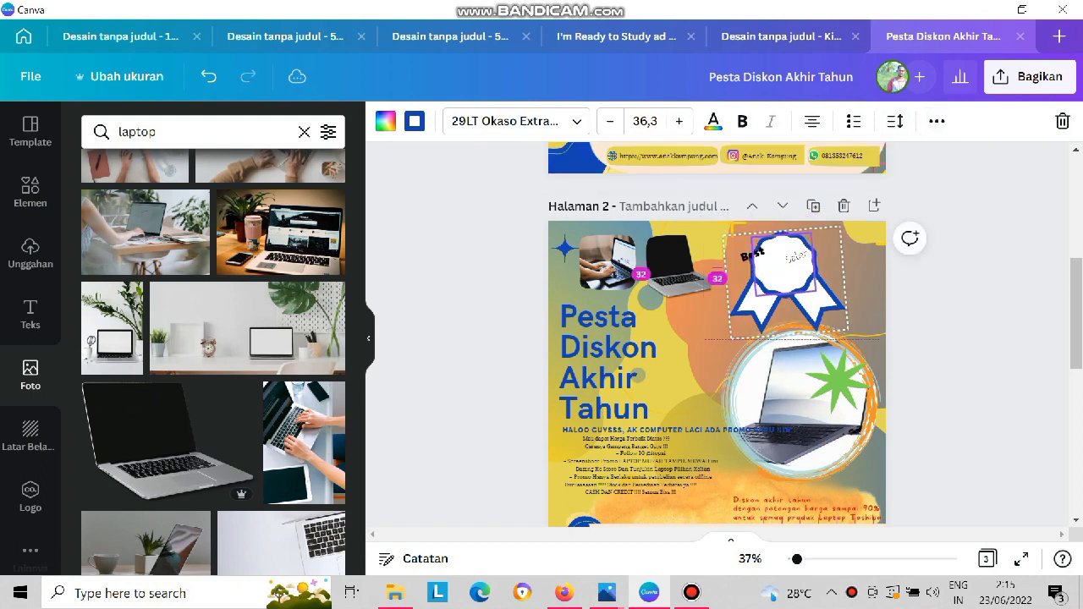
key("ctrl+z")
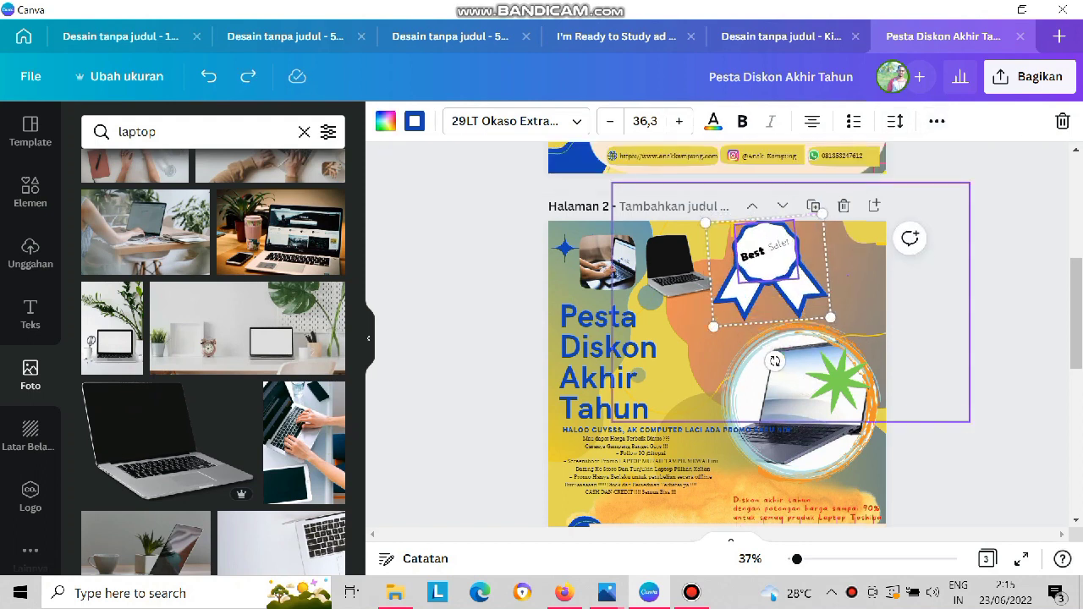
left_click(852, 286)
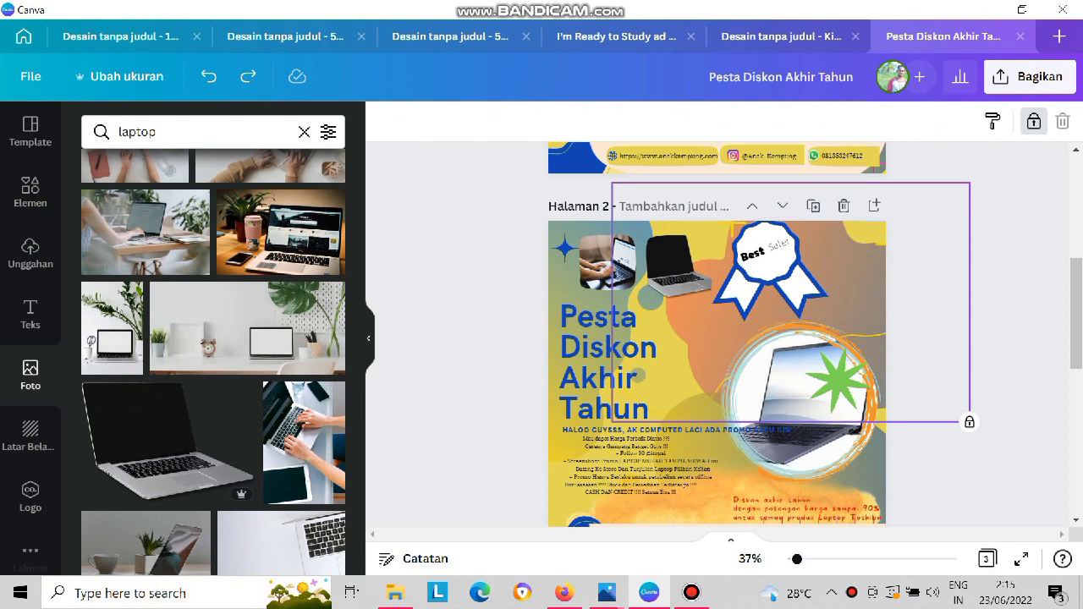
left_click(997, 315)
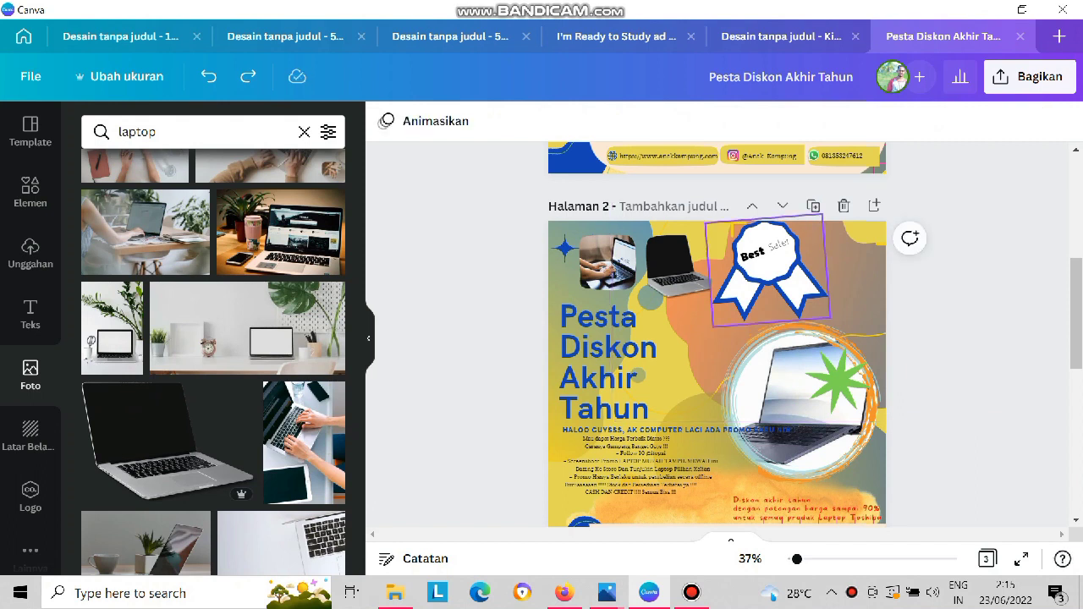
Select the ribbon badge together with its lettering and move it down onto the upper edge of the circular laptop picture.
left_click(769, 272)
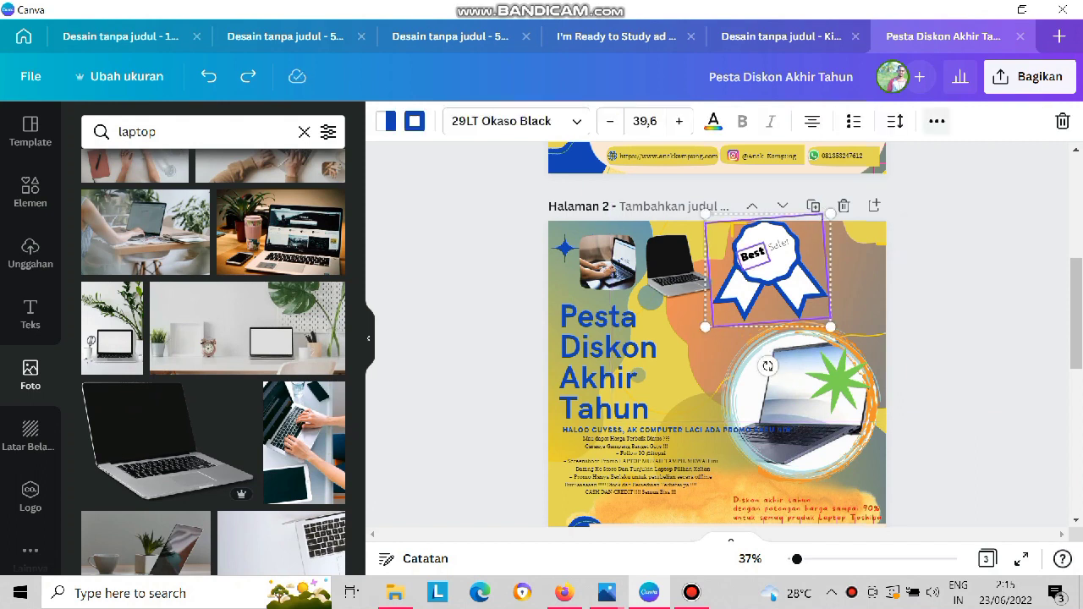
left_click(936, 121)
left_click_drag(768, 273, 775, 332)
Move the green star to the lower edge of the circular laptop picture and align the second framed photo with the first.
left_click_drag(837, 385, 859, 465)
mouse_move(677, 269)
left_mouse_down()
mouse_move(719, 302)
mouse_move(680, 263)
left_mouse_up()
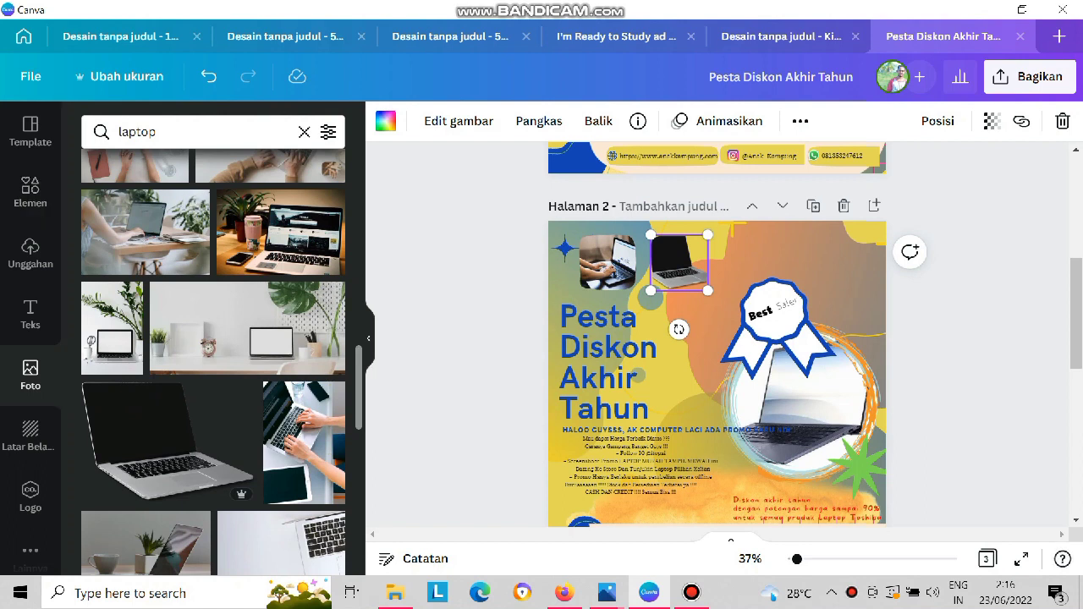
Browse further laptop photos and add a third rounded square frame to the poster.
scroll(213, 362, "down", 10)
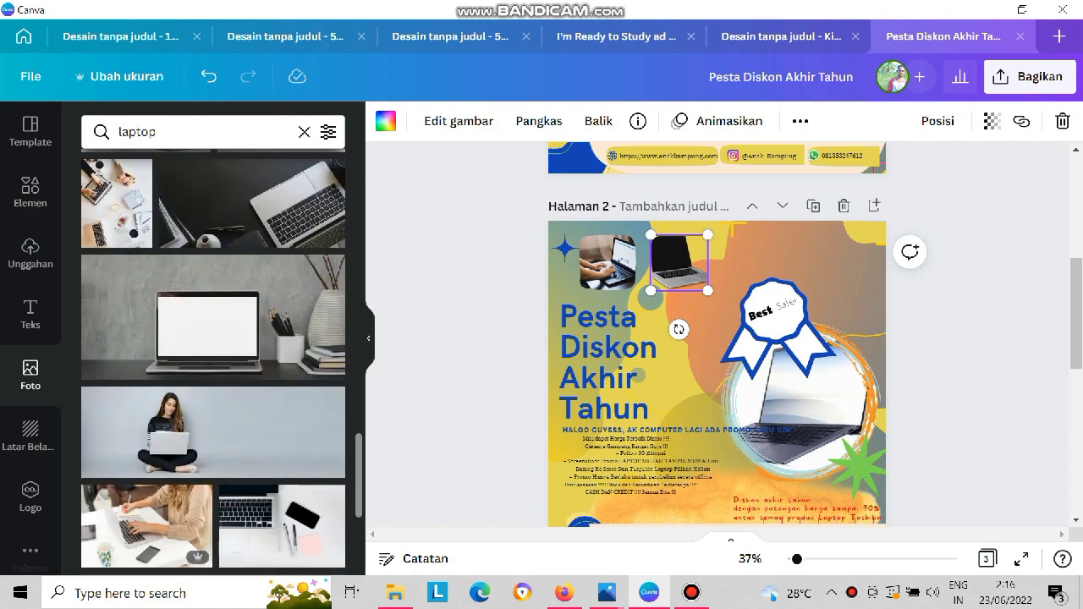
scroll(213, 362, "down", 3)
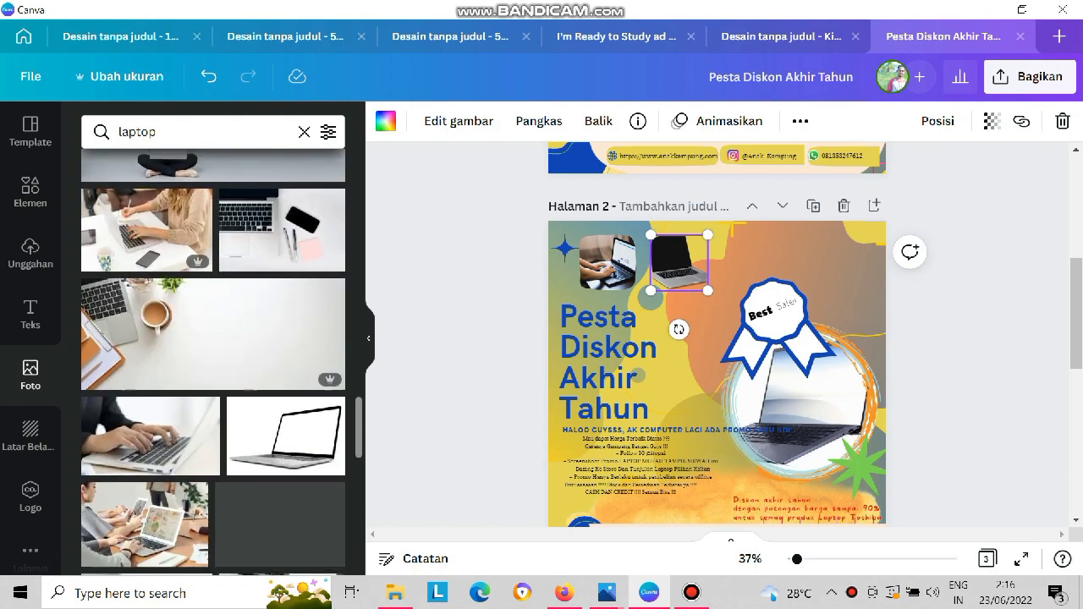
scroll(213, 362, "down", 2)
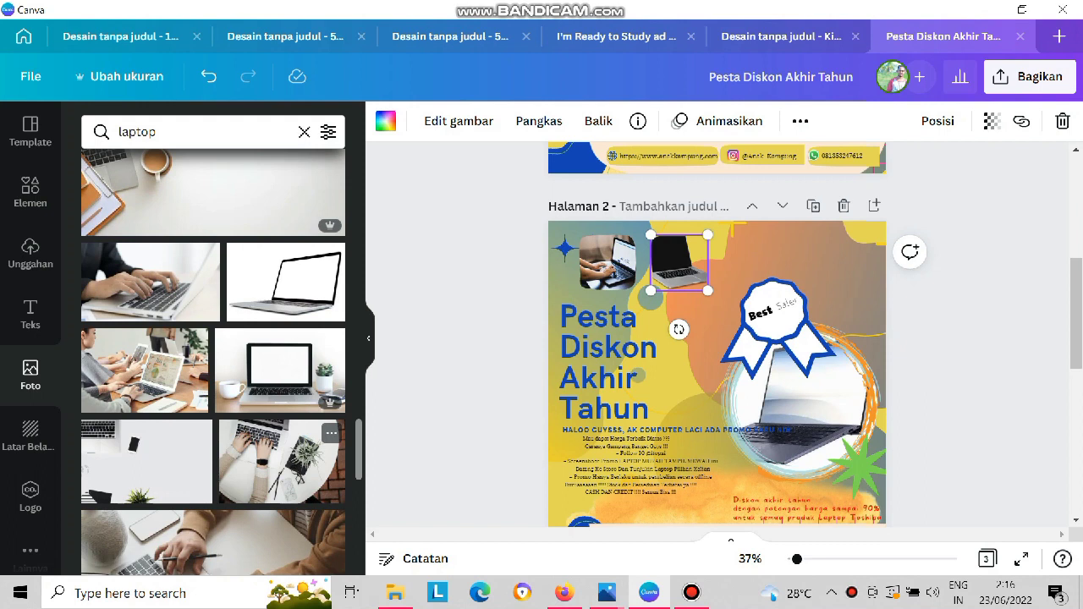
scroll(213, 362, "down", 3)
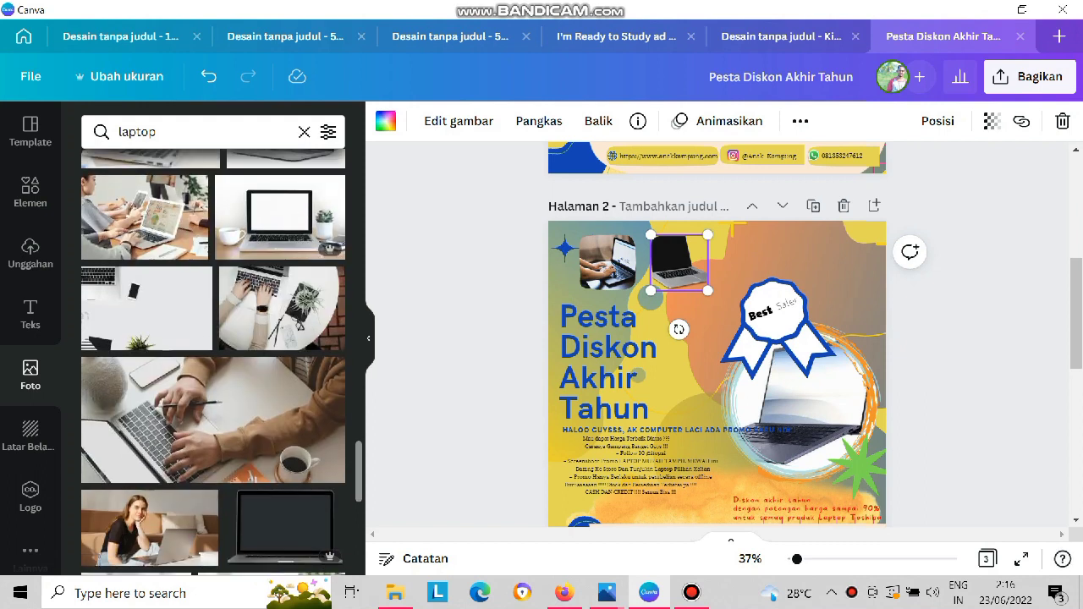
scroll(214, 362, "down", 3)
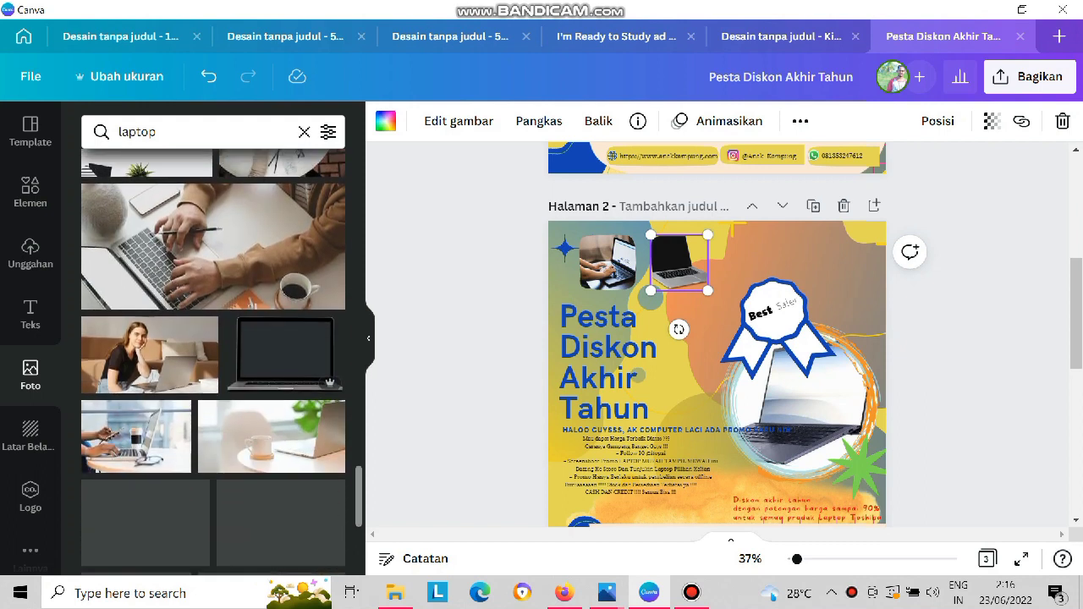
scroll(213, 351, "down", 2)
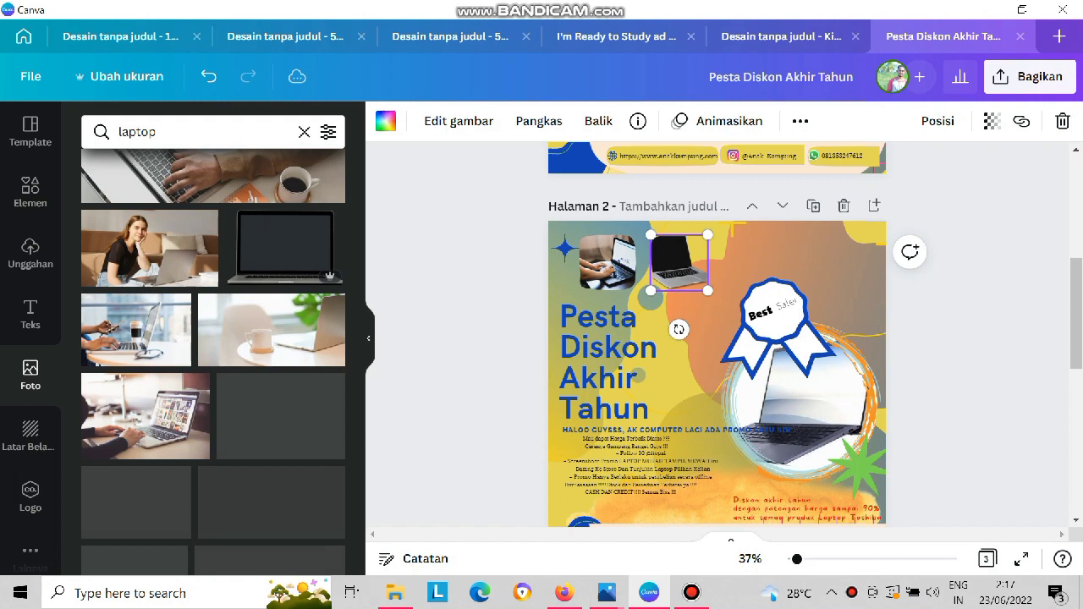
scroll(213, 351, "down", 1)
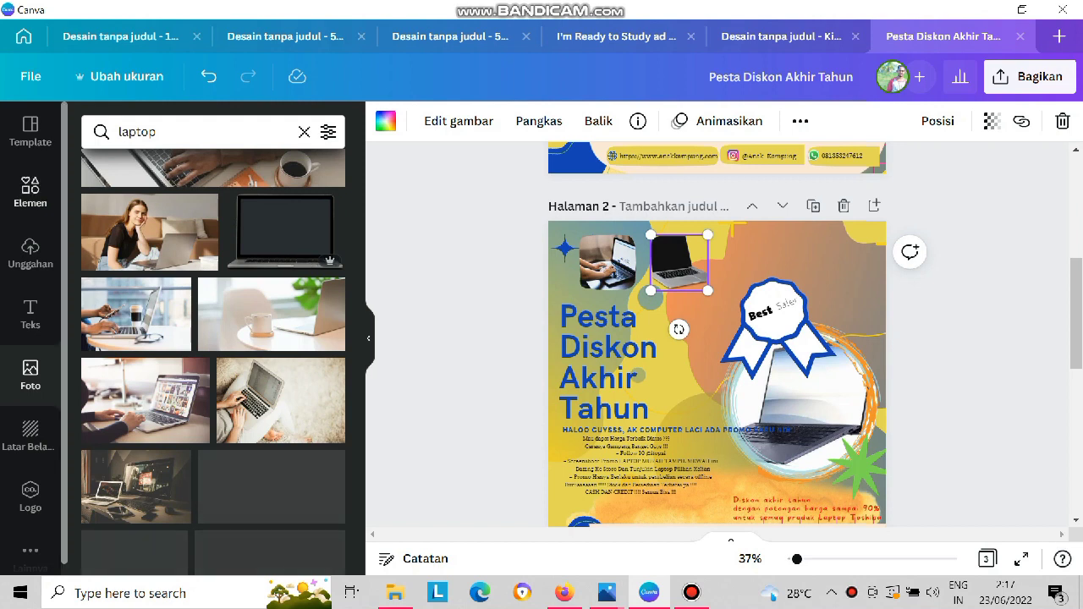
left_click(30, 192)
left_click(212, 381)
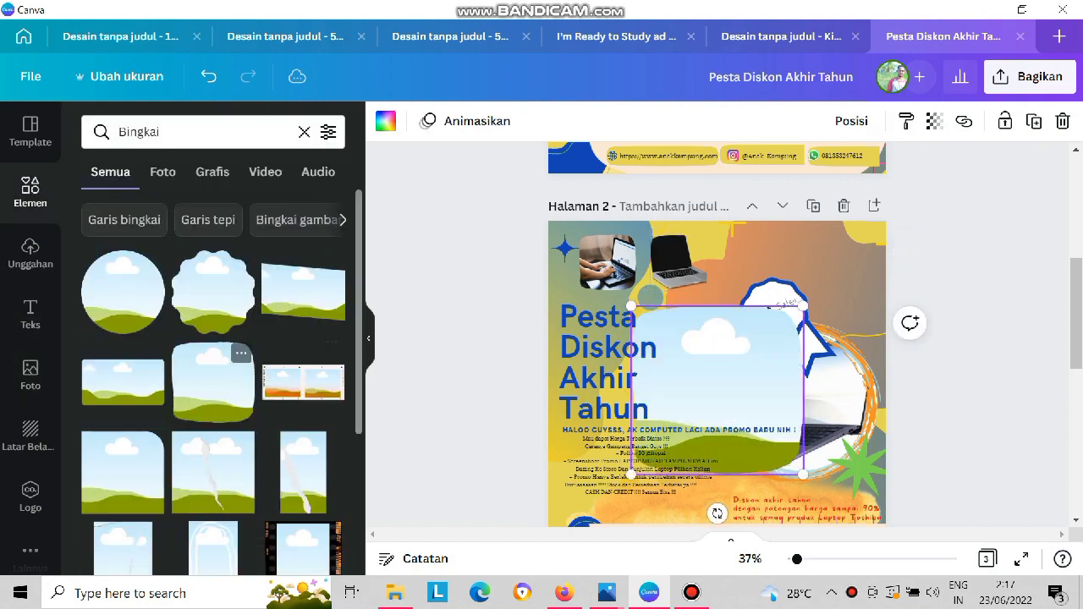
left_click(30, 372)
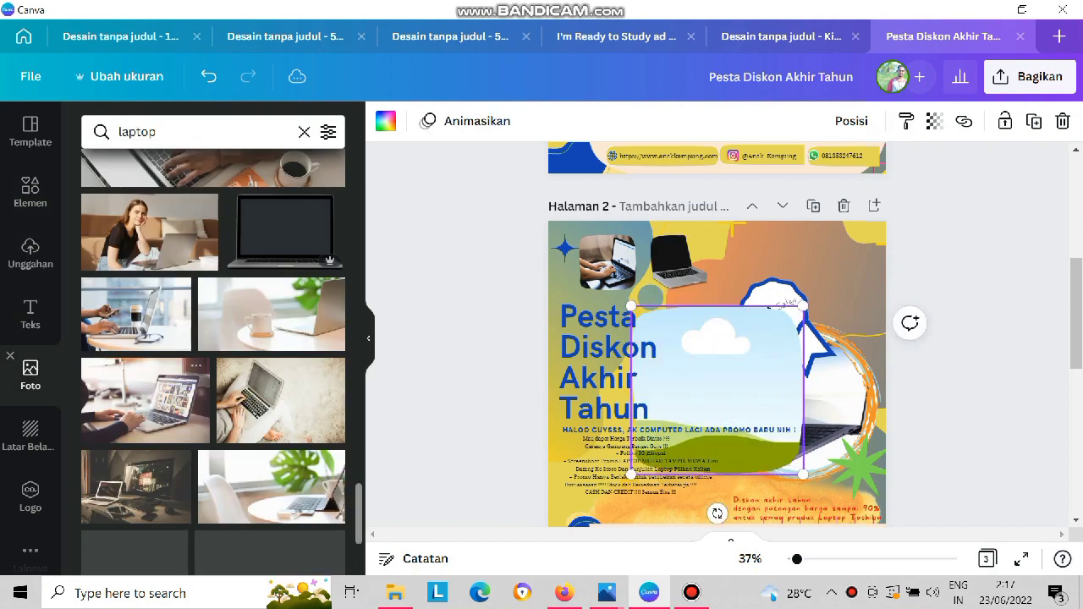
Try filling the enlarged third frame with the front-facing black-screen laptop photo, then undo the fill and delete the photo.
left_click(285, 232)
left_click_drag(717, 390, 772, 415)
left_click(660, 318)
left_click_drag(631, 306, 550, 228)
left_click_drag(745, 396, 641, 341)
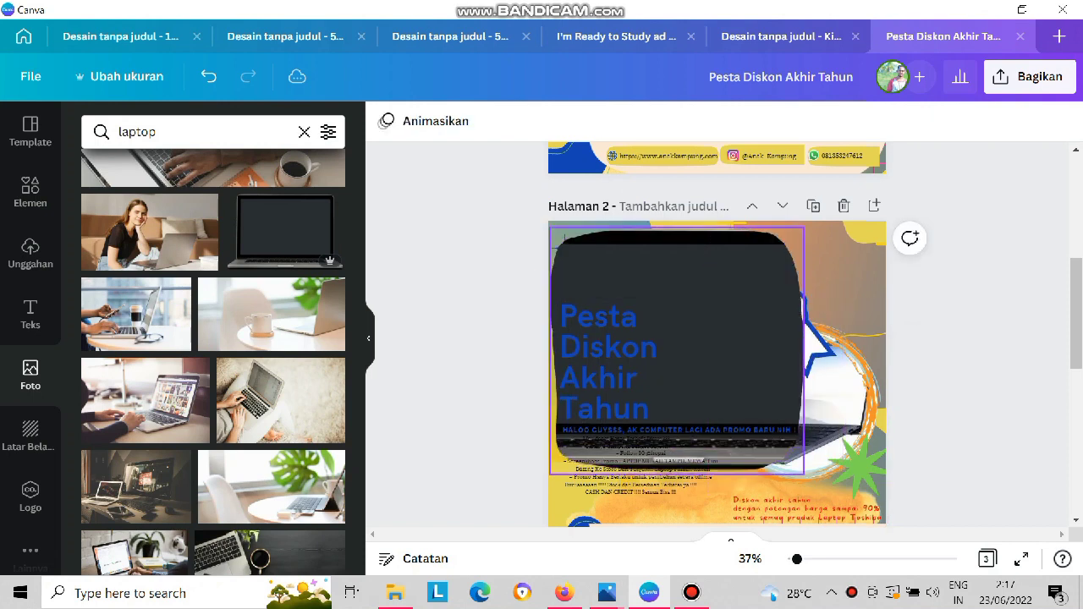
key("ctrl+z")
key("ctrl+z")
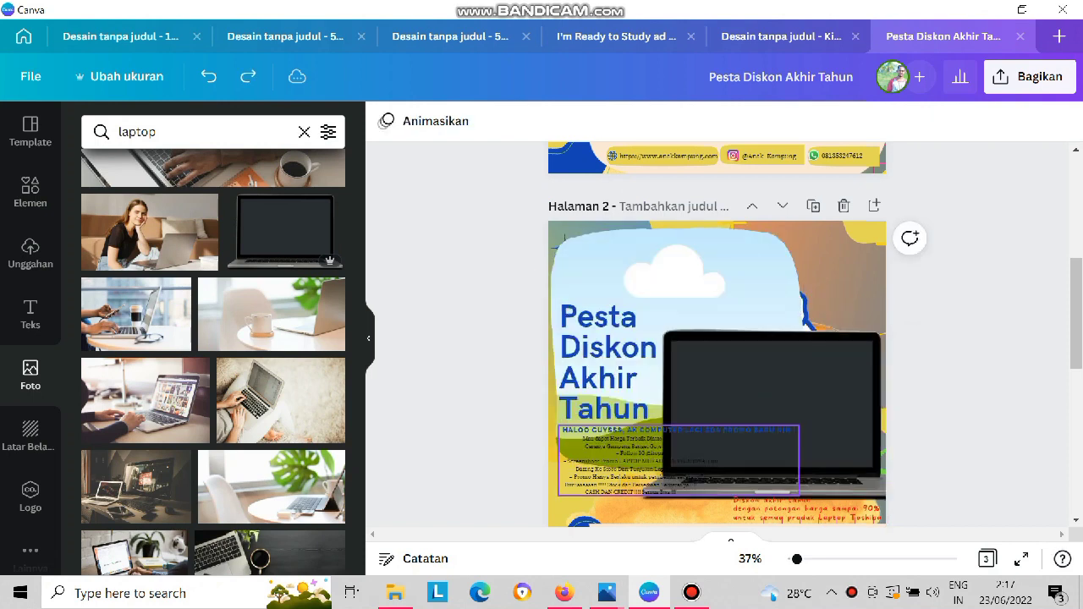
left_click(740, 394)
key("Delete")
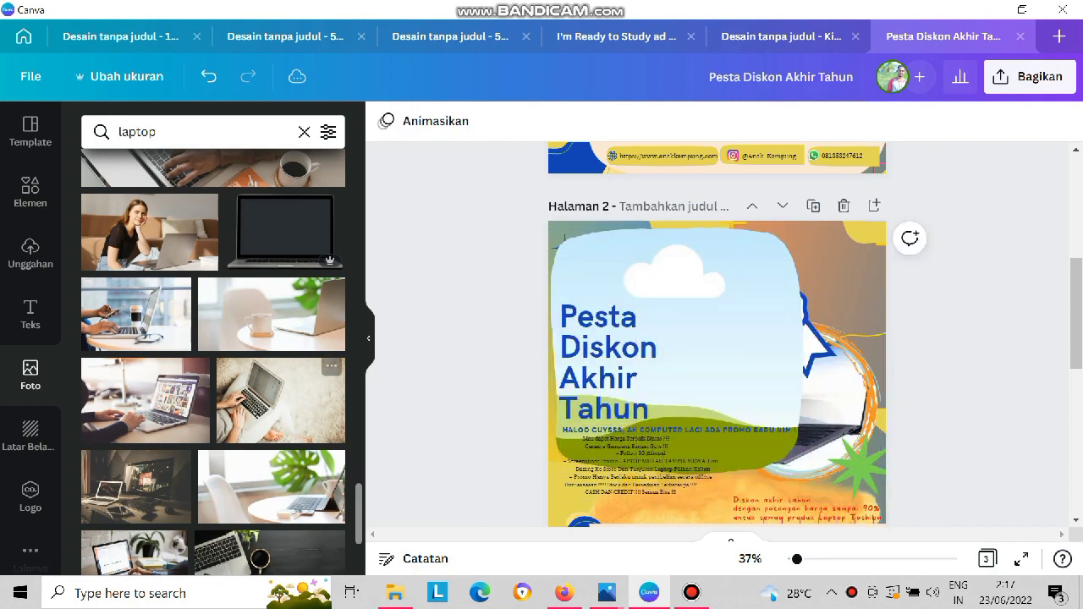
Add the overhead photo of hands typing on a laptop on a fluffy rug, crop it, and fill the third frame with it.
left_click(280, 400)
left_click_drag(718, 390, 694, 361)
key("ctrl+z")
left_click(704, 364)
left_click_drag(829, 360, 713, 360)
left_click_drag(637, 451, 637, 417)
left_click_drag(644, 377, 683, 382)
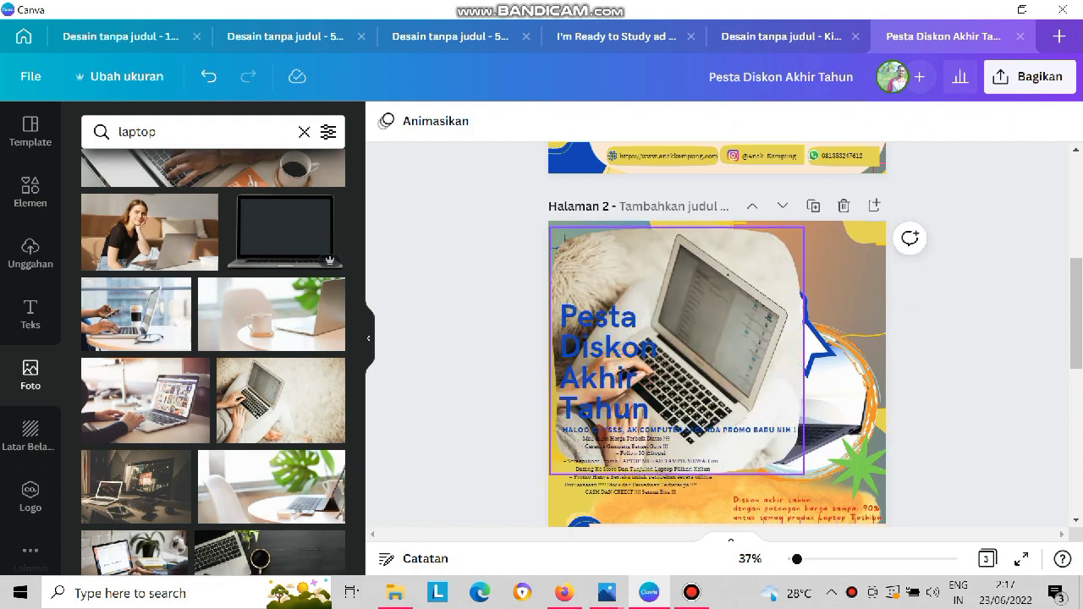
Shrink the framed rug laptop photo to a small square and place it near the poster's upper-right corner.
left_click(751, 453)
left_click_drag(804, 475, 645, 319)
left_click_drag(597, 275, 758, 268)
left_click_drag(805, 311, 776, 284)
left_click_drag(745, 252, 747, 257)
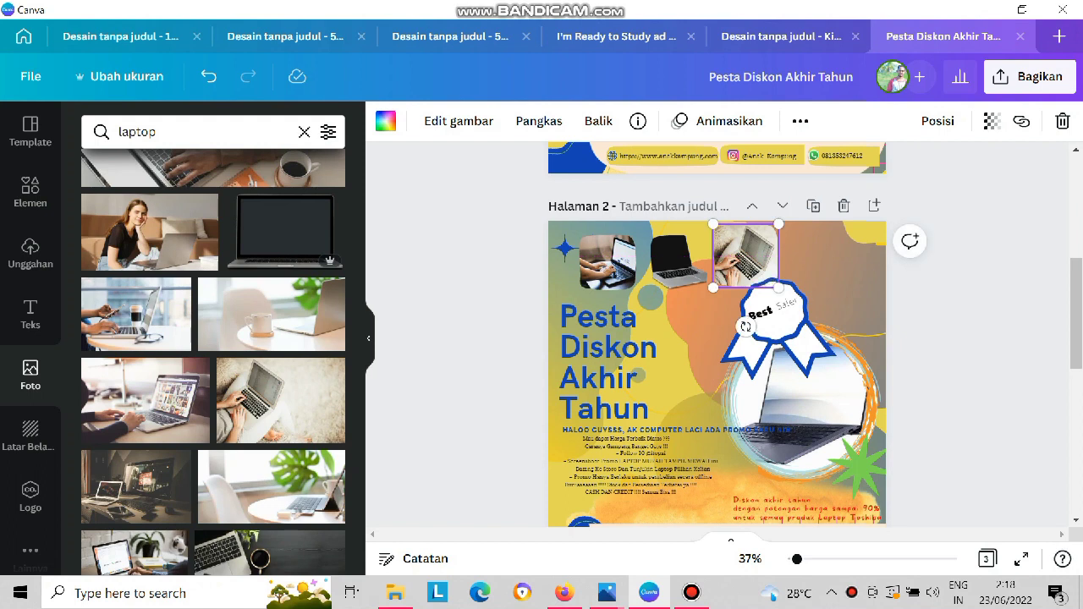
left_click_drag(747, 257, 833, 261)
Space the framed photos evenly across the top of the poster and remove the black-screen laptop from the middle frame.
left_click_drag(679, 264, 722, 261)
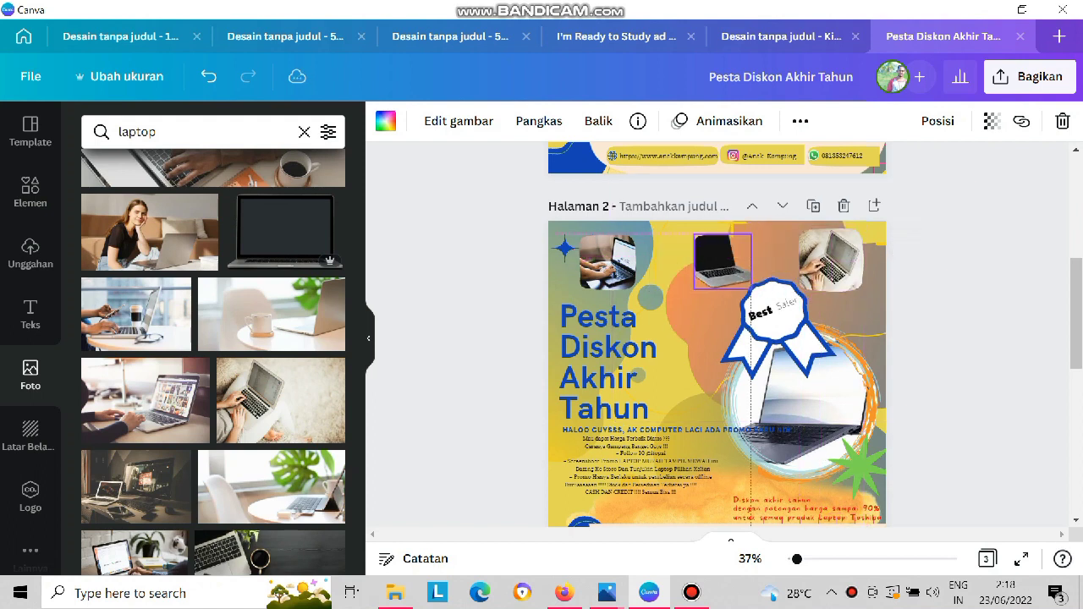
left_click_drag(608, 262, 612, 260)
left_click_drag(720, 259, 714, 259)
key("Delete")
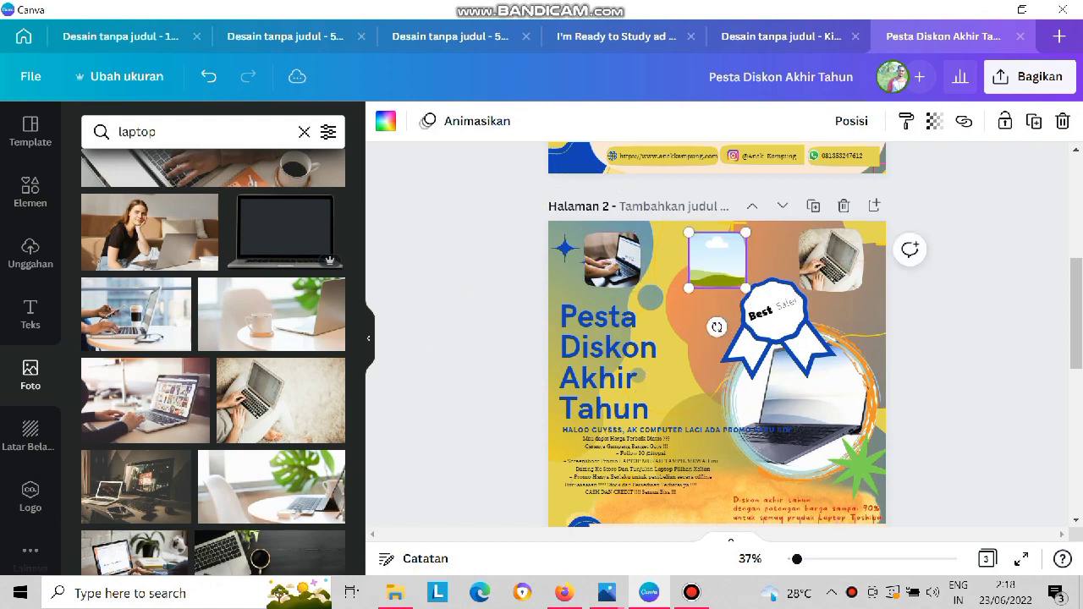
Add the photo of a silver laptop on a black desk, crop its left and bottom edges, and fill the middle frame with it.
scroll(213, 362, "down", 3)
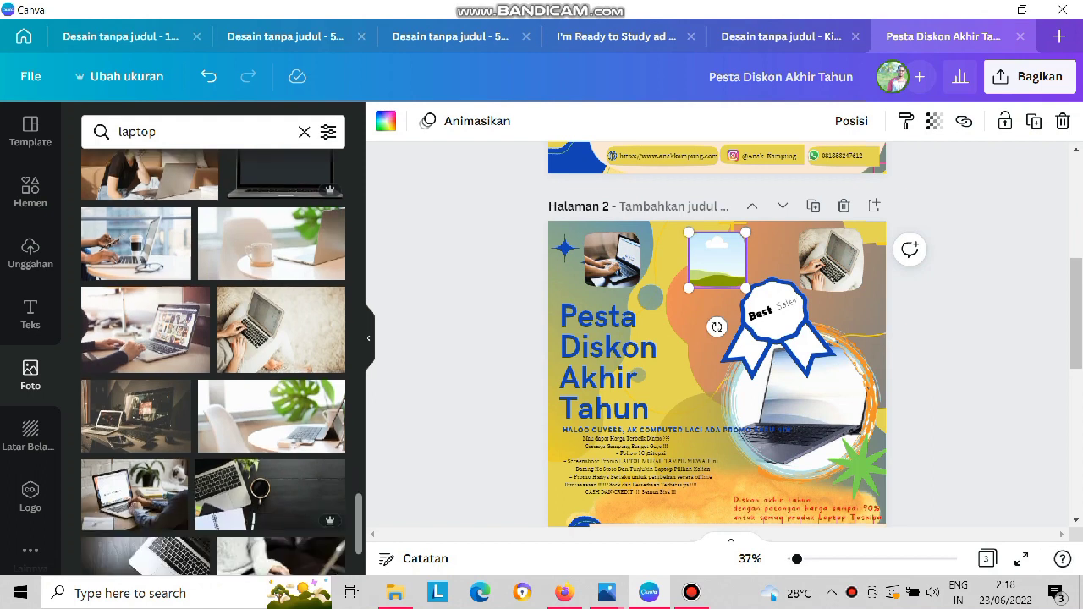
left_click(145, 442)
left_click_drag(737, 364, 717, 260)
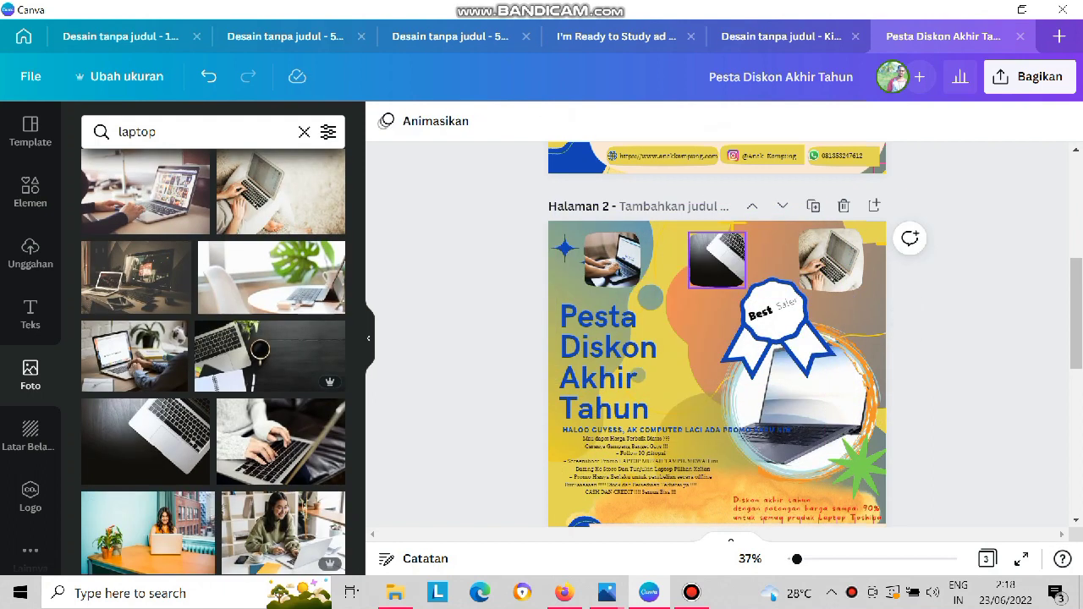
key("ctrl+z")
left_click(630, 348)
left_click(709, 288)
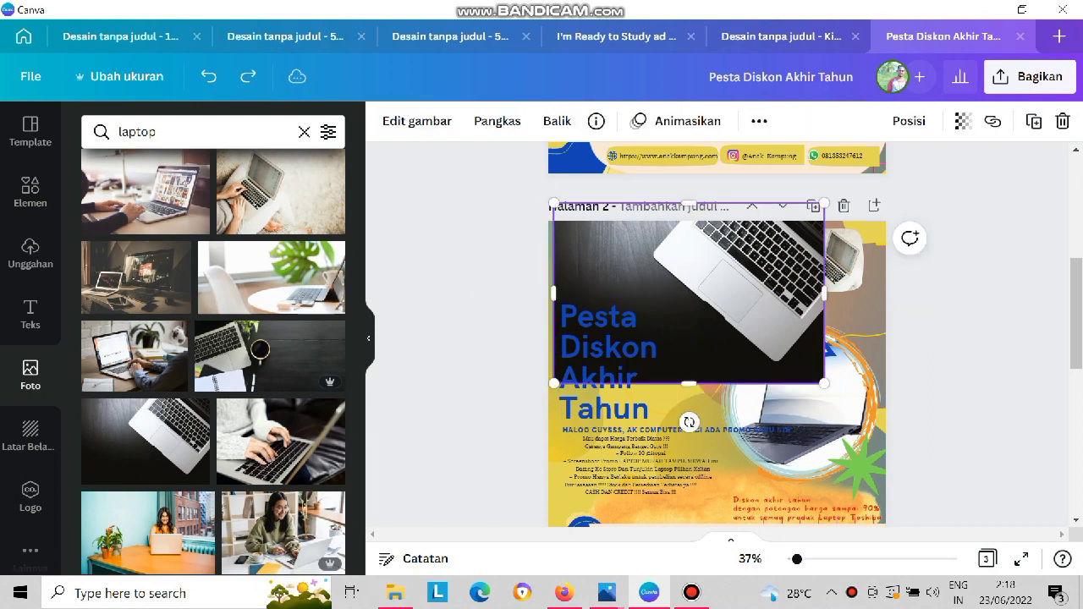
left_click_drag(554, 293, 645, 292)
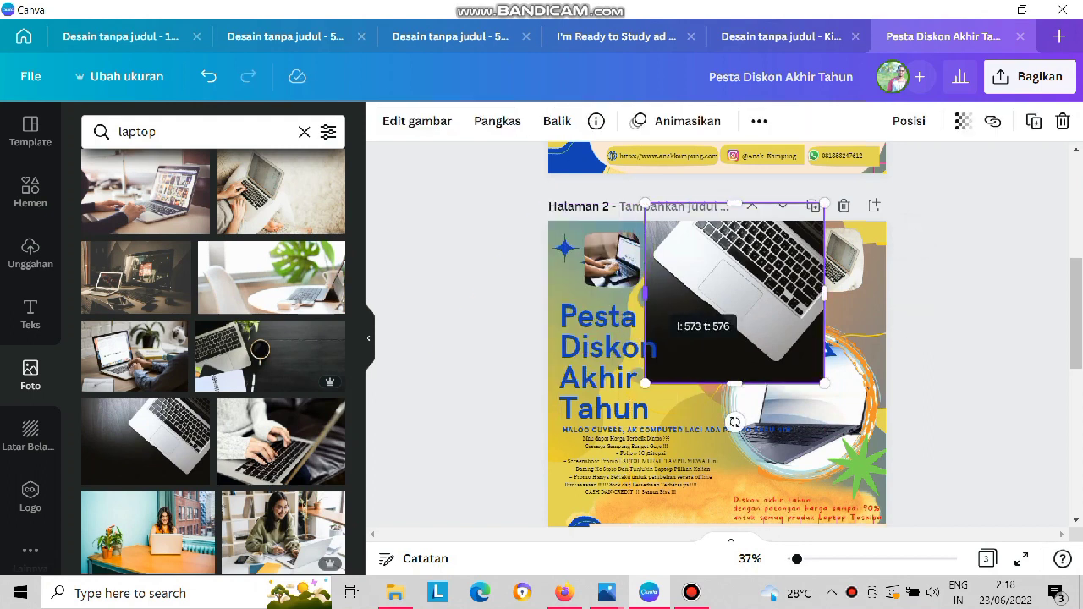
left_click_drag(734, 383, 735, 369)
left_click_drag(732, 326, 717, 259)
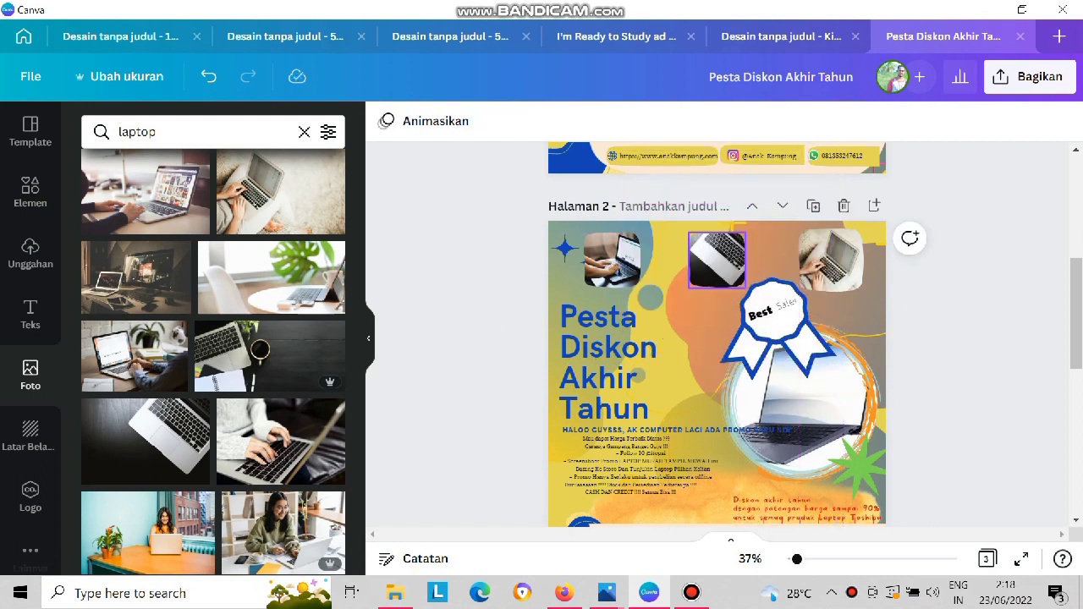
left_click(704, 325)
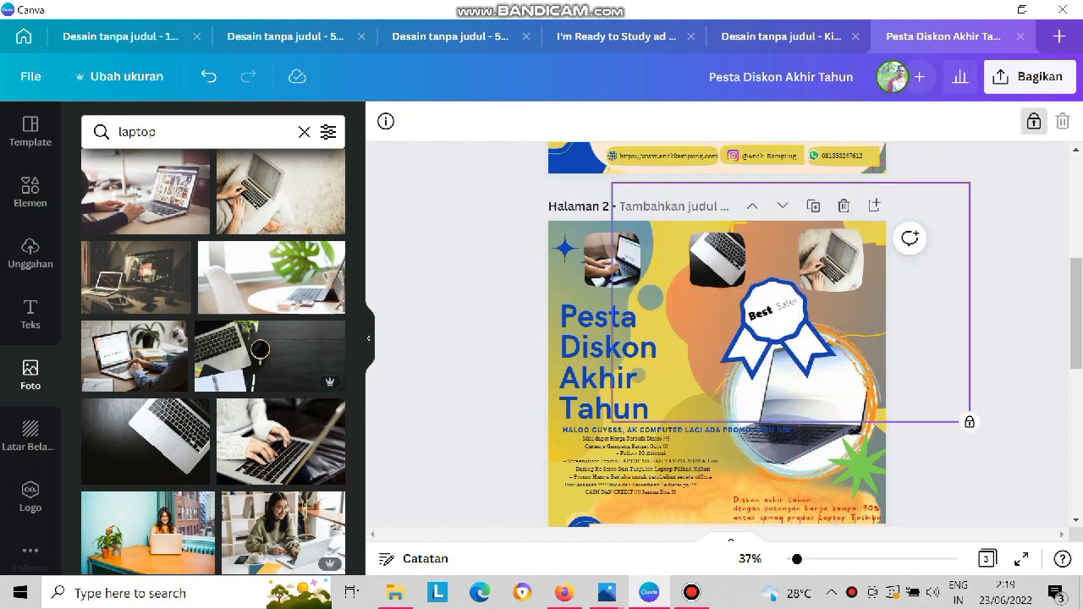
Group the three framed laptop photos closer together in the poster's upper-left corner, slightly shrinking the middle and third ones.
key("Escape")
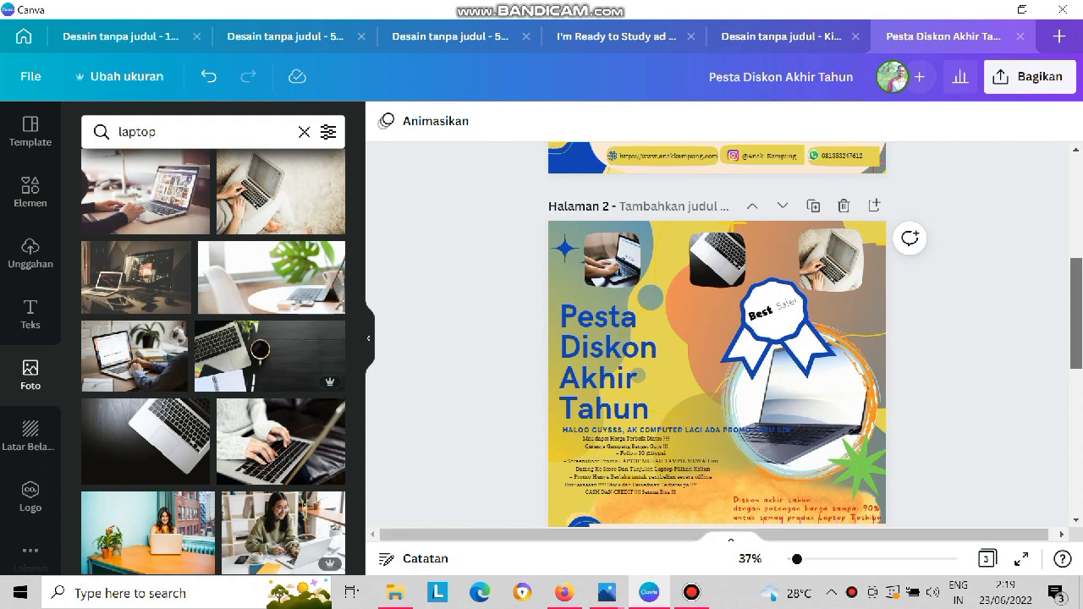
scroll(717, 339, "down", 1)
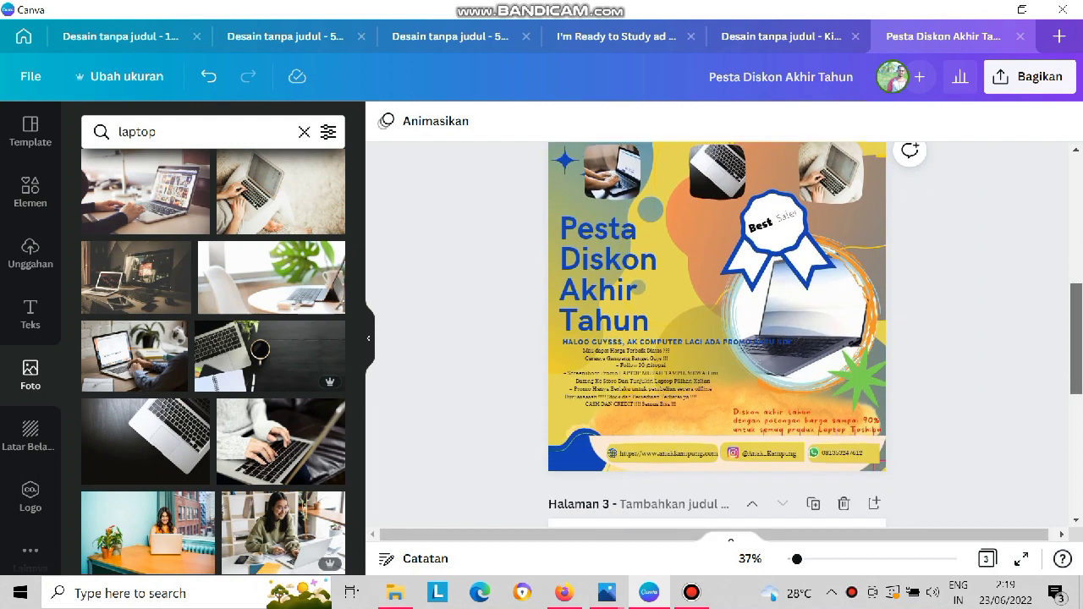
scroll(717, 338, "up", 1)
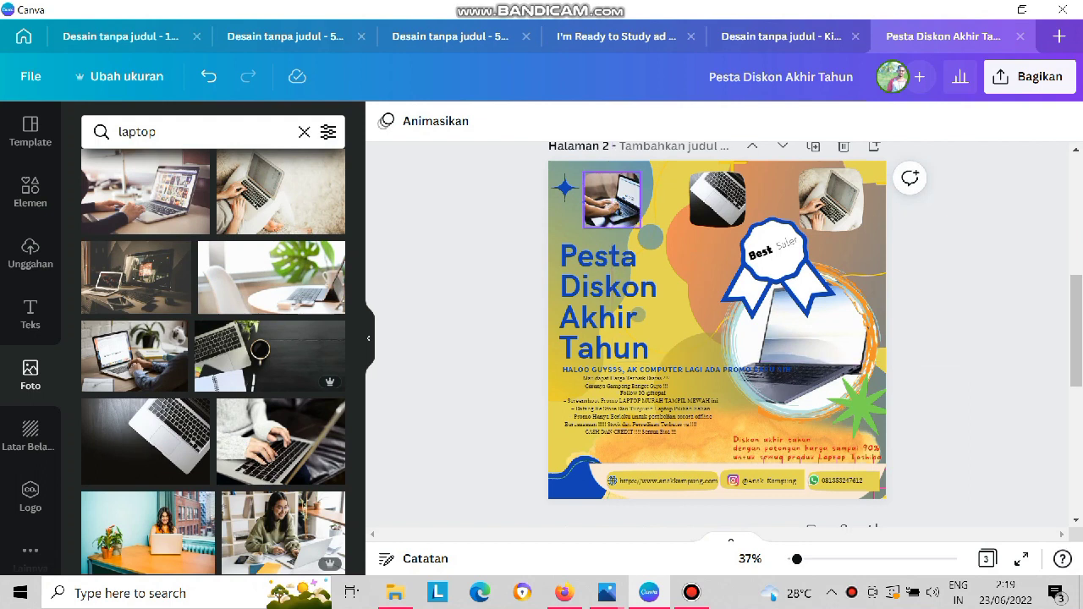
left_click_drag(612, 201, 591, 200)
left_click_drag(717, 200, 658, 203)
left_click_drag(830, 199, 732, 201)
left_click_drag(764, 233, 754, 225)
left_click(658, 203)
left_click_drag(686, 230, 681, 224)
Move the Best Seller ribbon badge to the poster's upper-right corner and shrink it slightly.
left_click_drag(787, 243, 839, 189)
left_click_drag(772, 269, 790, 250)
left_click_drag(833, 203, 824, 207)
Swap the title and the circular laptop picture, placing the laptop below the framed photos and the title below the ribbon badge.
left_click(791, 339)
left_click_drag(623, 307, 809, 242)
left_click(800, 338)
left_click_drag(799, 338, 638, 302)
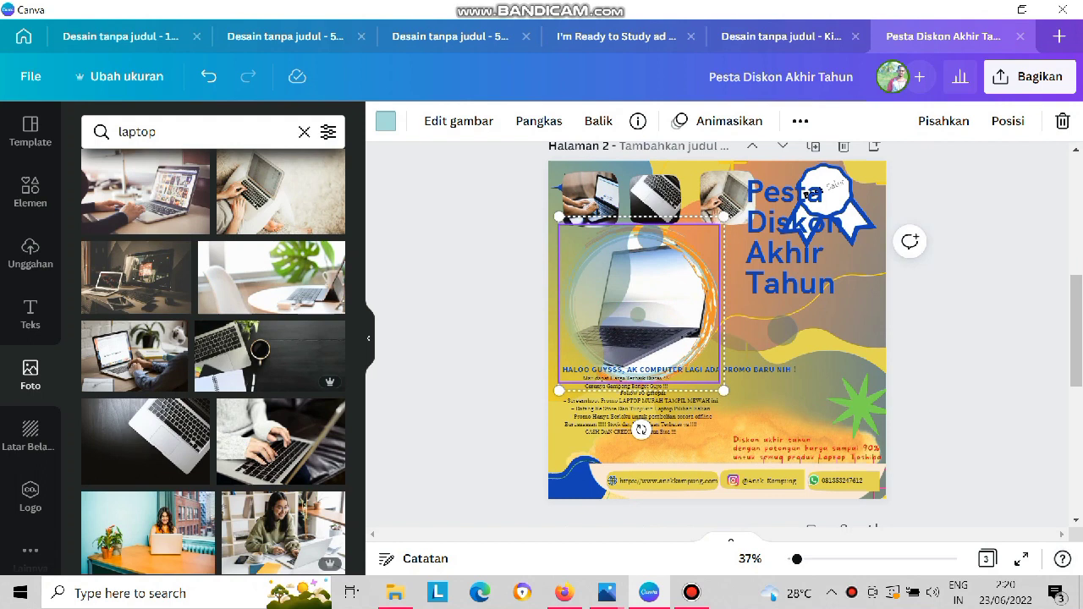
left_click_drag(793, 245, 802, 305)
left_click(643, 387)
left_click(814, 315)
Copy the red SALE UP TO 90% OFF badge from page 1 onto page 2 at the laptop picture's upper-left edge.
scroll(717, 335, "up", 5)
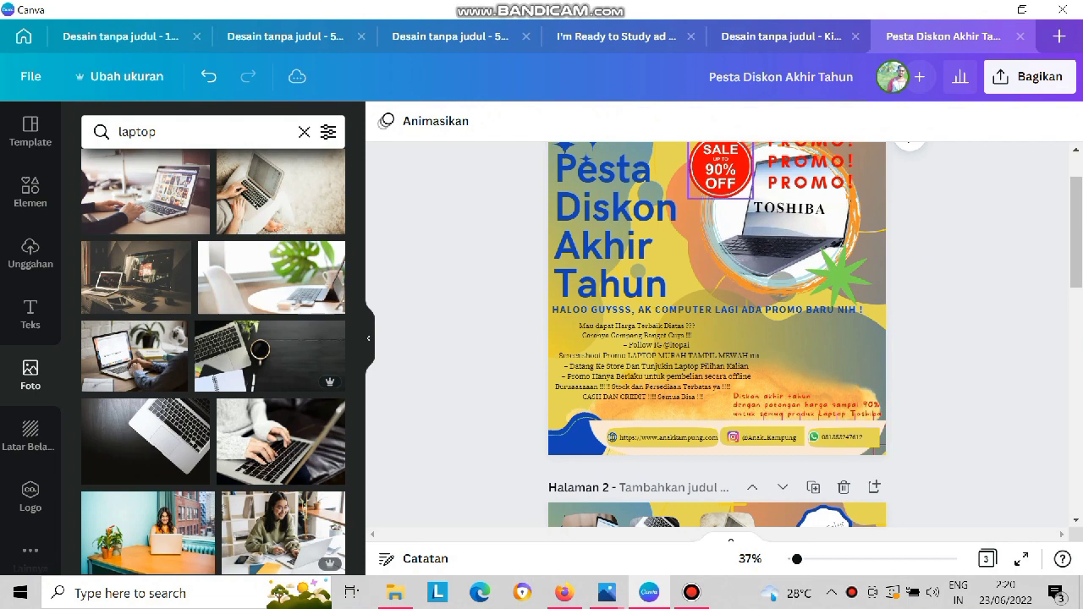
left_click(721, 171)
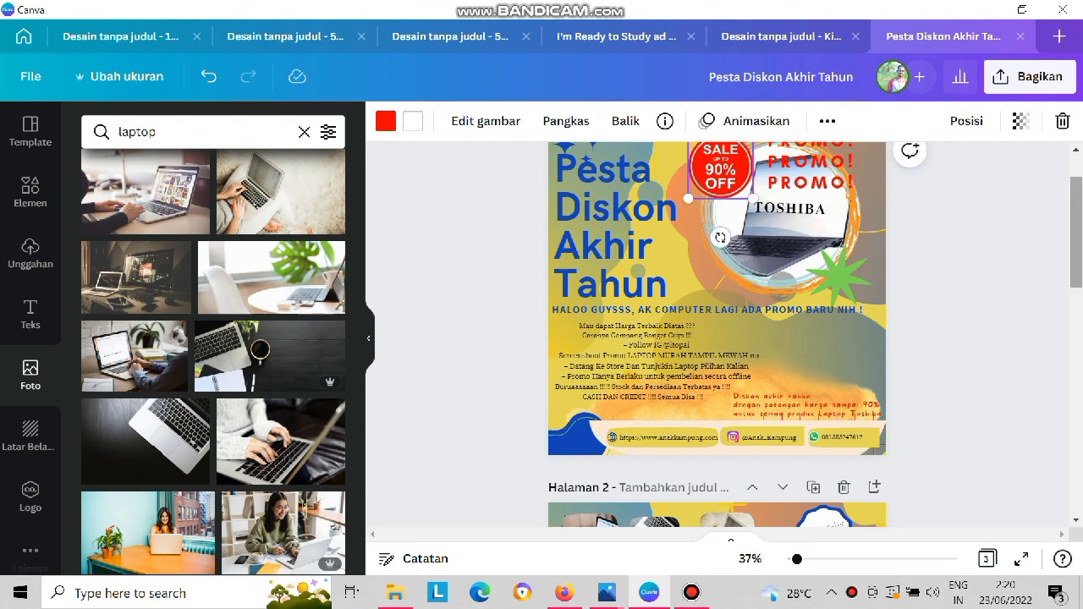
scroll(718, 335, "down", 5)
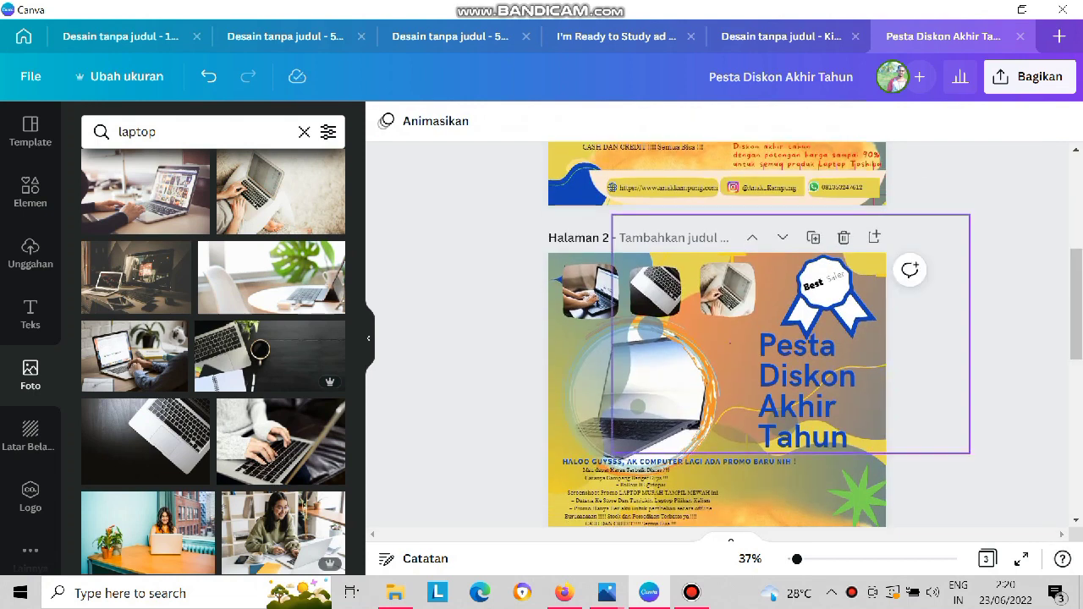
key("ctrl+v")
left_click_drag(721, 300, 580, 355)
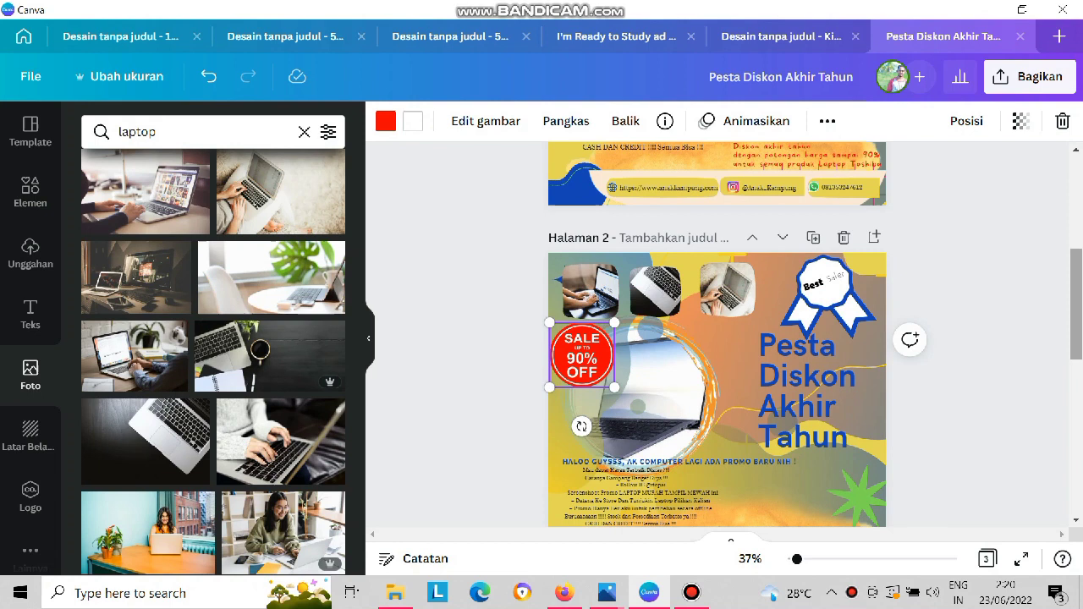
Nudge the title and the circular laptop picture on page 2, and shift the promo text block slightly to the right.
scroll(716, 338, "down", 1)
key("Escape")
left_click_drag(810, 337, 812, 346)
left_click_drag(640, 343, 638, 339)
left_click_drag(641, 446, 706, 446)
left_click_drag(706, 447, 660, 446)
Shrink the circular laptop picture and move the title left to sit beside it.
left_click(648, 365)
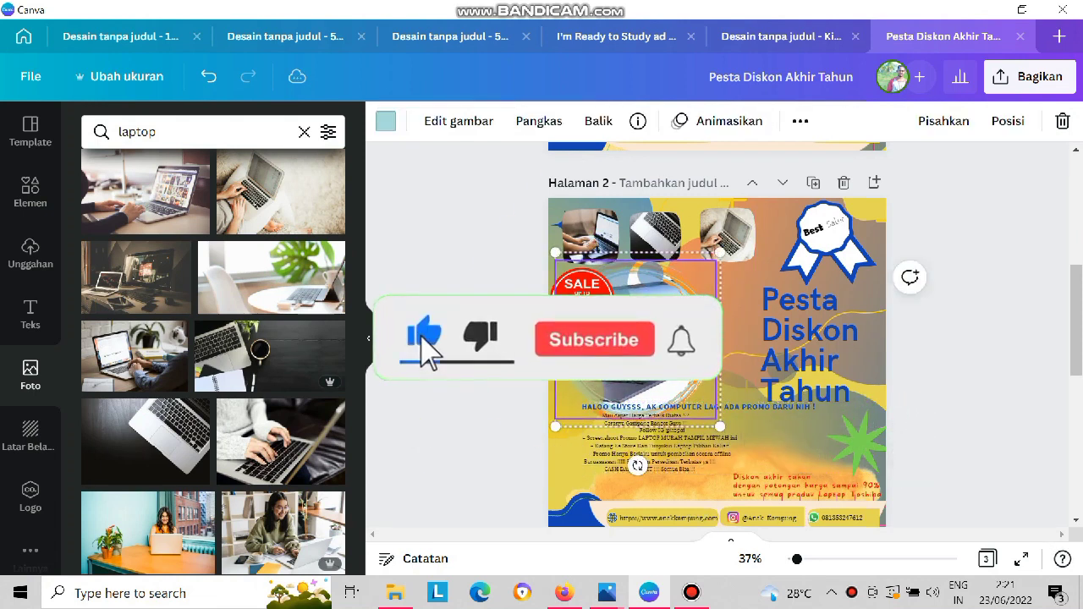
left_click_drag(721, 426, 651, 429)
left_click_drag(803, 347, 748, 340)
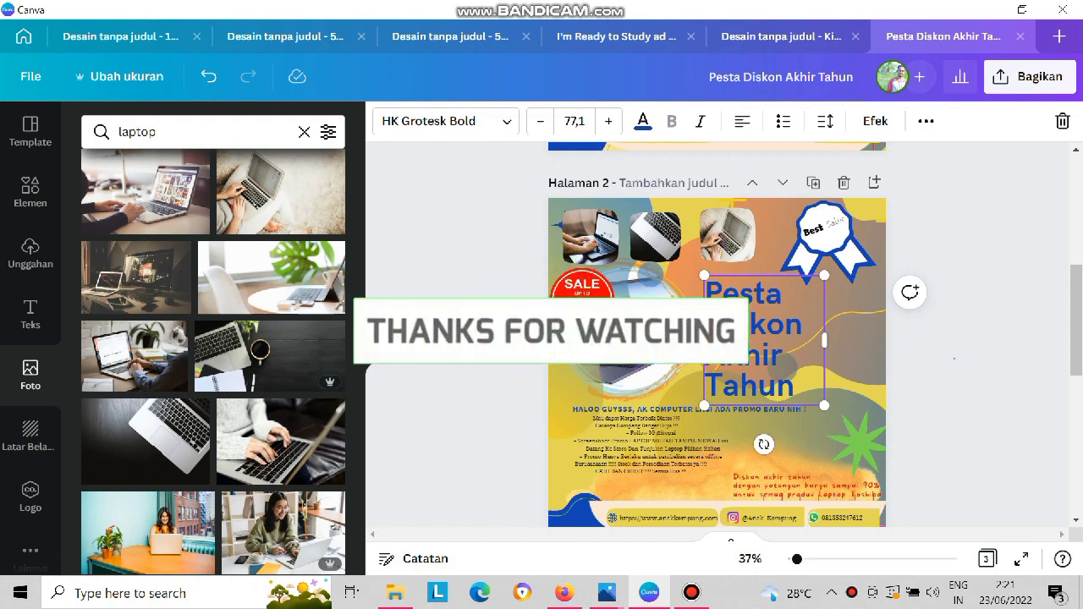
left_click(954, 358)
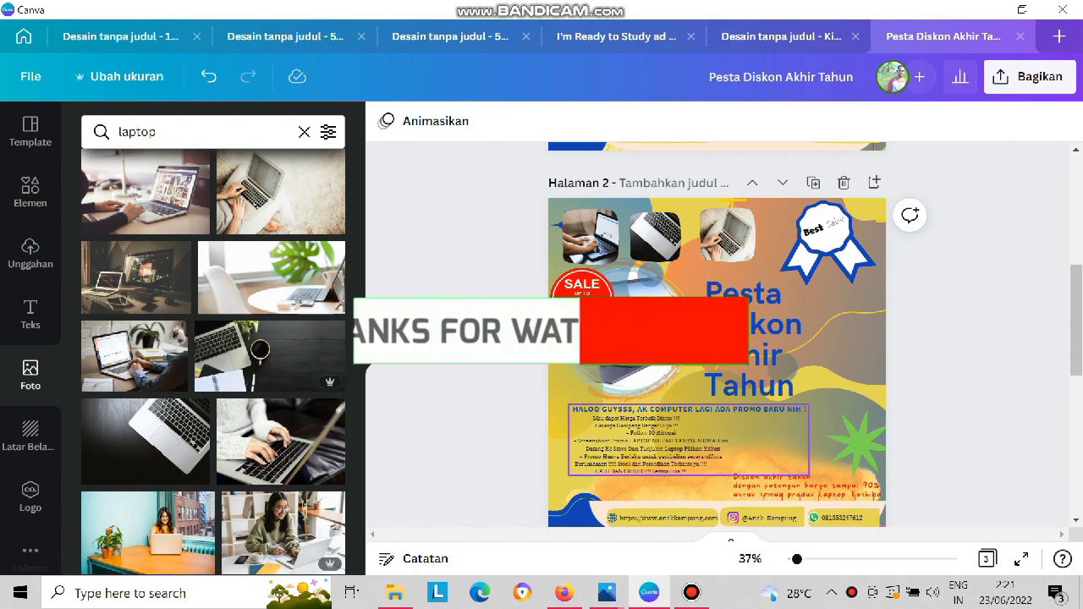